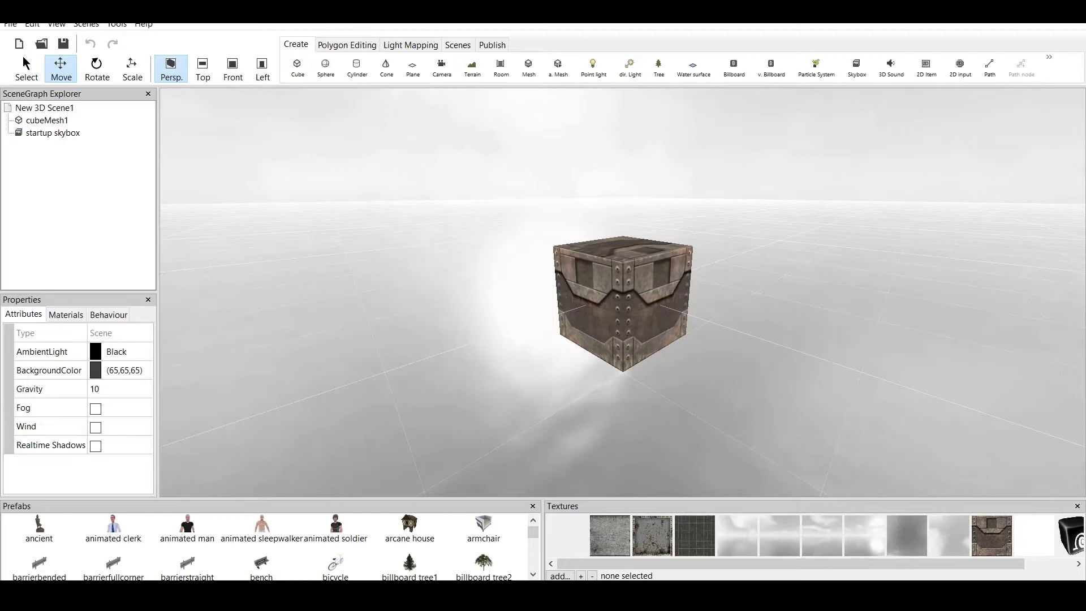
Open the scene post effects and toggle Bloom on and back off.
{"action": "left_click", "coordinate": [491, 44]}
{"action": "left_click", "coordinate": [458, 45]}
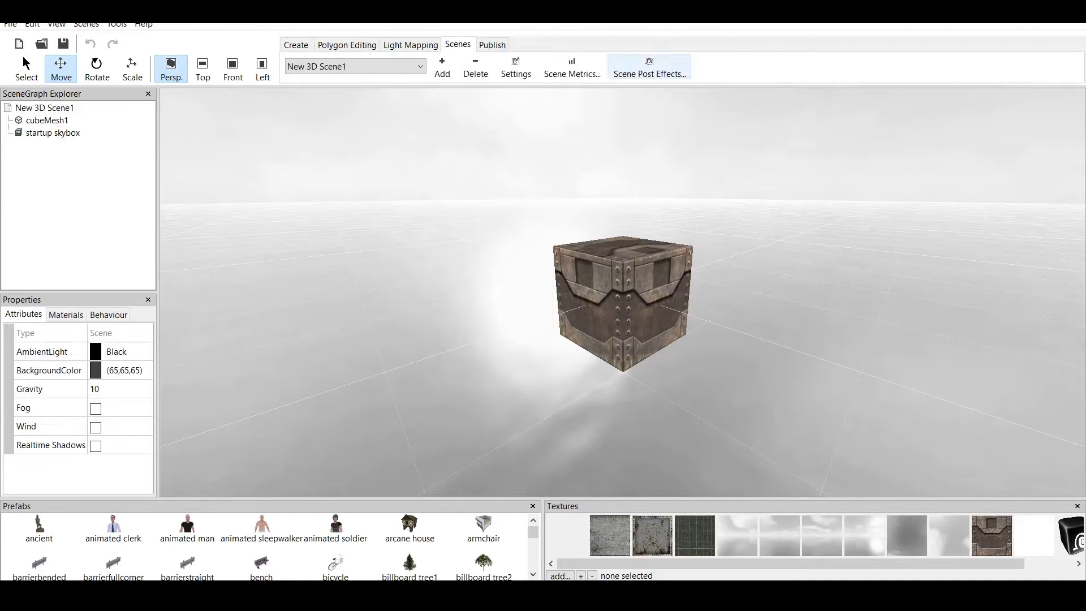
{"action": "left_click", "coordinate": [649, 67]}
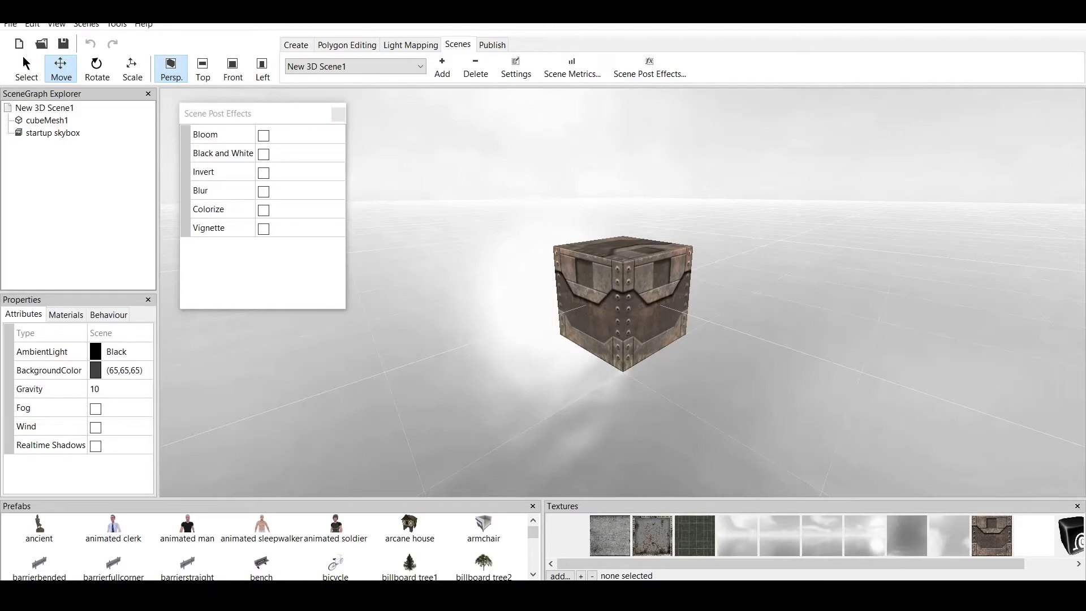
{"action": "left_click", "coordinate": [264, 135]}
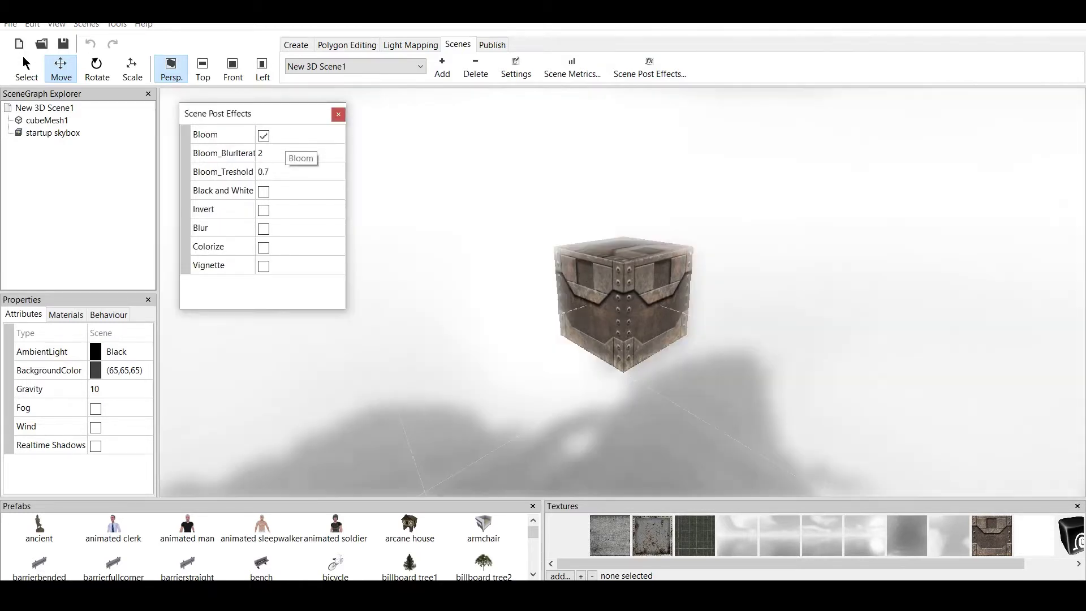
{"action": "left_click", "coordinate": [263, 135]}
Preview the Black and White, Invert and Blur post effects one at a time, turning each back off.
{"action": "left_click", "coordinate": [263, 154]}
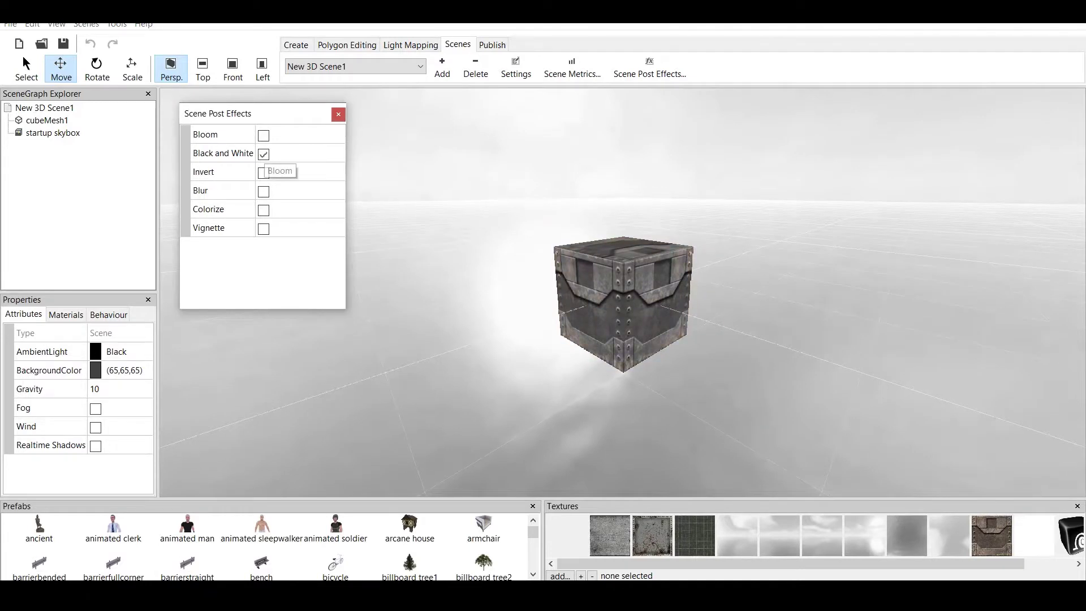
{"action": "left_click", "coordinate": [263, 154]}
{"action": "left_click", "coordinate": [264, 173]}
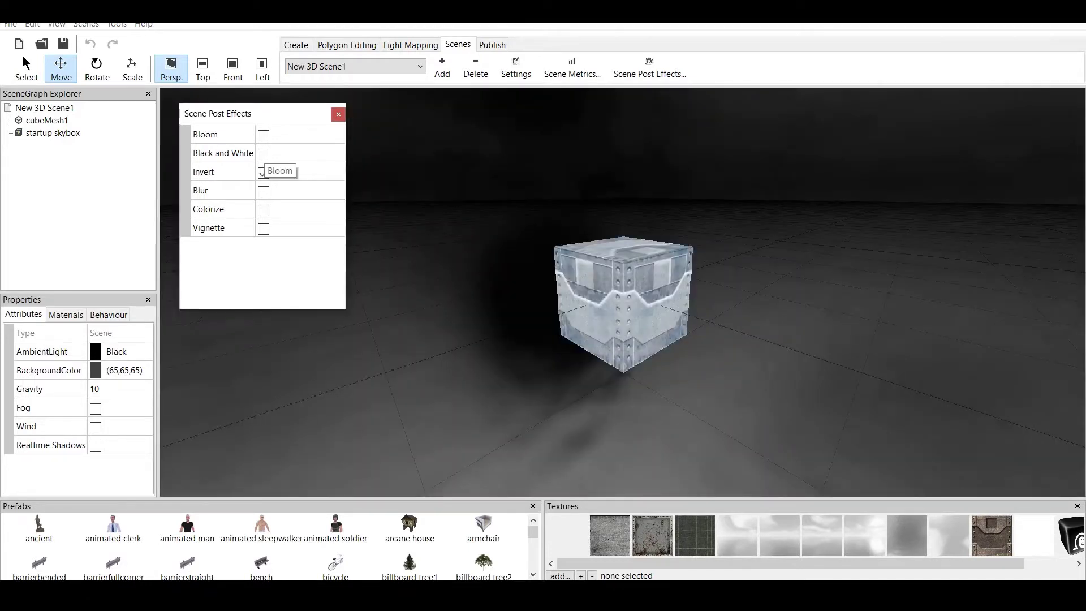
{"action": "left_click", "coordinate": [264, 173]}
{"action": "left_click", "coordinate": [264, 191]}
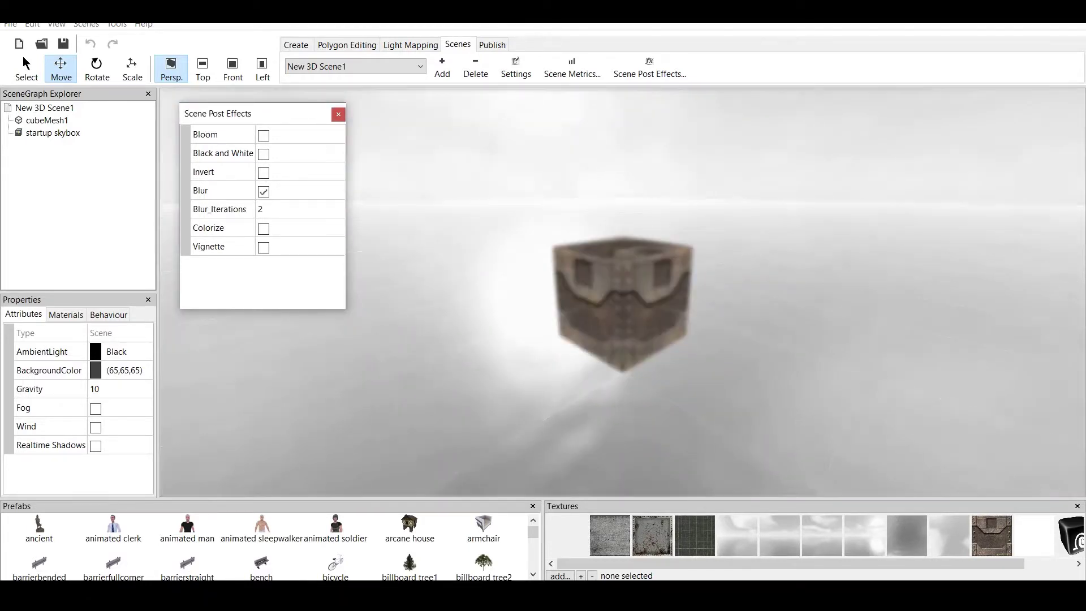
{"action": "left_click", "coordinate": [263, 191]}
Preview the Colorize post effect with its color changed to green (20,188,46), and turn the effect off again.
{"action": "left_click", "coordinate": [264, 210]}
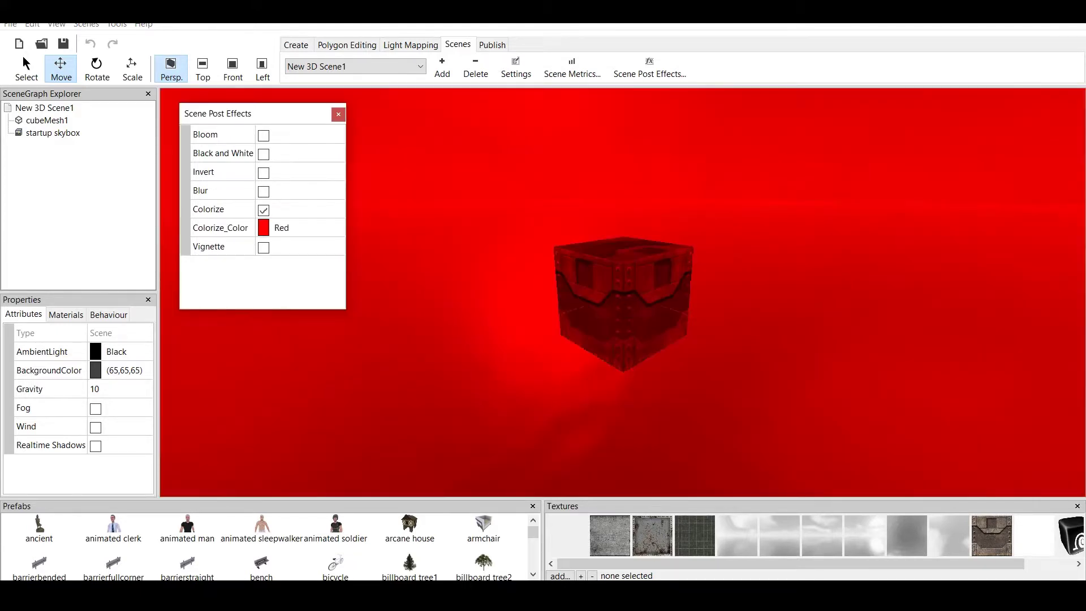
{"action": "left_click", "coordinate": [281, 227]}
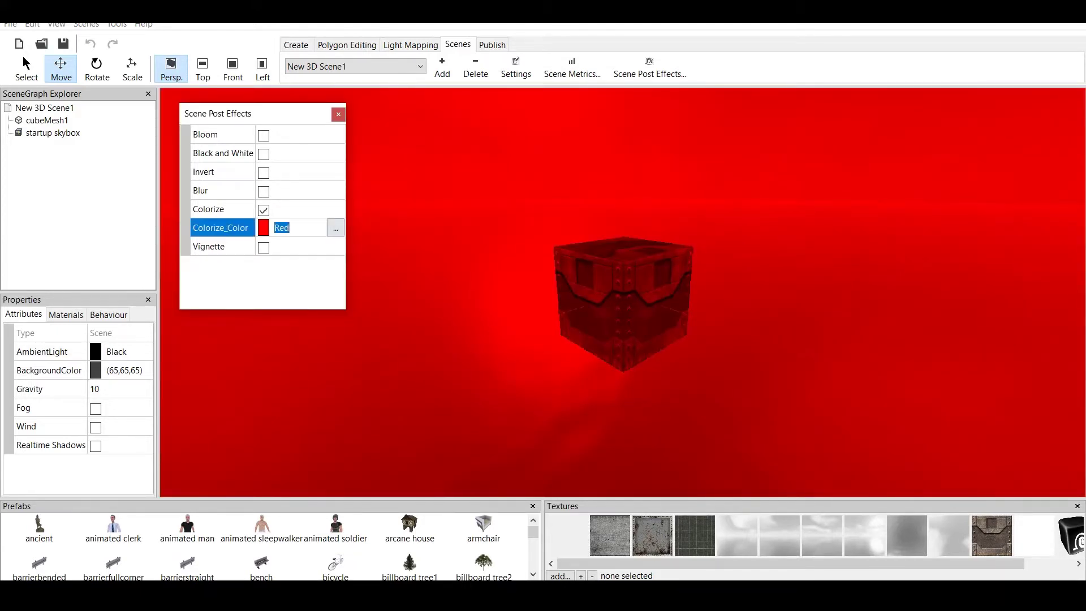
{"action": "left_click", "coordinate": [336, 228]}
{"action": "left_click_drag", "start_coordinate": [375, 156], "coordinate": [406, 176]}
{"action": "left_click_drag", "start_coordinate": [509, 216], "coordinate": [509, 227]}
{"action": "left_click", "coordinate": [217, 340]}
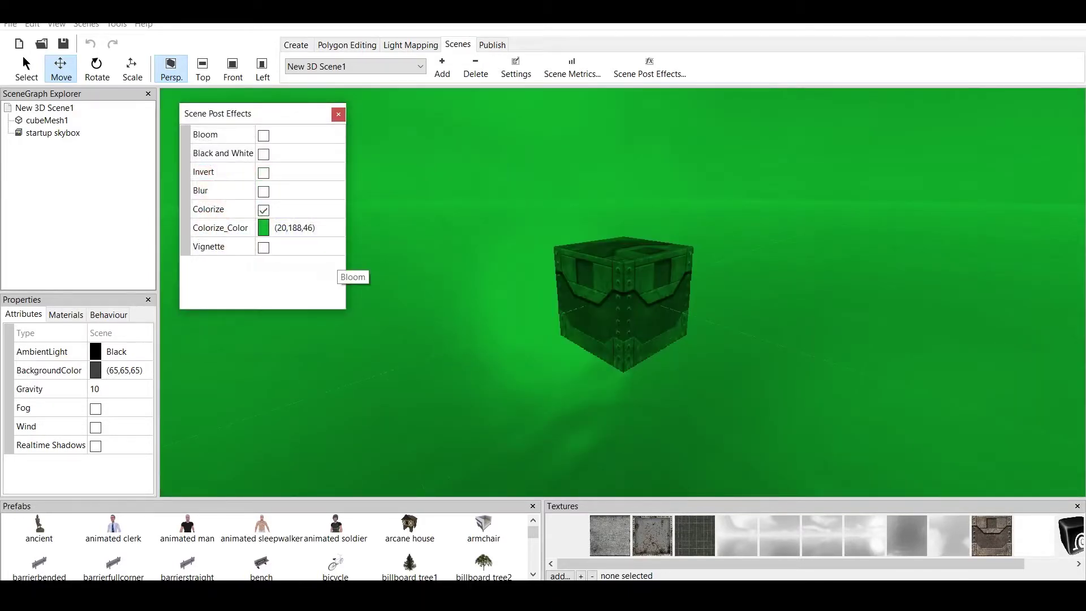
{"action": "left_click", "coordinate": [263, 210]}
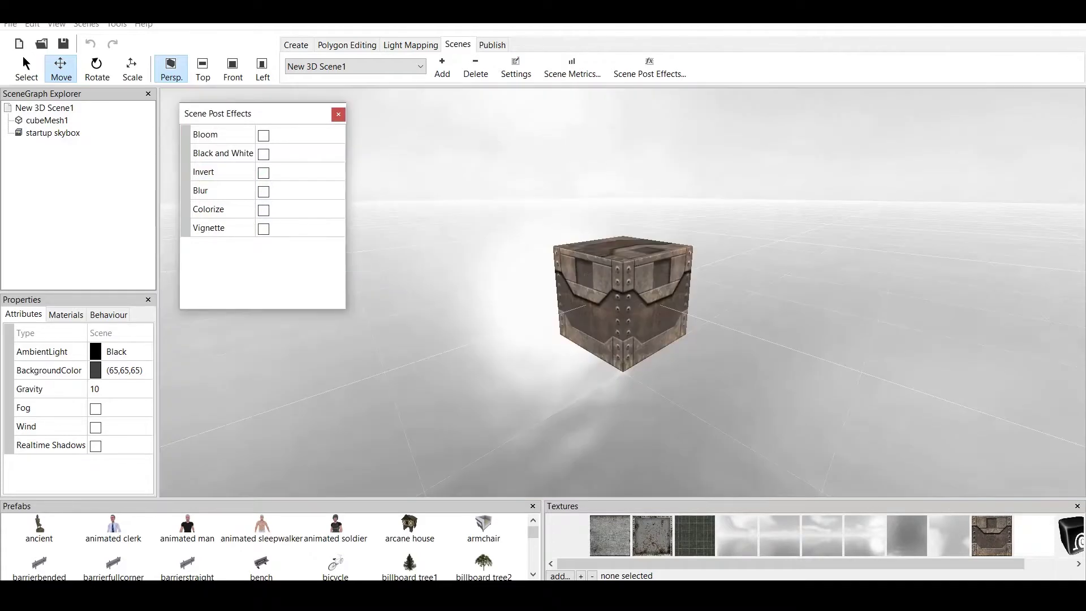
Toggle the Vignette post effect on and back off, and close the scene post effects.
{"action": "left_click", "coordinate": [263, 229]}
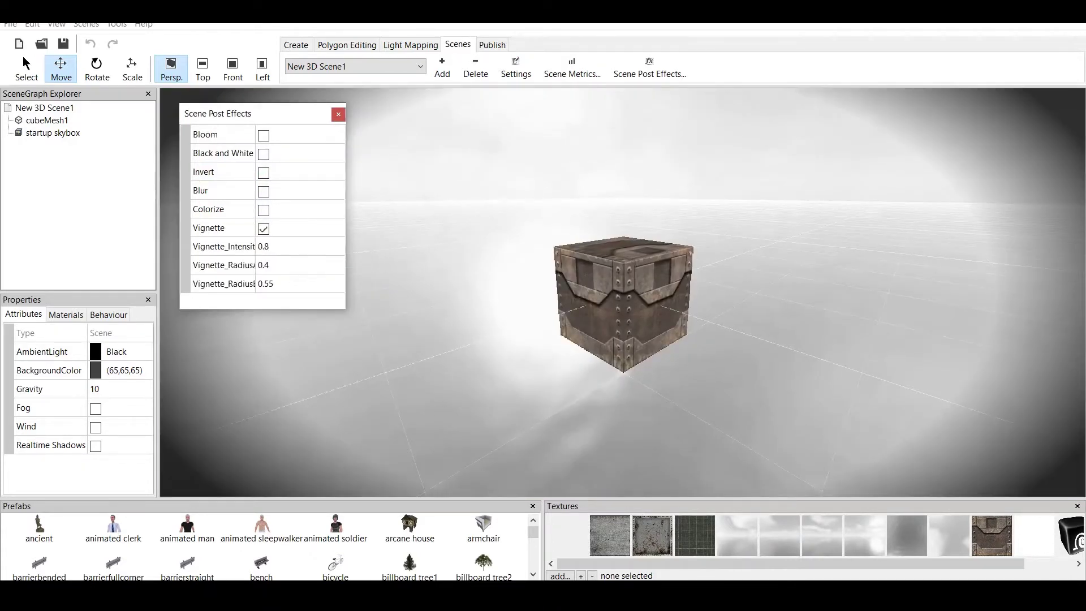
{"action": "left_click", "coordinate": [264, 229]}
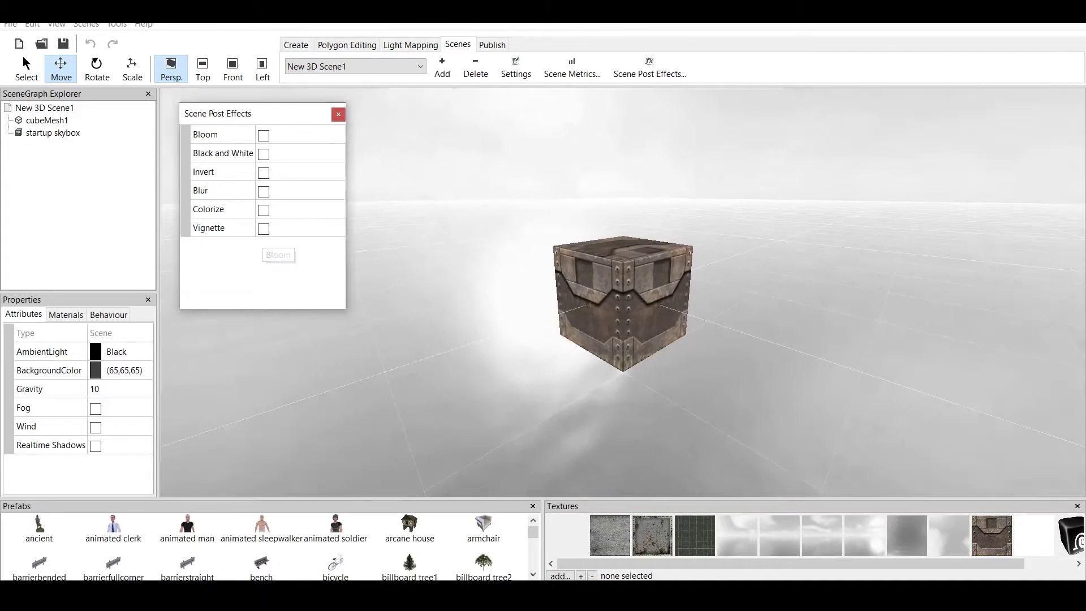
{"action": "left_click", "coordinate": [338, 113]}
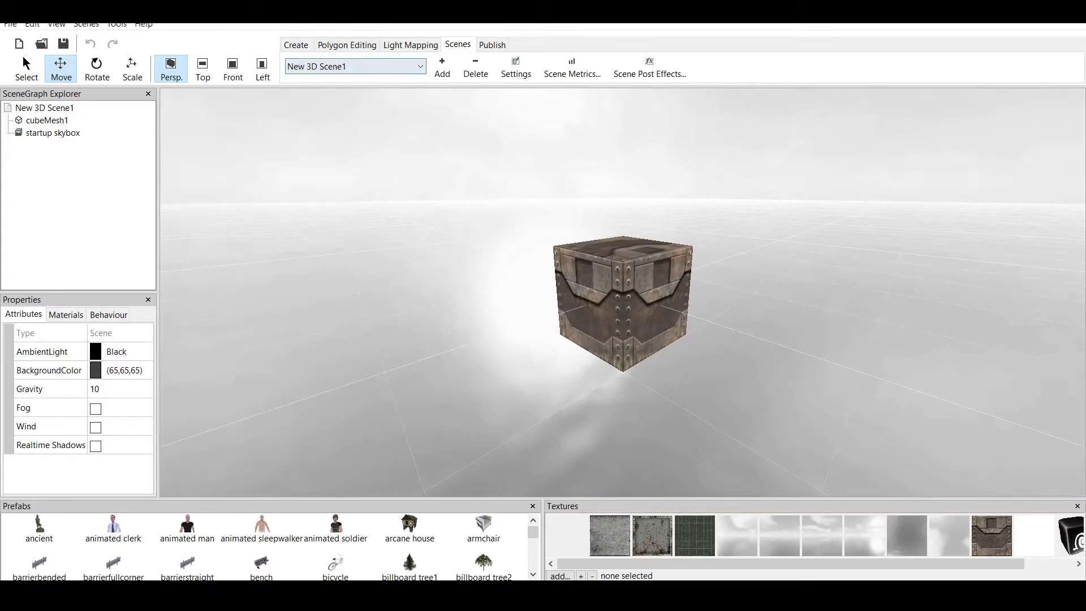
Create a point light and move it along its Z axis out of the cube to about Z -17.3.
{"action": "left_click", "coordinate": [296, 45]}
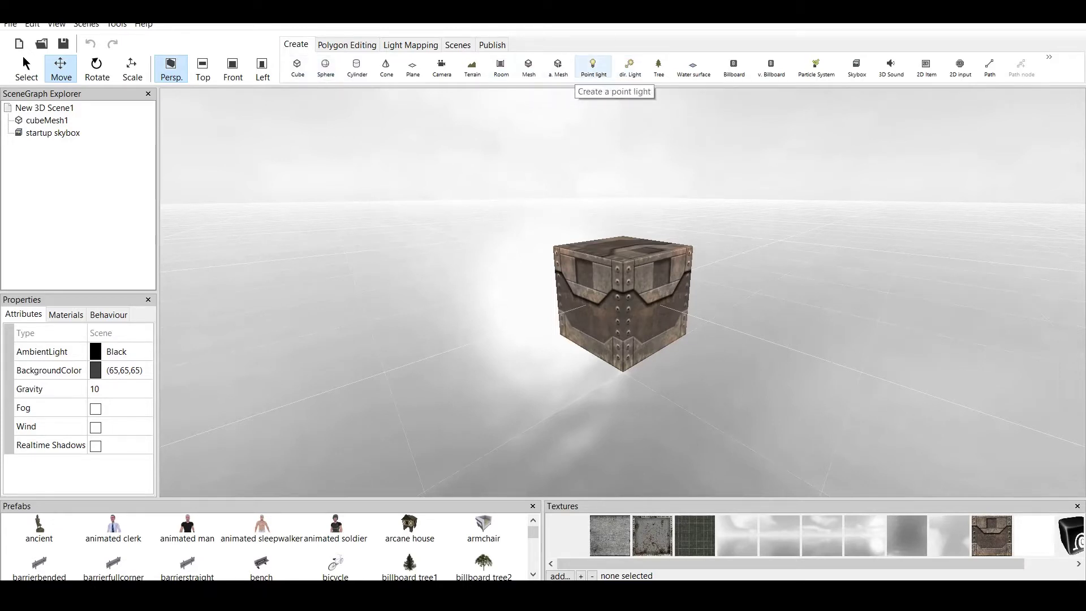
{"action": "left_click", "coordinate": [592, 67]}
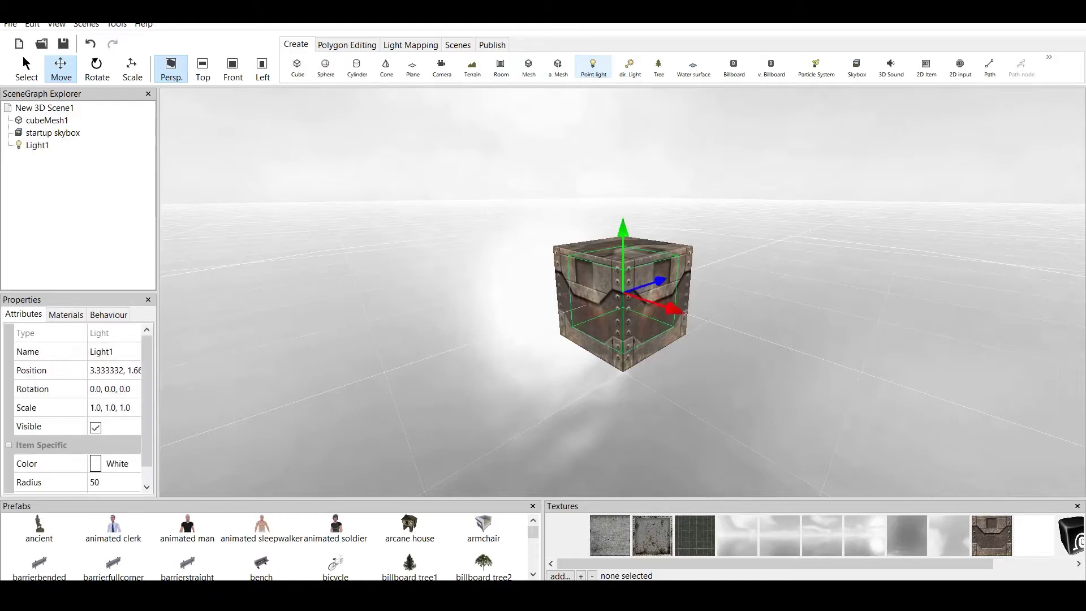
{"action": "left_click_drag", "start_coordinate": [656, 282], "coordinate": [496, 334]}
{"action": "scroll", "coordinate": [495, 334], "scroll_direction": "down", "scroll_amount": 3}
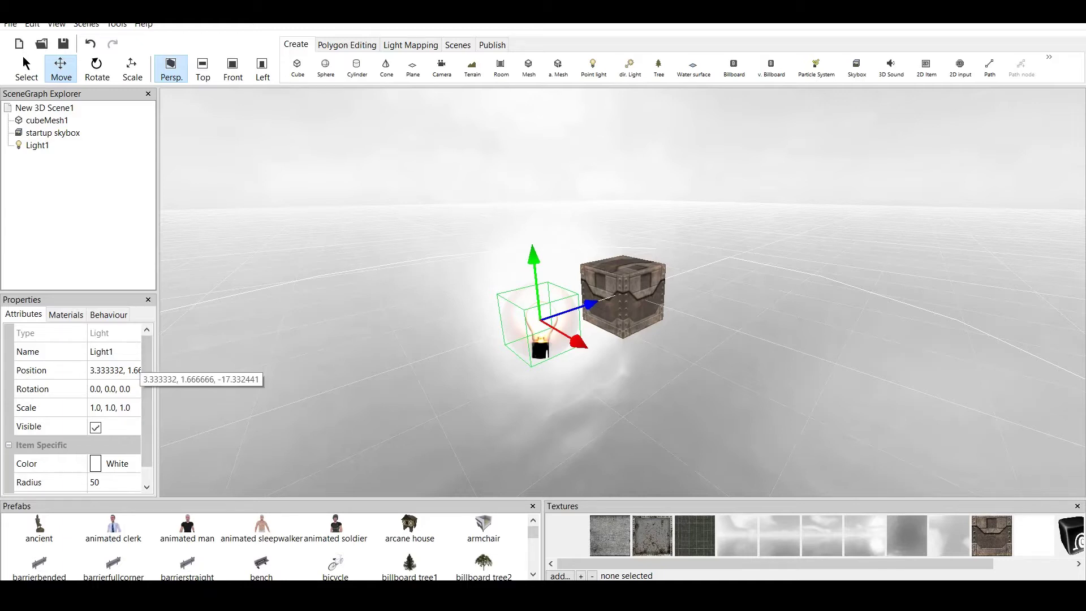
Rename the point light as Light3.
{"action": "left_click", "coordinate": [114, 351]}
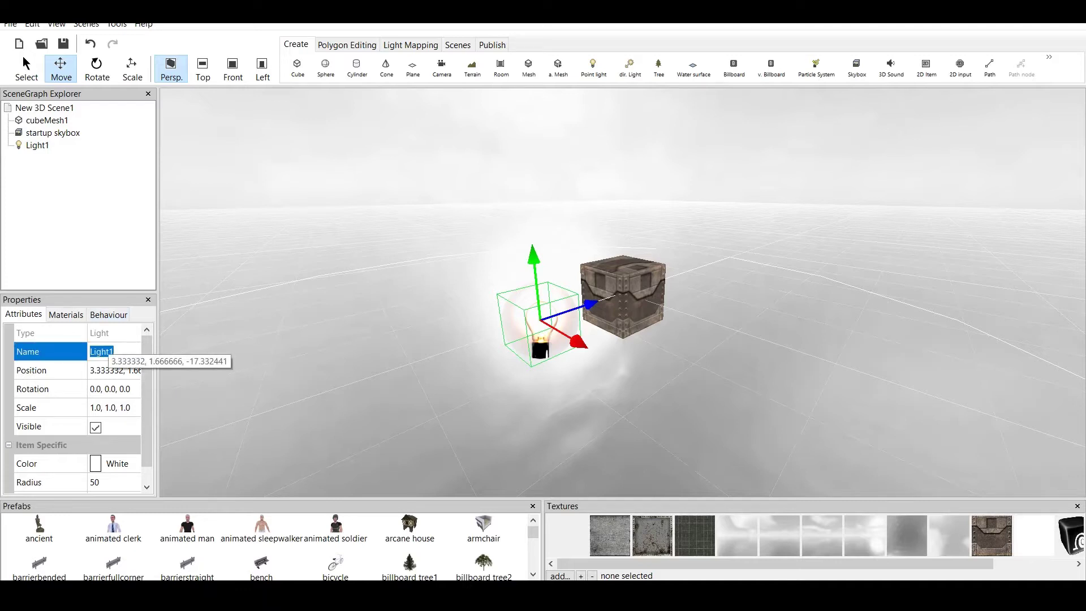
{"action": "type", "text": "Light1"}
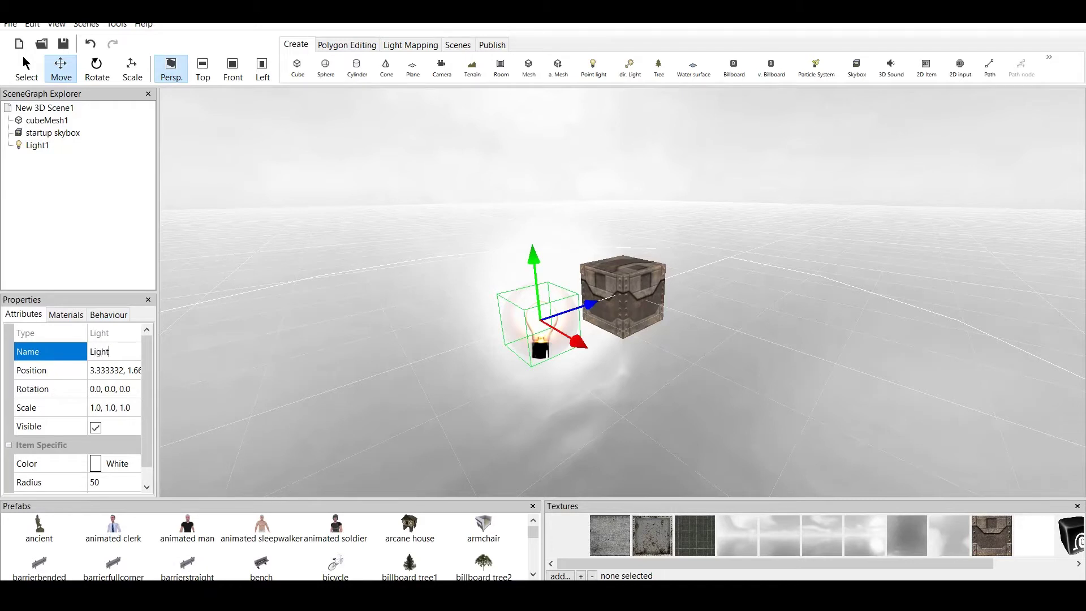
{"action": "type", "text": "3"}
{"action": "key", "text": "Return"}
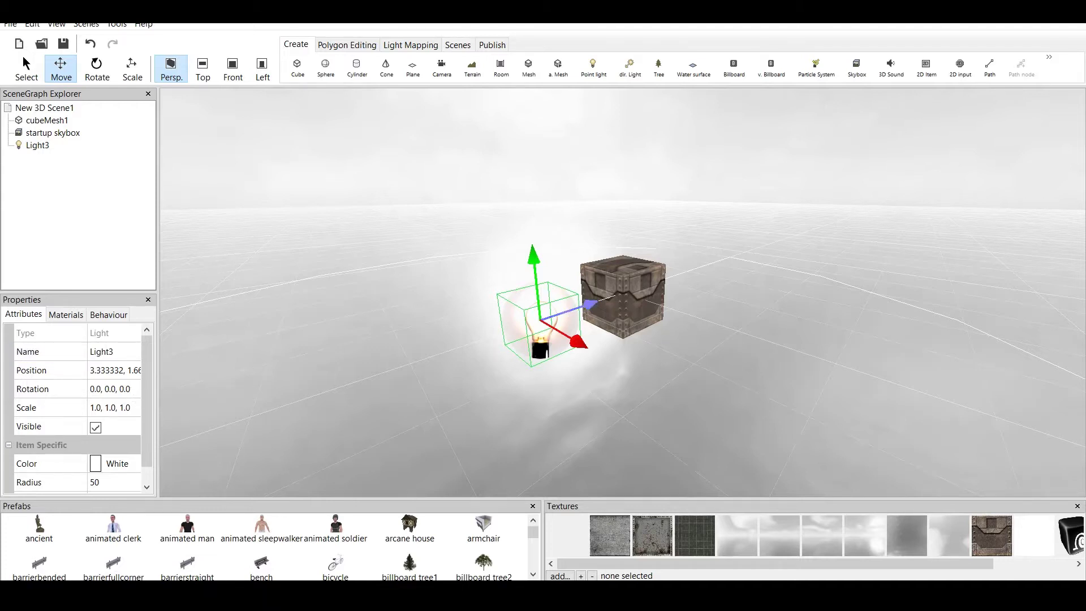
Move Light3 into the cube and back out along its Z axis, leaving it at about X 5.04.
{"action": "left_click_drag", "start_coordinate": [589, 304], "coordinate": [661, 284]}
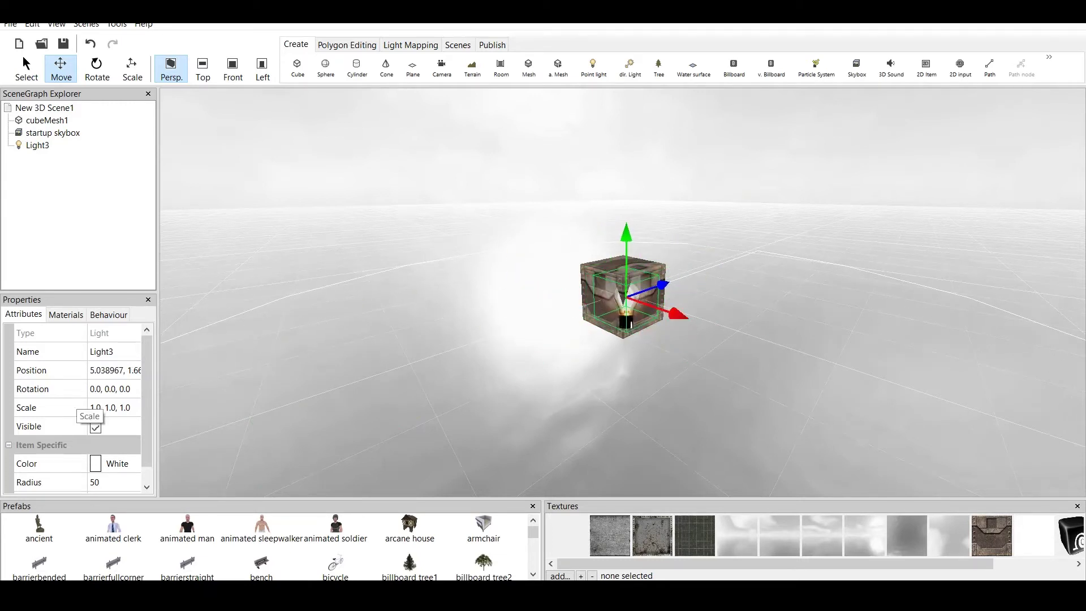
{"action": "left_click", "coordinate": [75, 391]}
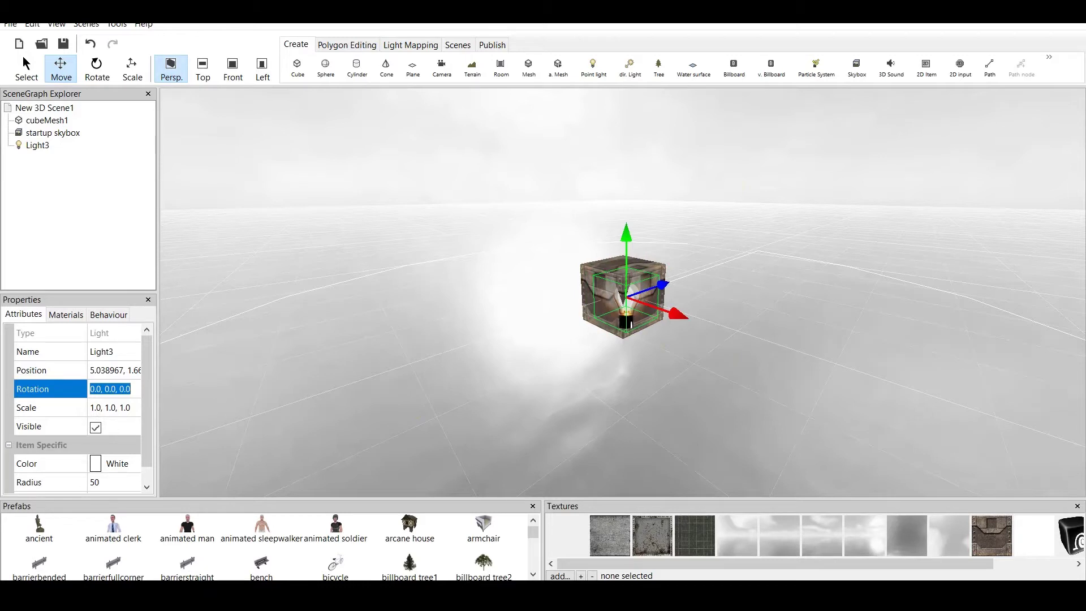
{"action": "scroll", "coordinate": [111, 396], "scroll_direction": "down", "scroll_amount": 1}
{"action": "left_click", "coordinate": [110, 388]}
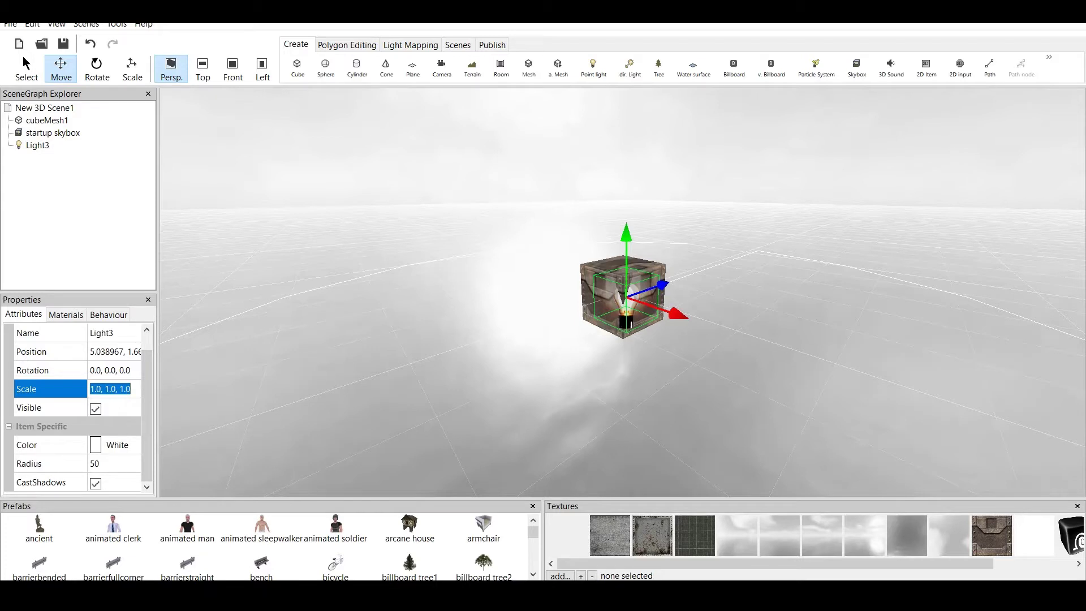
{"action": "left_click_drag", "start_coordinate": [658, 286], "coordinate": [574, 310]}
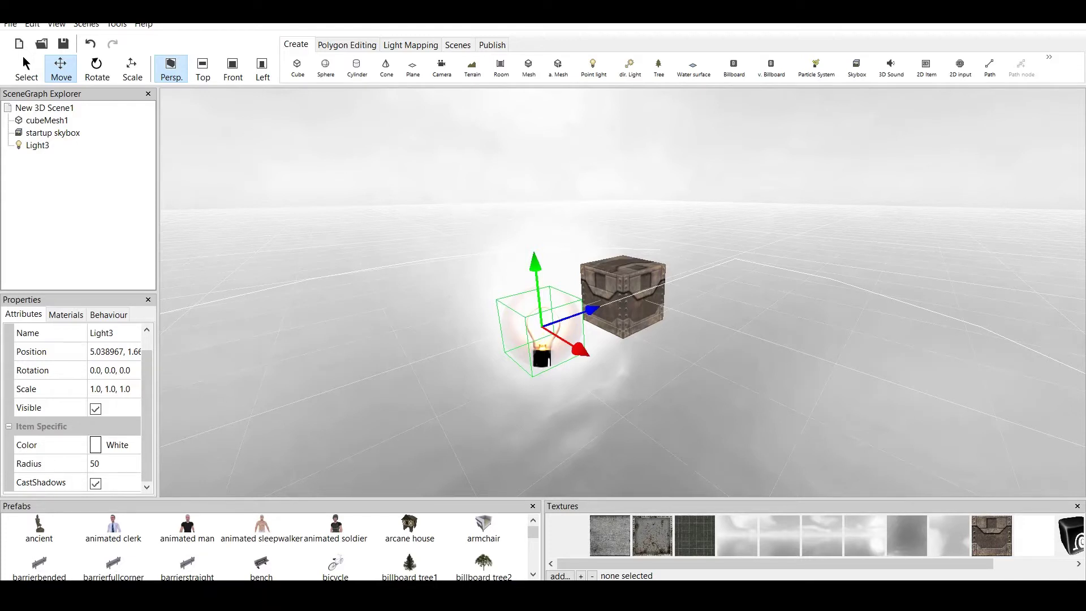
Hide Light3 and make it visible again.
{"action": "left_click", "coordinate": [95, 409]}
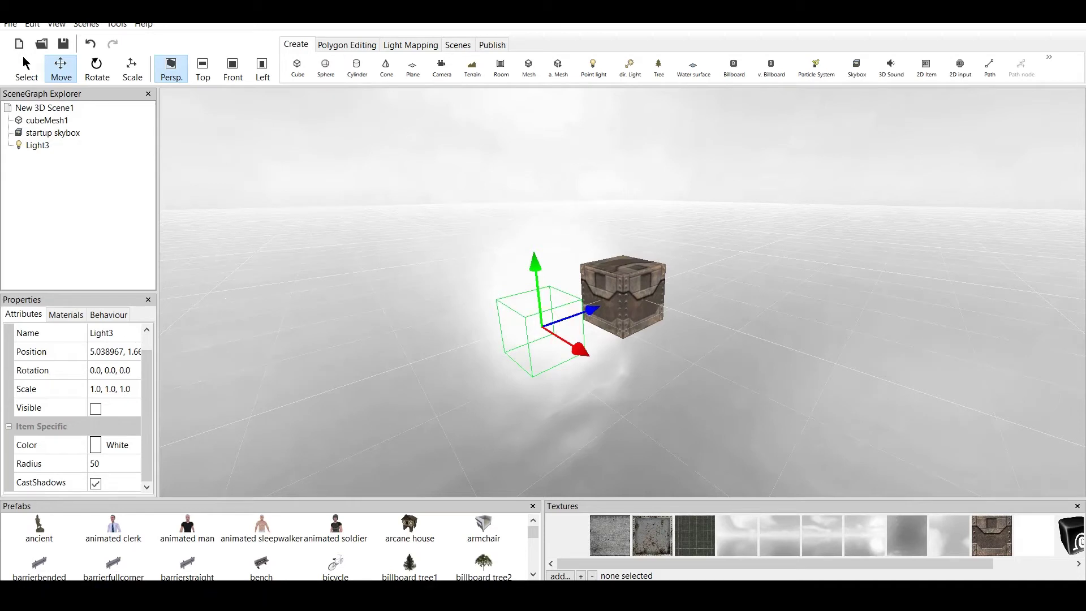
{"action": "left_click", "coordinate": [95, 409]}
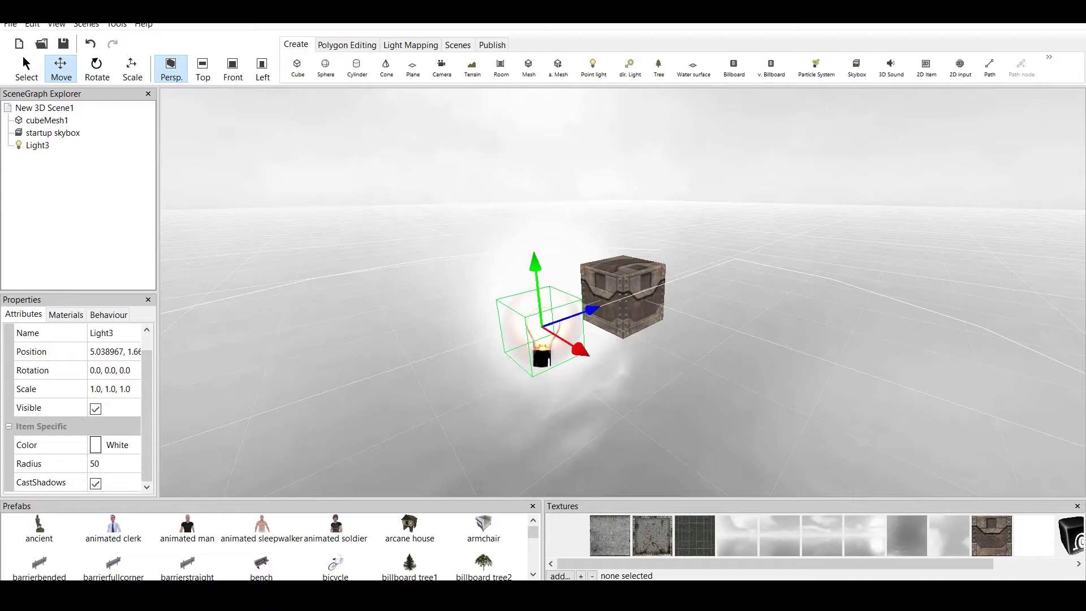
Set the color of Light3 to the basic color blue (0,0,255).
{"action": "left_click", "coordinate": [113, 445]}
{"action": "left_click", "coordinate": [131, 445]}
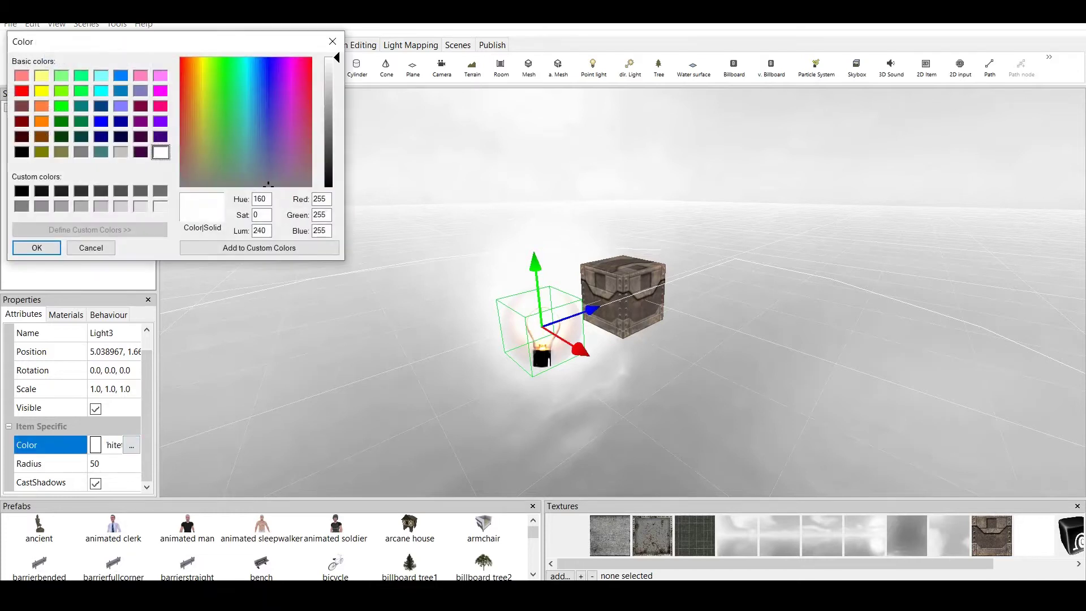
{"action": "left_click_drag", "start_coordinate": [336, 58], "coordinate": [336, 94]}
{"action": "left_click", "coordinate": [121, 121]}
{"action": "left_click", "coordinate": [101, 106]}
{"action": "left_click", "coordinate": [101, 121]}
{"action": "left_click", "coordinate": [61, 122]}
{"action": "left_click", "coordinate": [61, 105]}
{"action": "left_click", "coordinate": [101, 121]}
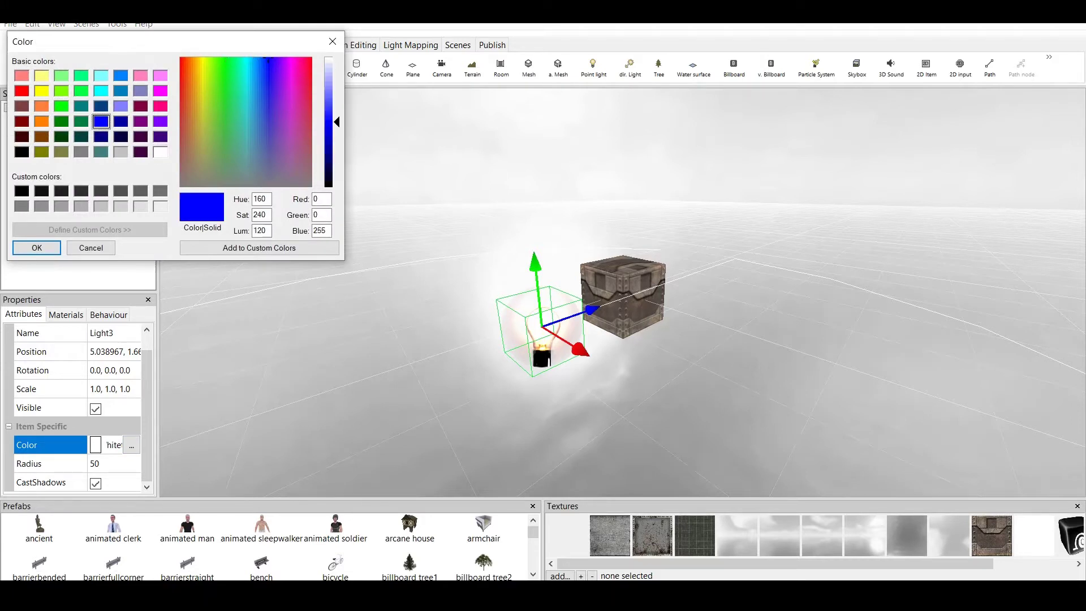
{"action": "left_click", "coordinate": [36, 248]}
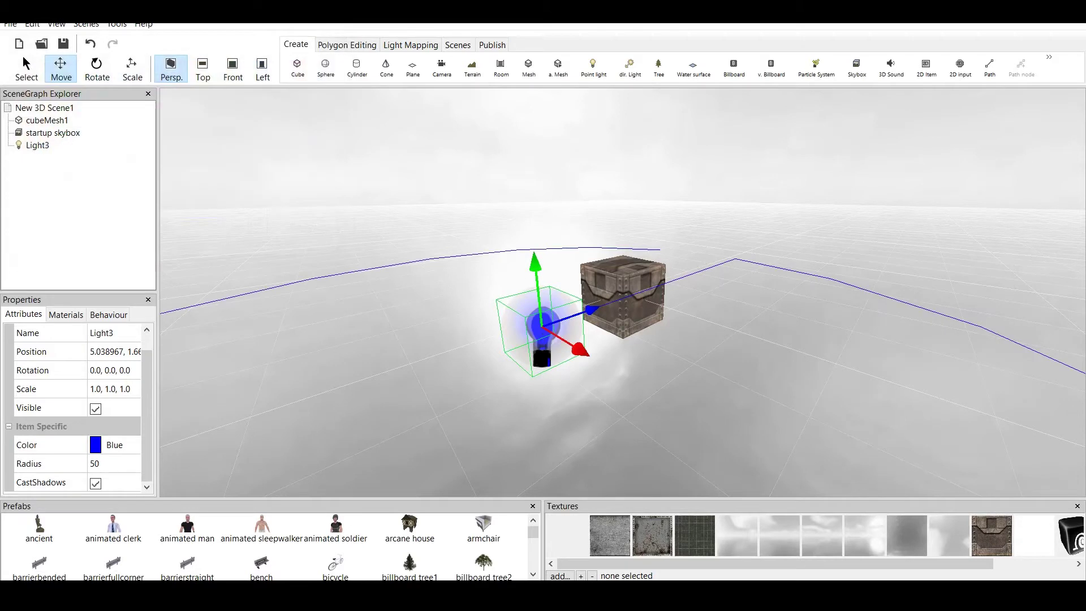
Try a radius of 1000 and a radius of 1 on Light3.
{"action": "scroll", "coordinate": [622, 292], "scroll_direction": "up", "scroll_amount": 3}
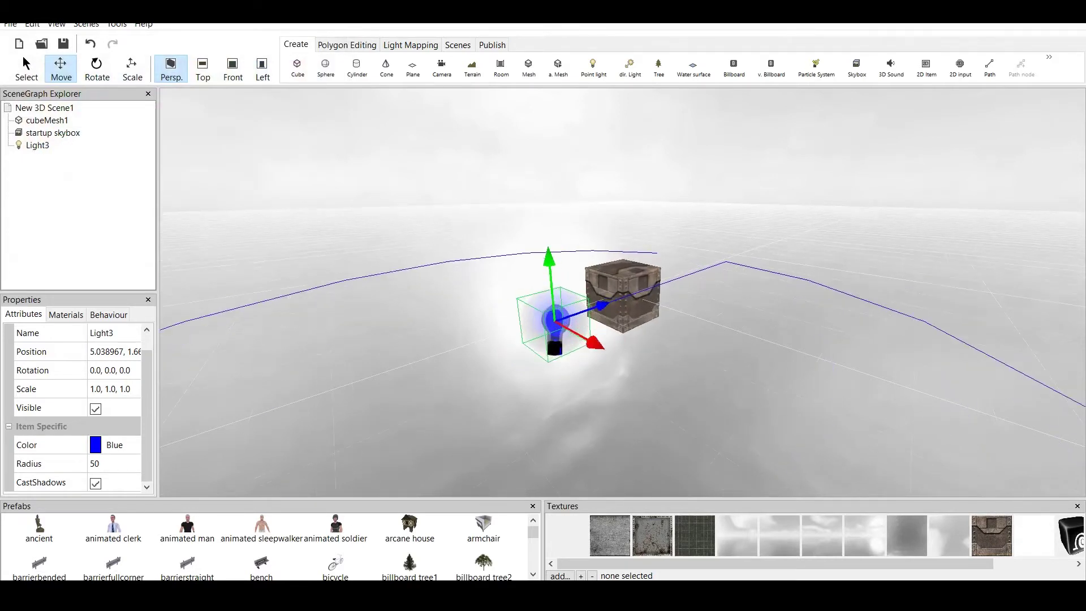
{"action": "left_click", "coordinate": [50, 463]}
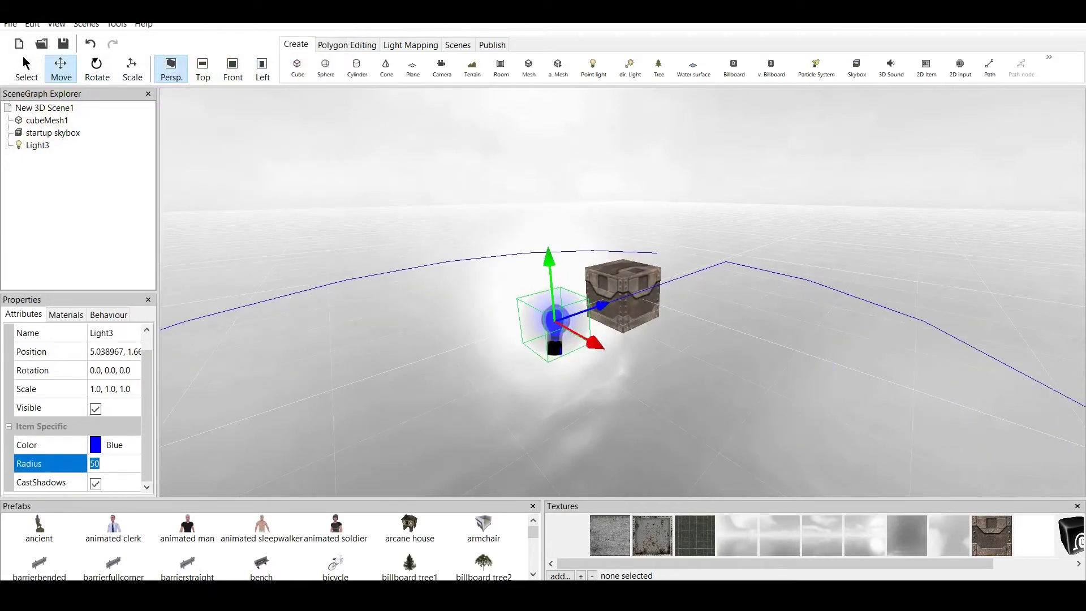
{"action": "type", "text": "1000"}
{"action": "key", "text": "Return"}
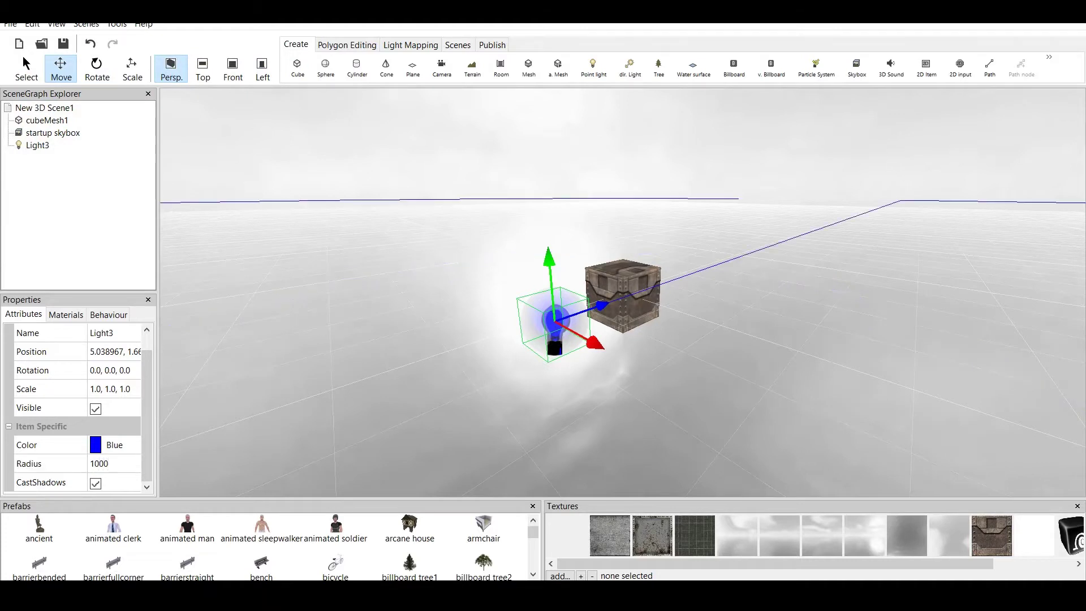
{"action": "left_click", "coordinate": [106, 463]}
{"action": "type", "text": "1"}
{"action": "key", "text": "Return"}
{"action": "scroll", "coordinate": [521, 373], "scroll_direction": "up", "scroll_amount": 3}
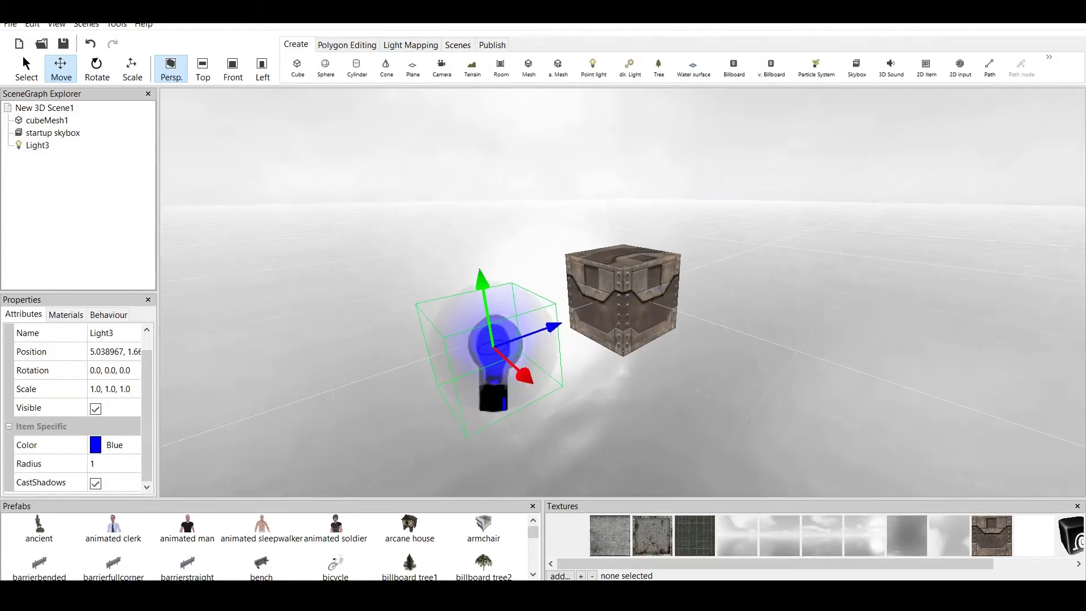
Set the radius of Light3 to 12.
{"action": "scroll", "coordinate": [521, 374], "scroll_direction": "down", "scroll_amount": 2}
{"action": "left_click", "coordinate": [99, 464]}
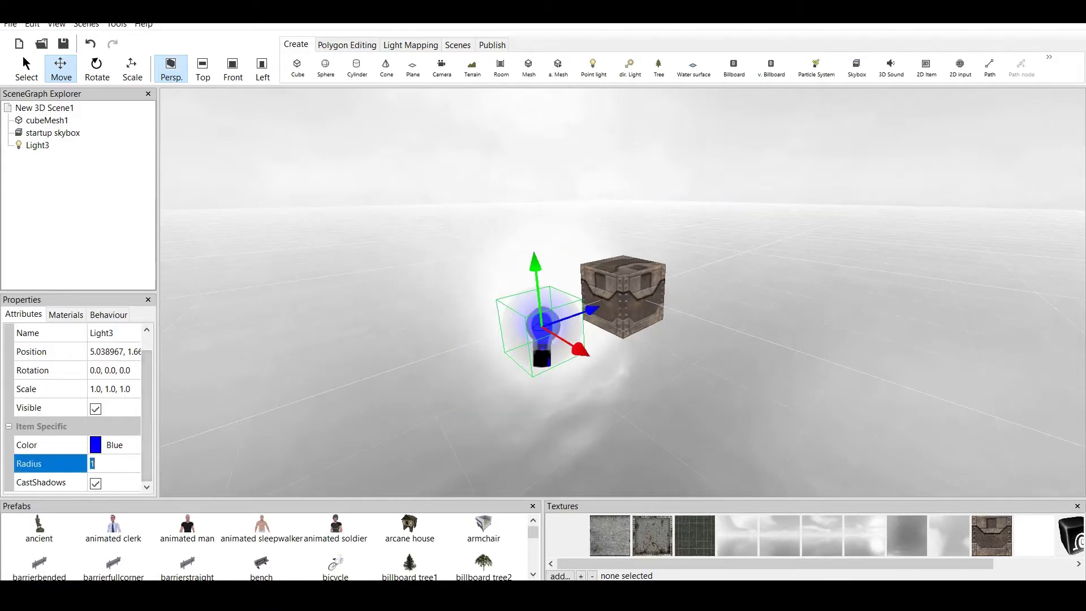
{"action": "type", "text": "12"}
{"action": "key", "text": "Return"}
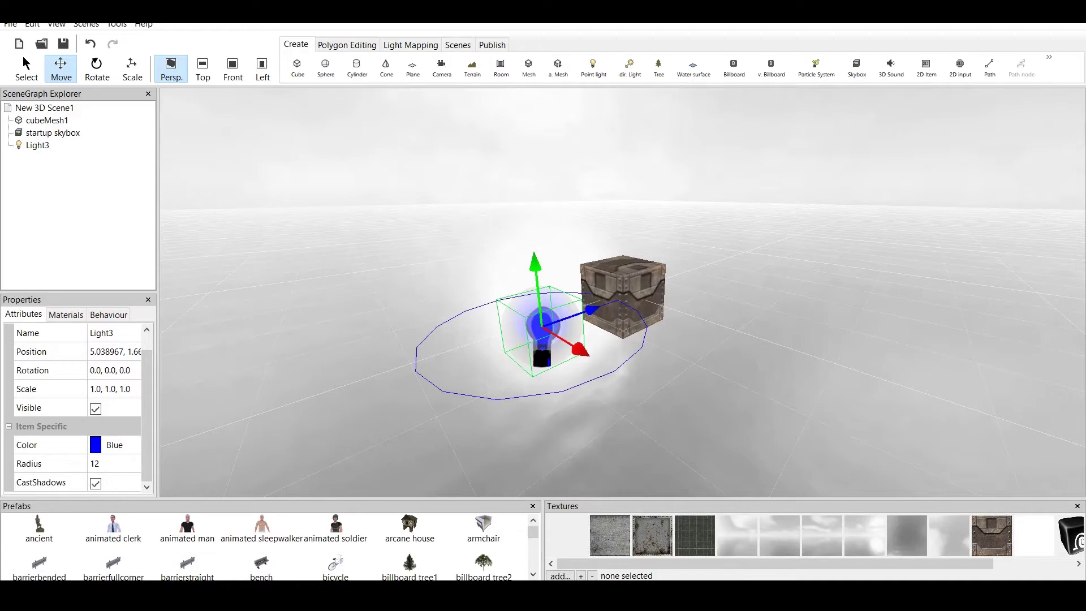
{"action": "scroll", "coordinate": [622, 293], "scroll_direction": "up", "scroll_amount": 2}
{"action": "scroll", "coordinate": [623, 292], "scroll_direction": "down", "scroll_amount": 2}
Delete cubeMesh1 from the scene.
{"action": "left_click", "coordinate": [47, 120]}
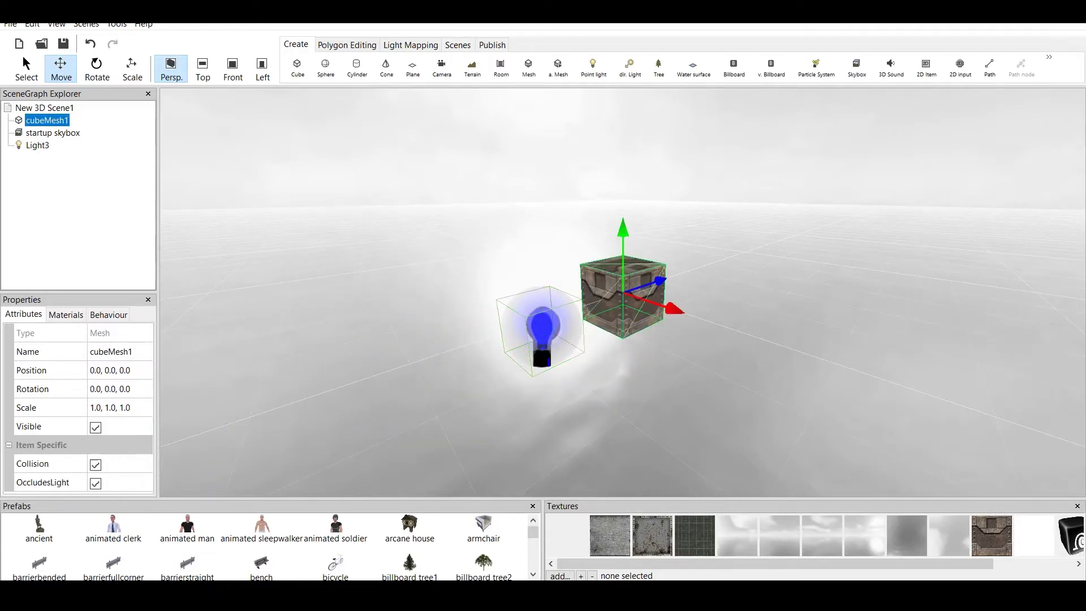
{"action": "right_click", "coordinate": [47, 120]}
{"action": "left_click", "coordinate": [81, 139]}
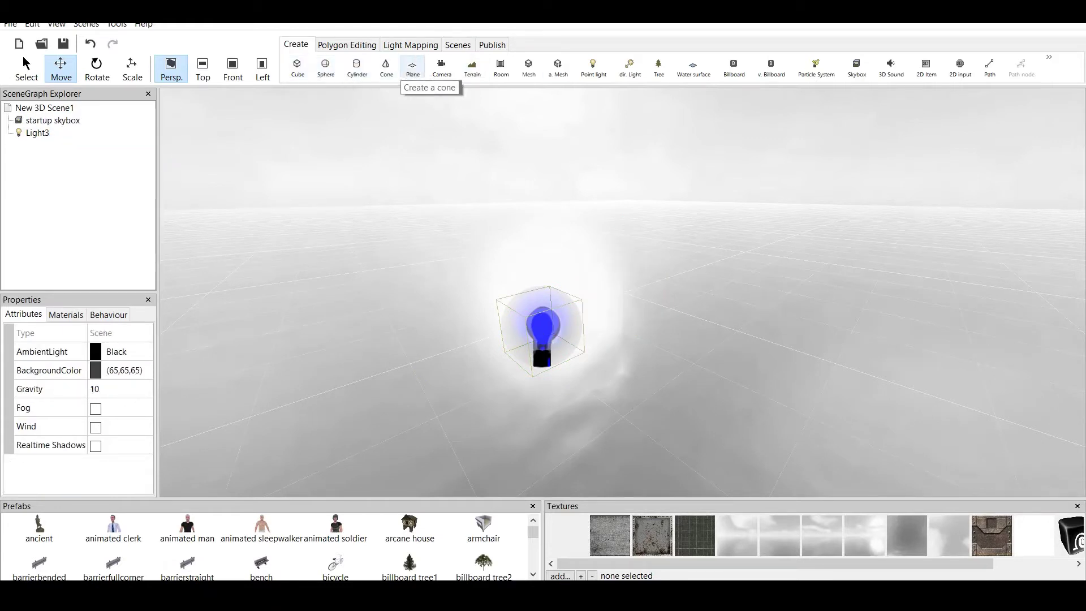
Create a room from the default 2D map, with an arched ceiling and a wall height of 1.5.
{"action": "left_click", "coordinate": [501, 66]}
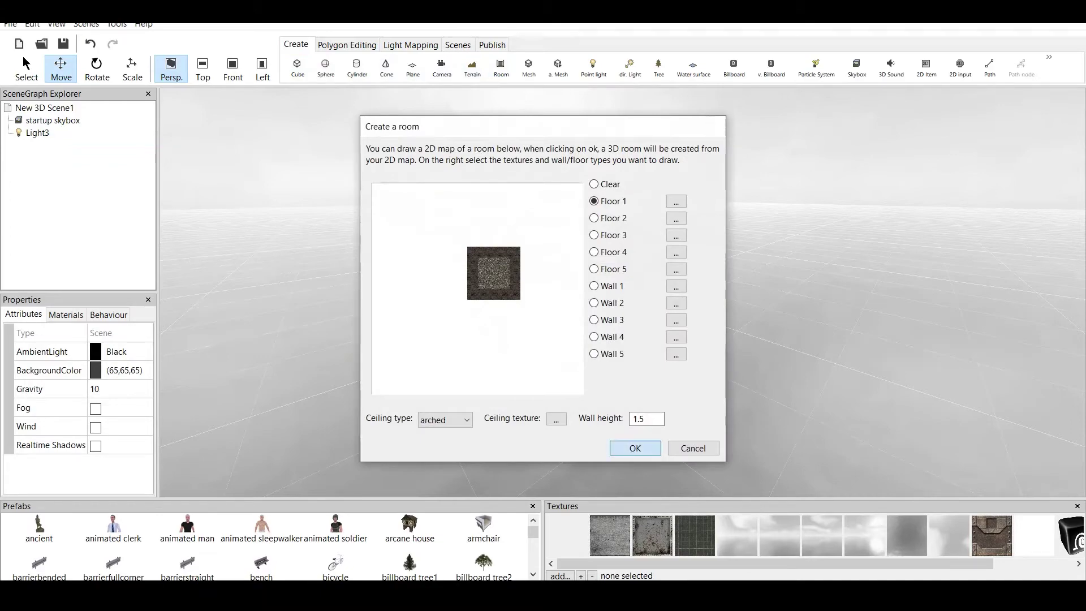
{"action": "left_click", "coordinate": [635, 448]}
{"action": "scroll", "coordinate": [622, 292], "scroll_direction": "up", "scroll_amount": 3}
{"action": "scroll", "coordinate": [622, 292], "scroll_direction": "down", "scroll_amount": 1}
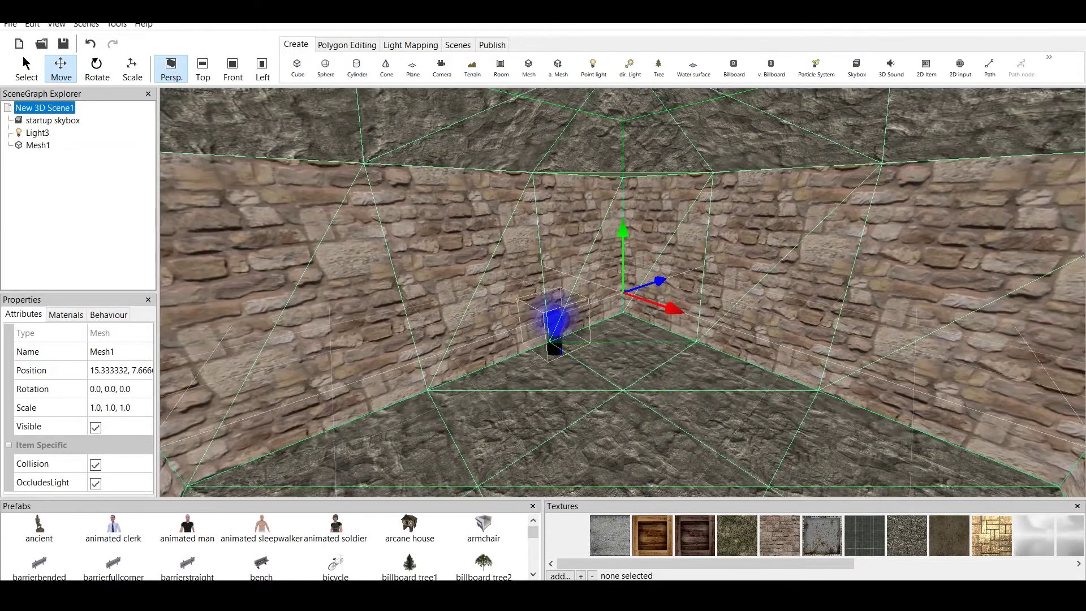
Move Light3 along the red X axis to an X position of about 17.
{"action": "scroll", "coordinate": [622, 292], "scroll_direction": "down", "scroll_amount": 1}
{"action": "left_click", "coordinate": [564, 318]}
{"action": "left_click_drag", "start_coordinate": [608, 341], "coordinate": [661, 367]}
{"action": "scroll", "coordinate": [622, 292], "scroll_direction": "down", "scroll_amount": 2}
{"action": "scroll", "coordinate": [622, 292], "scroll_direction": "up", "scroll_amount": 3}
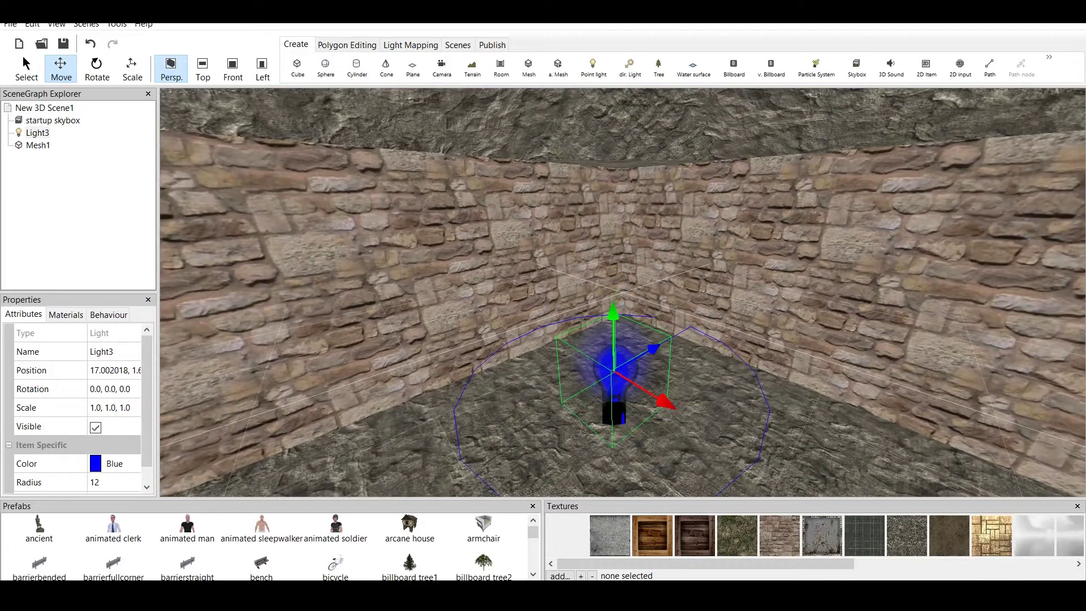
Set the material lighting of the room mesh to Dynamic.
{"action": "left_click", "coordinate": [38, 144]}
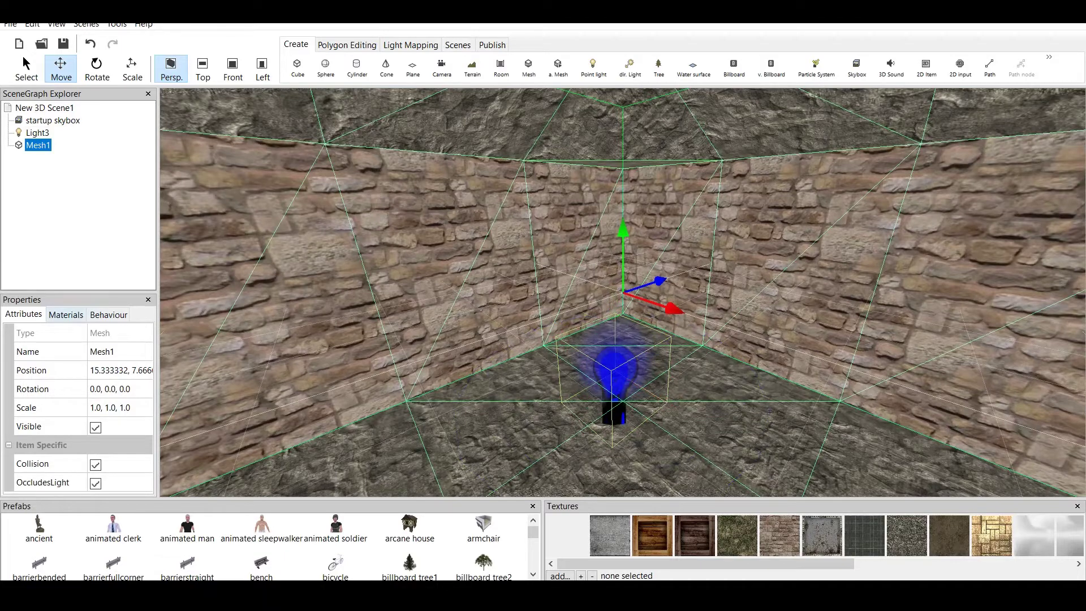
{"action": "left_click", "coordinate": [66, 315]}
{"action": "left_click", "coordinate": [115, 333]}
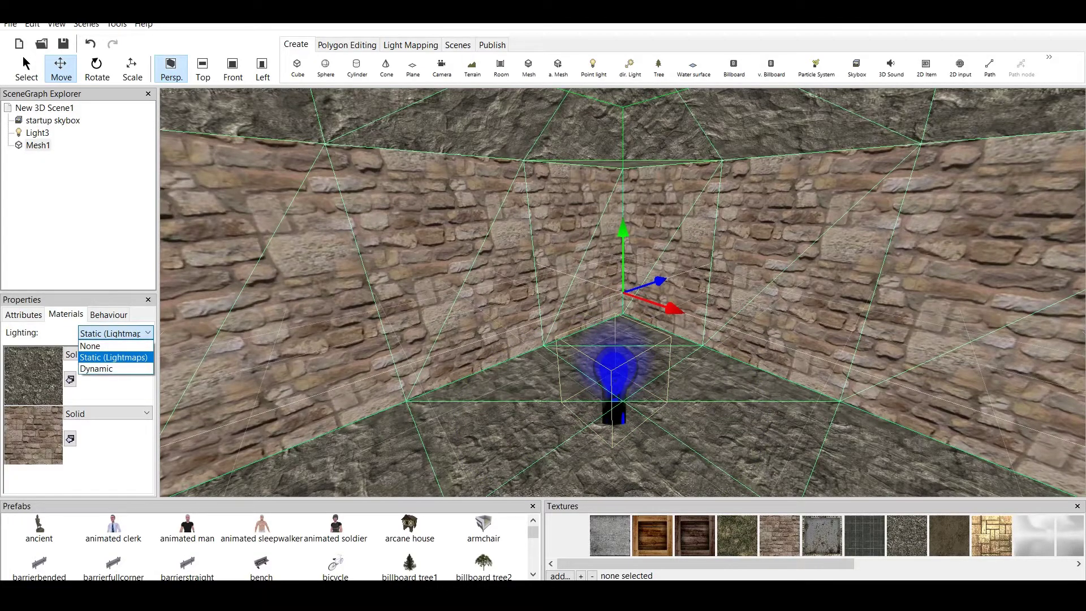
{"action": "scroll", "coordinate": [622, 292], "scroll_direction": "down", "scroll_amount": 5}
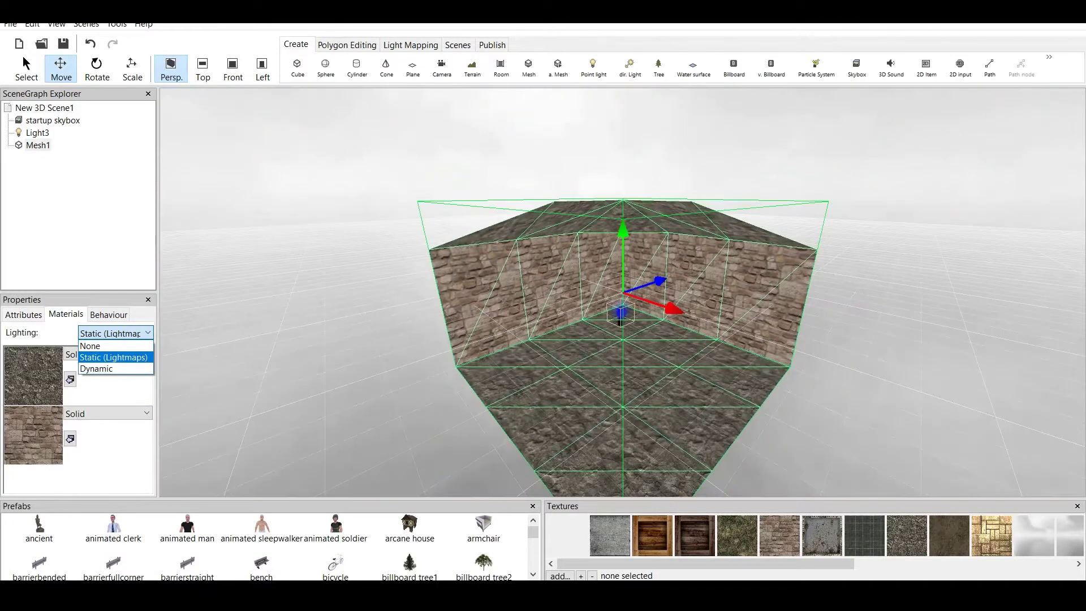
{"action": "scroll", "coordinate": [622, 292], "scroll_direction": "up", "scroll_amount": 5}
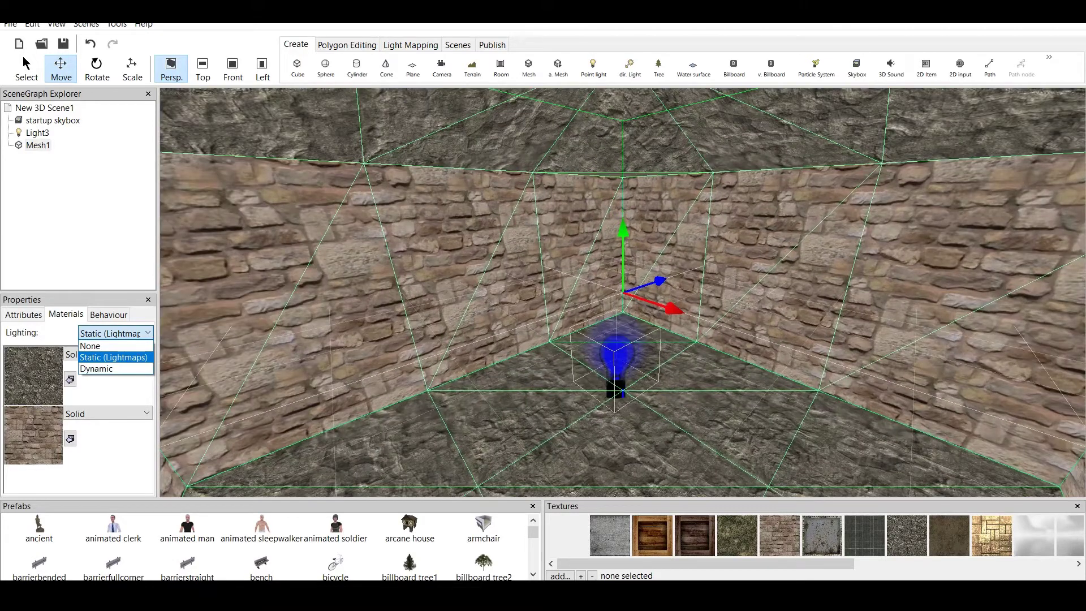
{"action": "scroll", "coordinate": [622, 293], "scroll_direction": "up", "scroll_amount": 2}
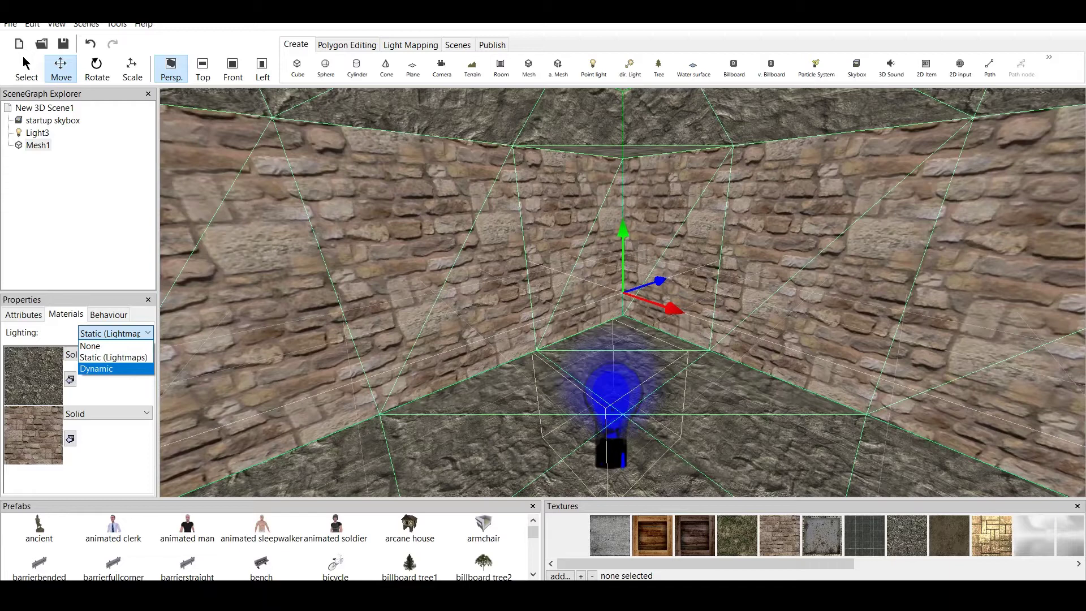
{"action": "left_click", "coordinate": [96, 369]}
{"action": "scroll", "coordinate": [623, 293], "scroll_direction": "down", "scroll_amount": 2}
{"action": "scroll", "coordinate": [650, 301], "scroll_direction": "up", "scroll_amount": 3}
{"action": "scroll", "coordinate": [651, 301], "scroll_direction": "down", "scroll_amount": 3}
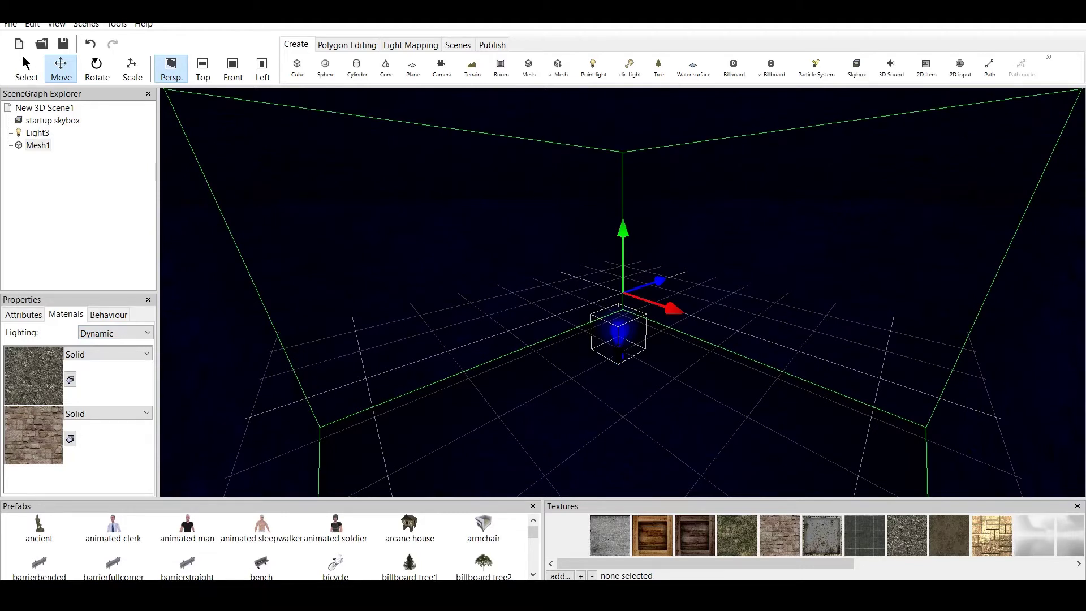
Set the radius of Light3 to 50.
{"action": "left_click", "coordinate": [38, 132]}
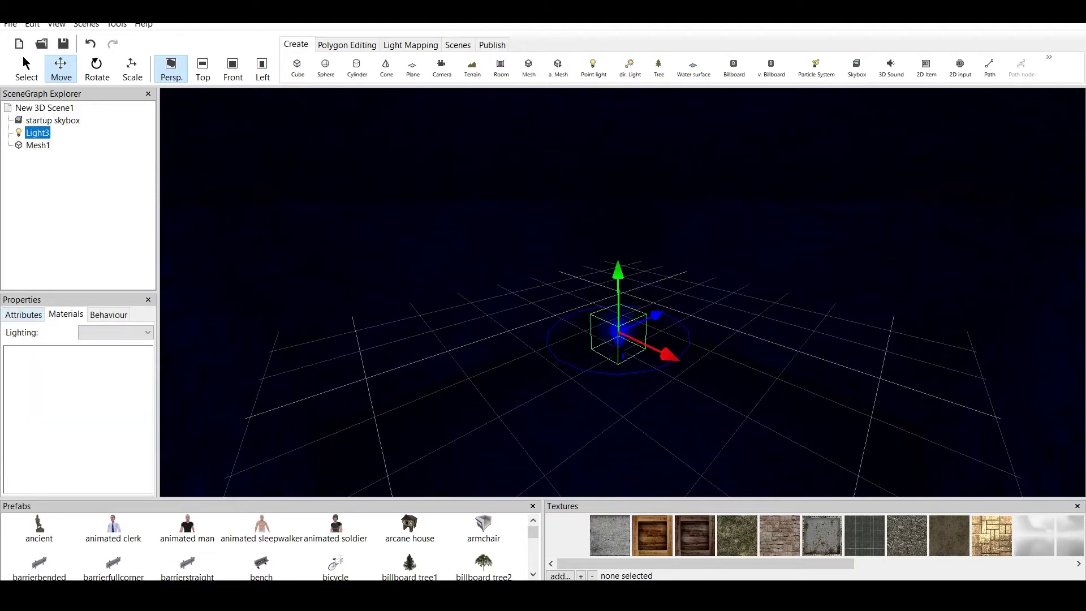
{"action": "left_click", "coordinate": [24, 314]}
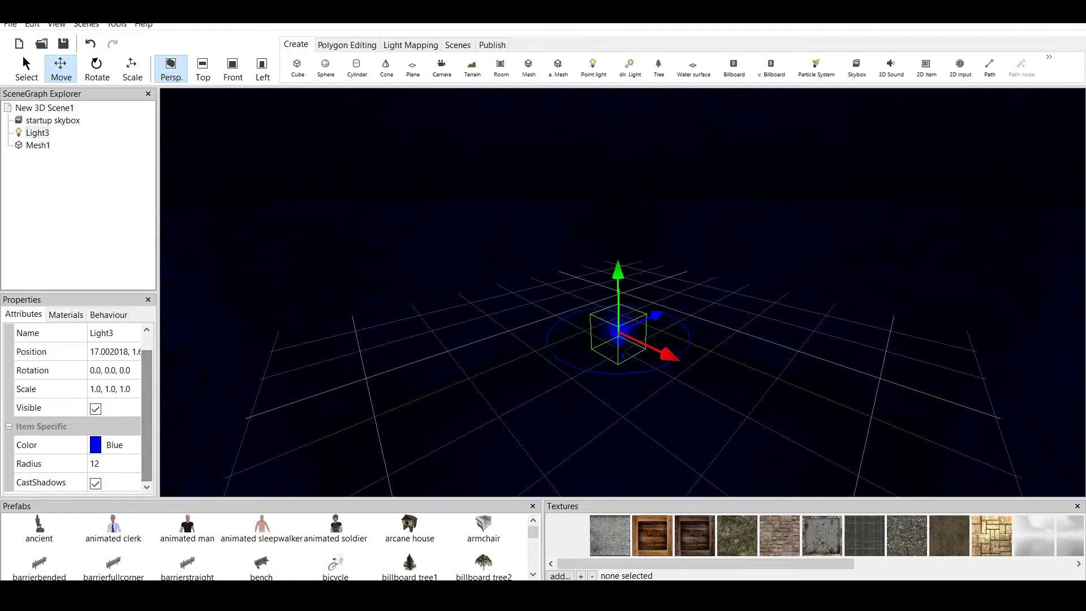
{"action": "left_click", "coordinate": [73, 464]}
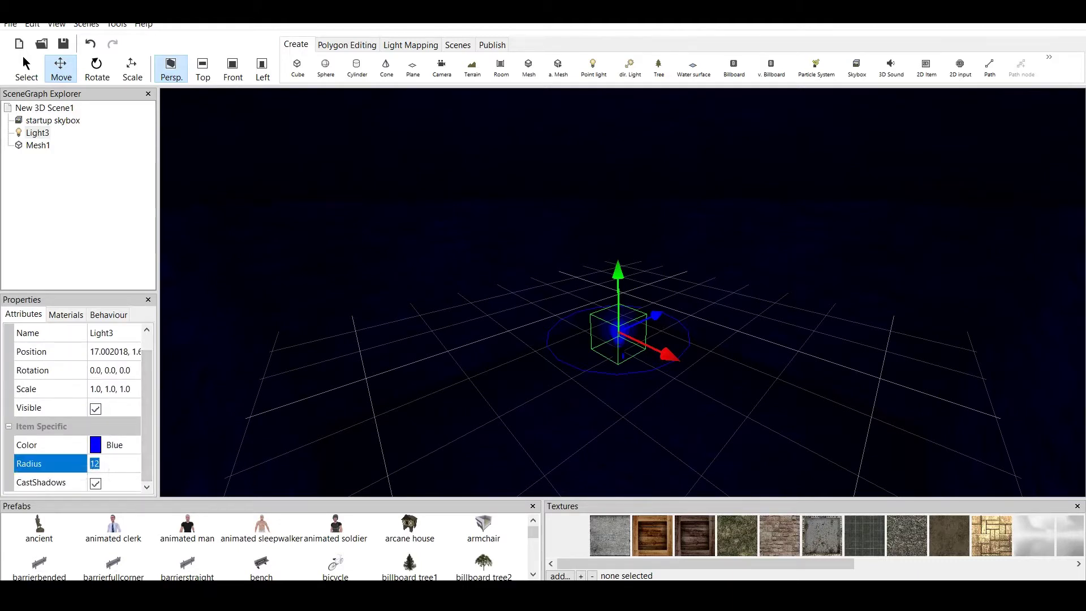
{"action": "type", "text": "50"}
{"action": "key", "text": "Return"}
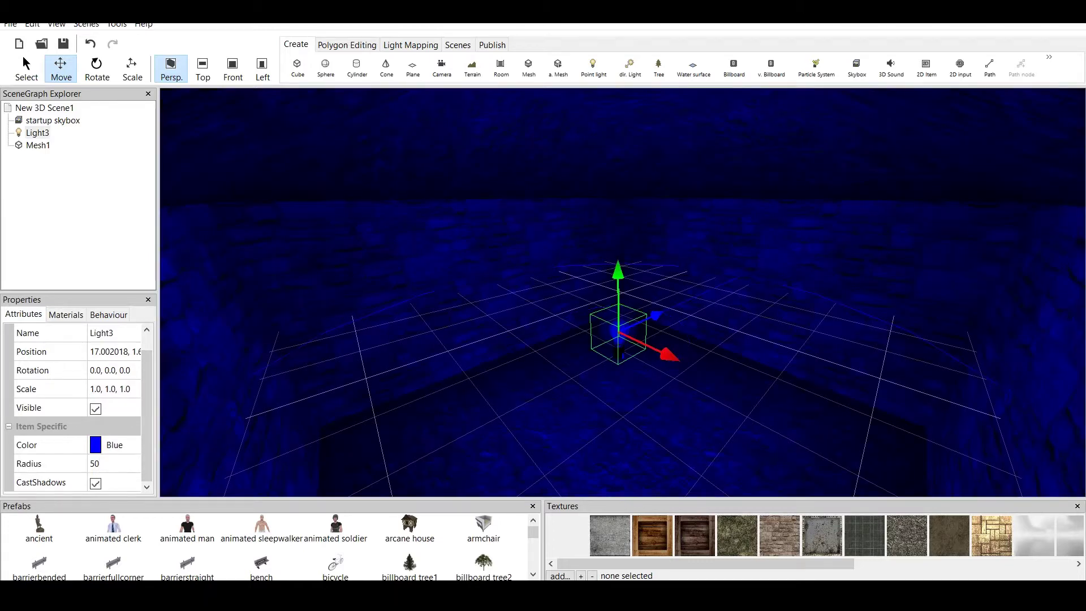
{"action": "scroll", "coordinate": [622, 292], "scroll_direction": "up", "scroll_amount": 3}
{"action": "mouse_move", "coordinate": [613, 372]}
{"action": "left_mouse_down"}
{"action": "mouse_move", "coordinate": [674, 214]}
{"action": "mouse_move", "coordinate": [613, 372]}
{"action": "left_mouse_up"}
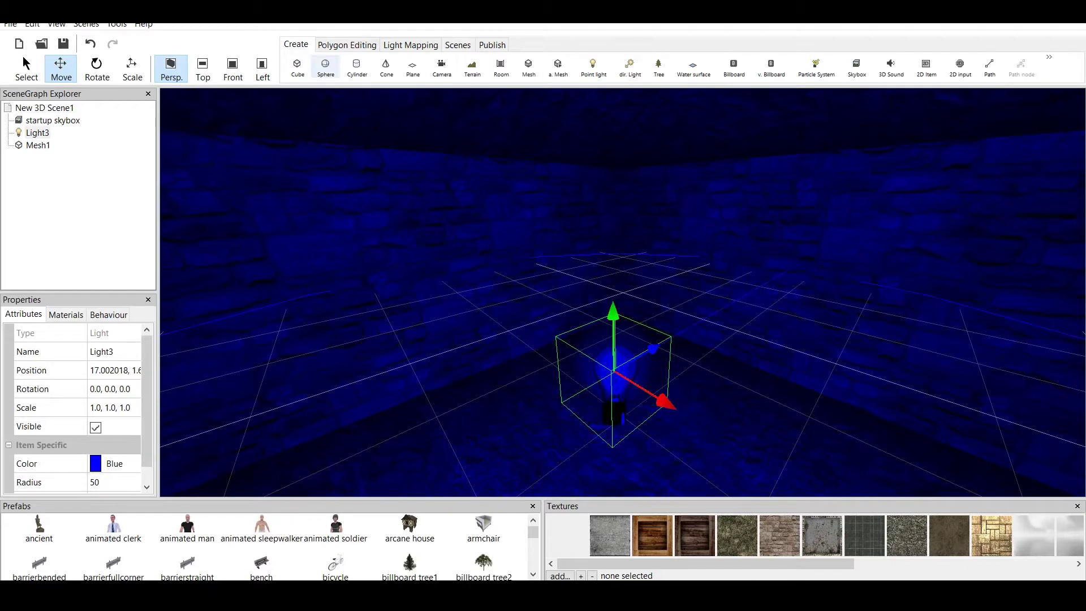
Create a First Person Shooter camera as the first active camera of the scene.
{"action": "left_click", "coordinate": [441, 67]}
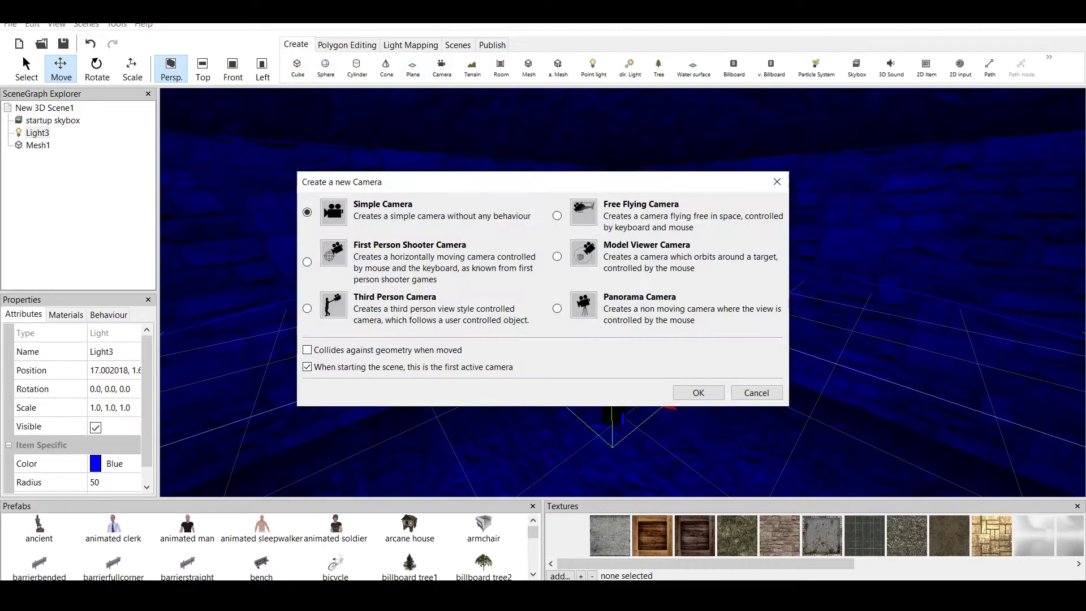
{"action": "left_click", "coordinate": [308, 262]}
{"action": "left_click", "coordinate": [698, 392]}
Test-run the scene as a Windows (.exe) application and close the test window.
{"action": "left_click", "coordinate": [492, 45]}
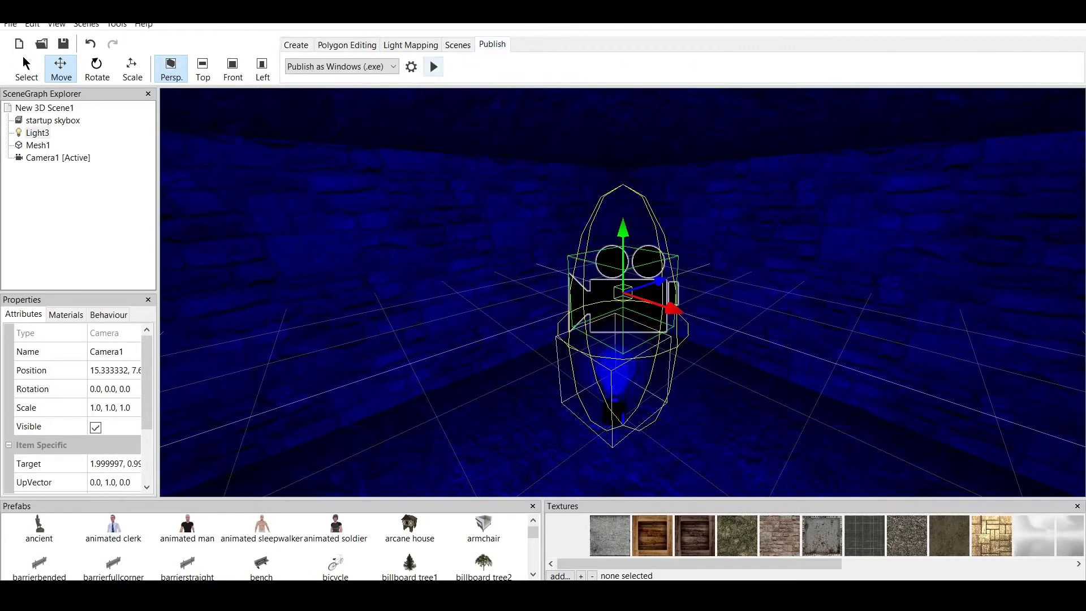
{"action": "left_click", "coordinate": [433, 67]}
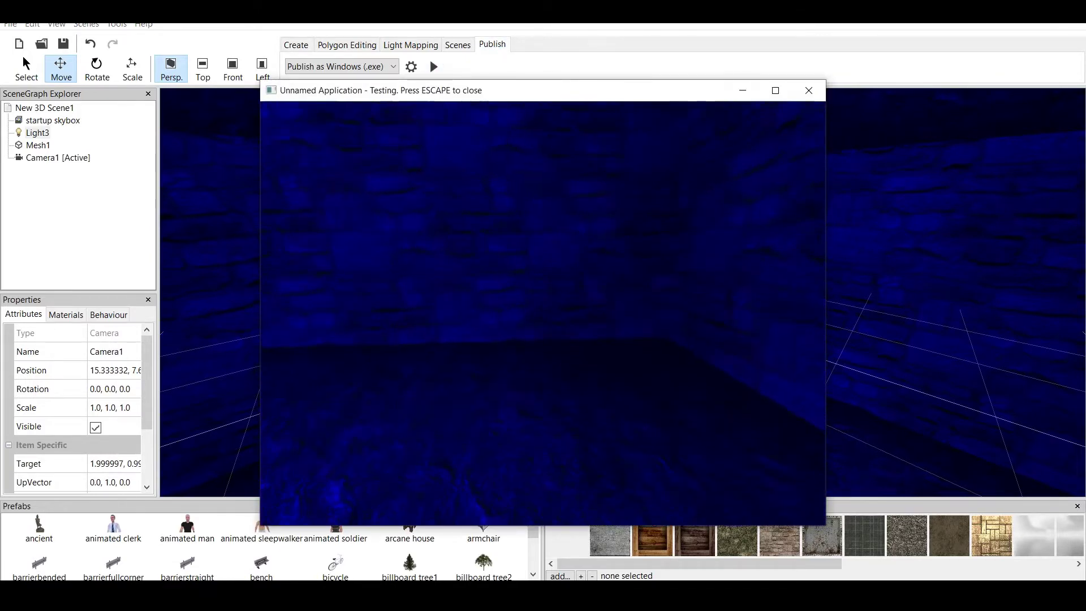
{"action": "key", "text": "Escape"}
Try the basic color orange (255,128,0) on Light3 and test-run the scene with it.
{"action": "left_click", "coordinate": [618, 345]}
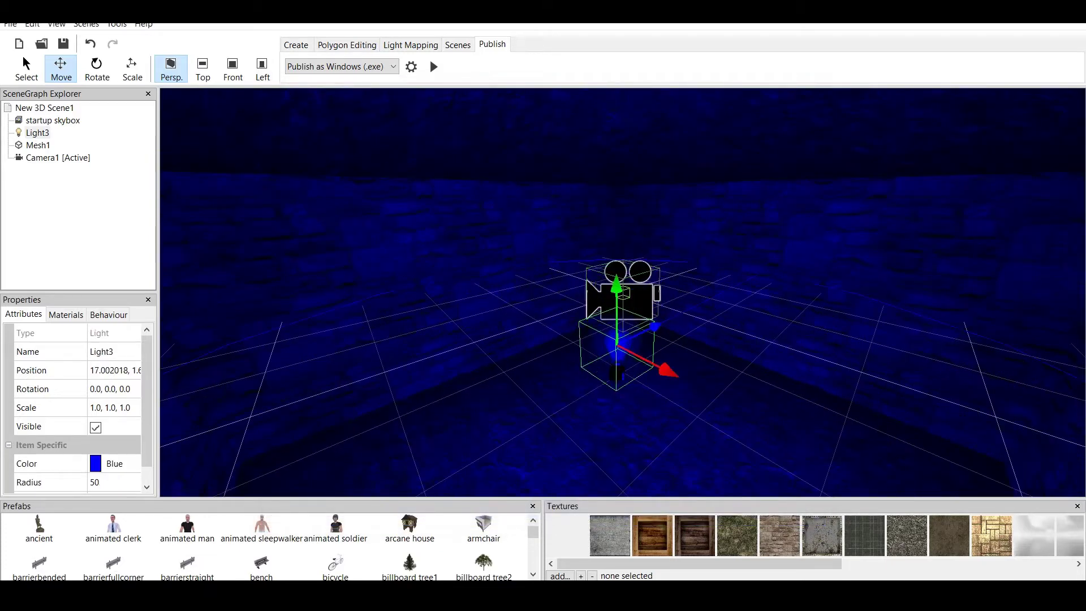
{"action": "left_click_drag", "start_coordinate": [618, 345], "coordinate": [636, 453]}
{"action": "left_click_drag", "start_coordinate": [633, 218], "coordinate": [551, 263]}
{"action": "left_click", "coordinate": [121, 463]}
{"action": "left_click", "coordinate": [131, 464]}
{"action": "left_click", "coordinate": [41, 121]}
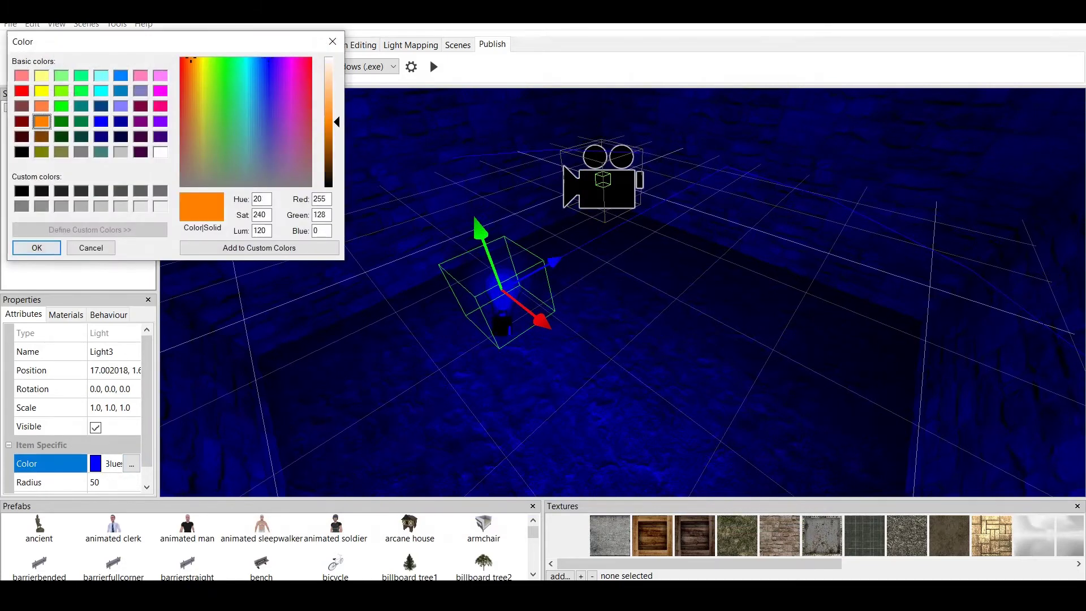
{"action": "left_click", "coordinate": [37, 248]}
{"action": "left_click", "coordinate": [431, 64]}
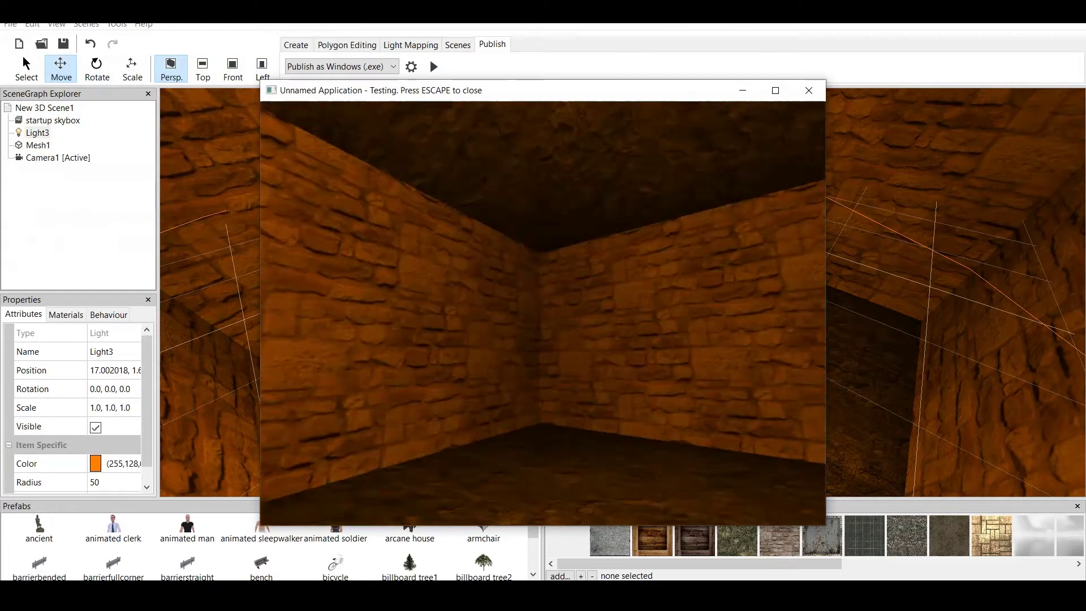
{"action": "key", "text": "Escape"}
Try the basic color green (0,255,64) on Light3 and test-run the scene with it.
{"action": "left_click", "coordinate": [119, 463]}
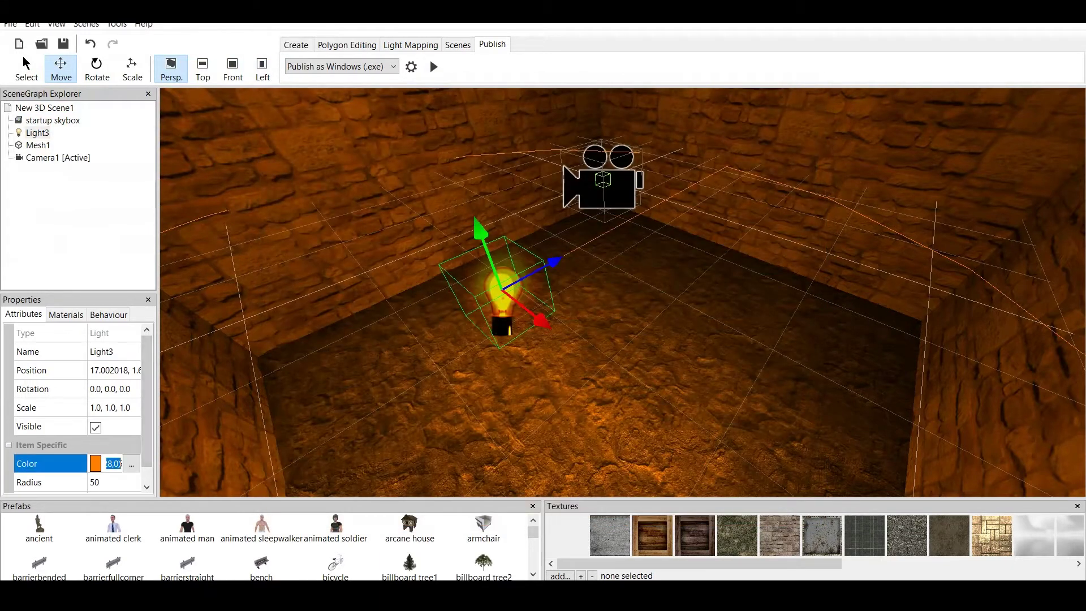
{"action": "left_click", "coordinate": [132, 464]}
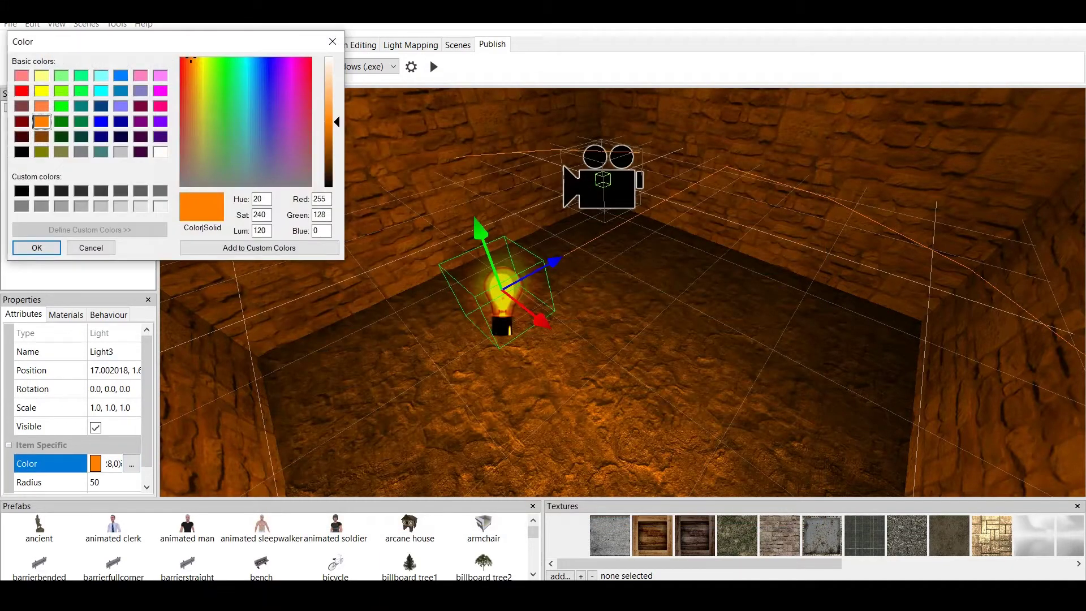
{"action": "left_click", "coordinate": [81, 90]}
{"action": "left_click", "coordinate": [37, 248]}
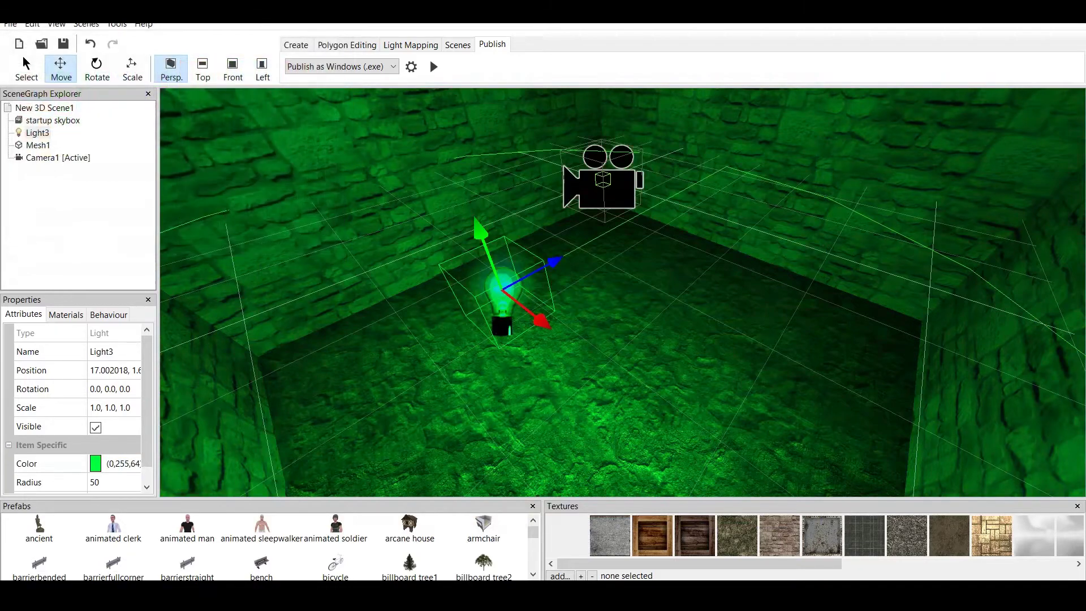
{"action": "left_click", "coordinate": [432, 65]}
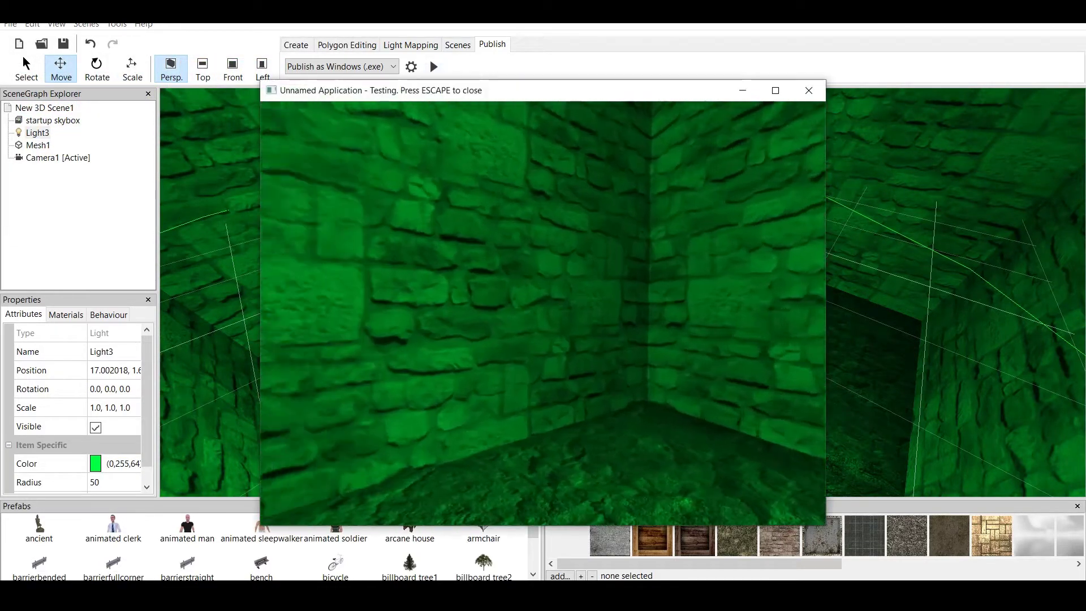
{"action": "key", "text": "Escape"}
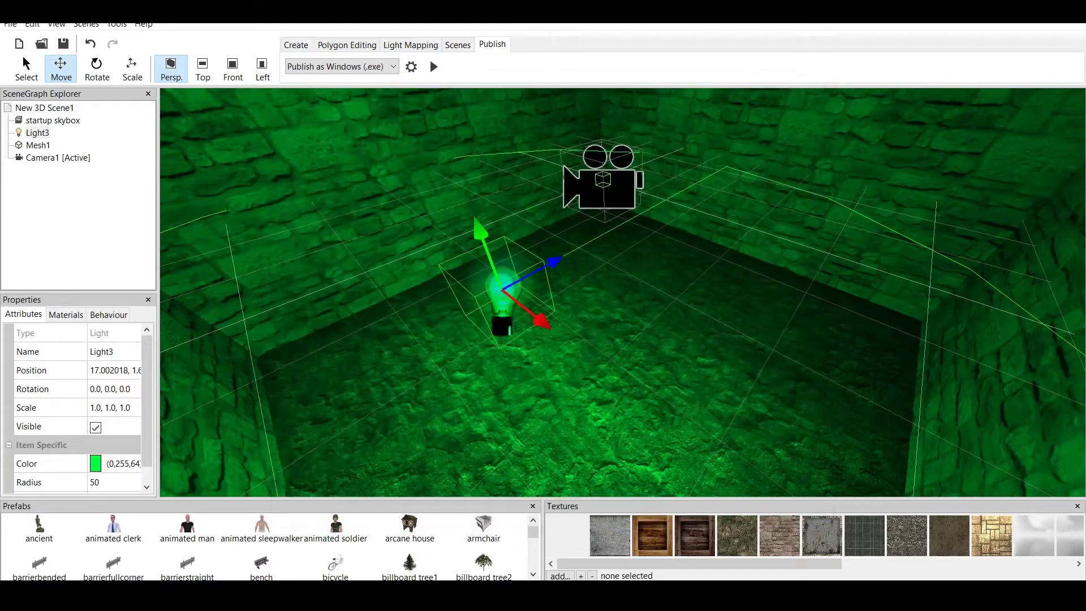
Try the basic color red (255,0,0) on Light3 and walk through the room in a test run.
{"action": "left_click", "coordinate": [113, 463]}
{"action": "left_click", "coordinate": [131, 463]}
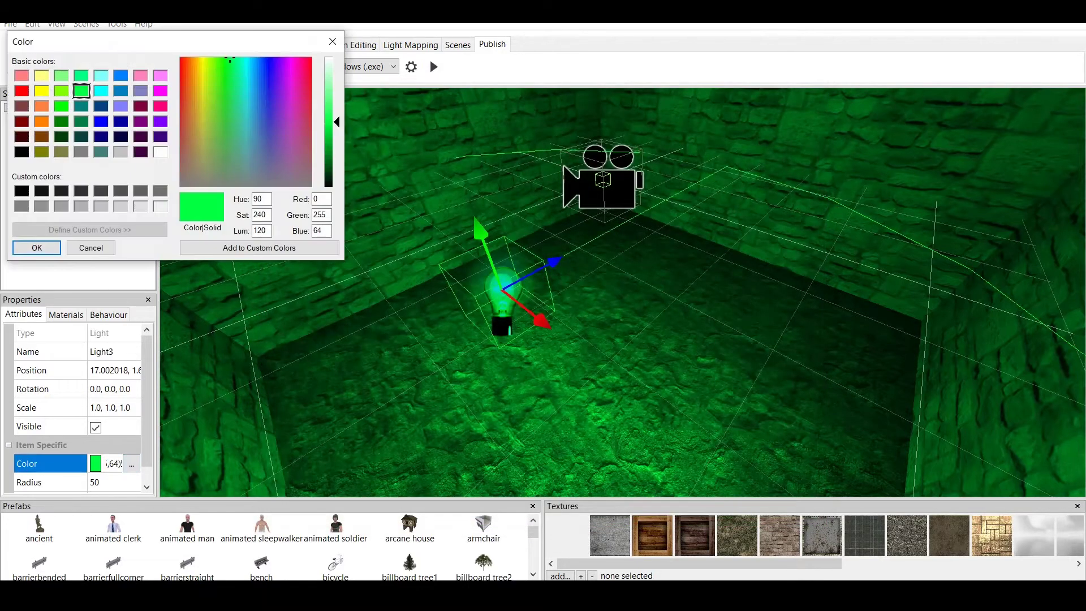
{"action": "left_click", "coordinate": [22, 90]}
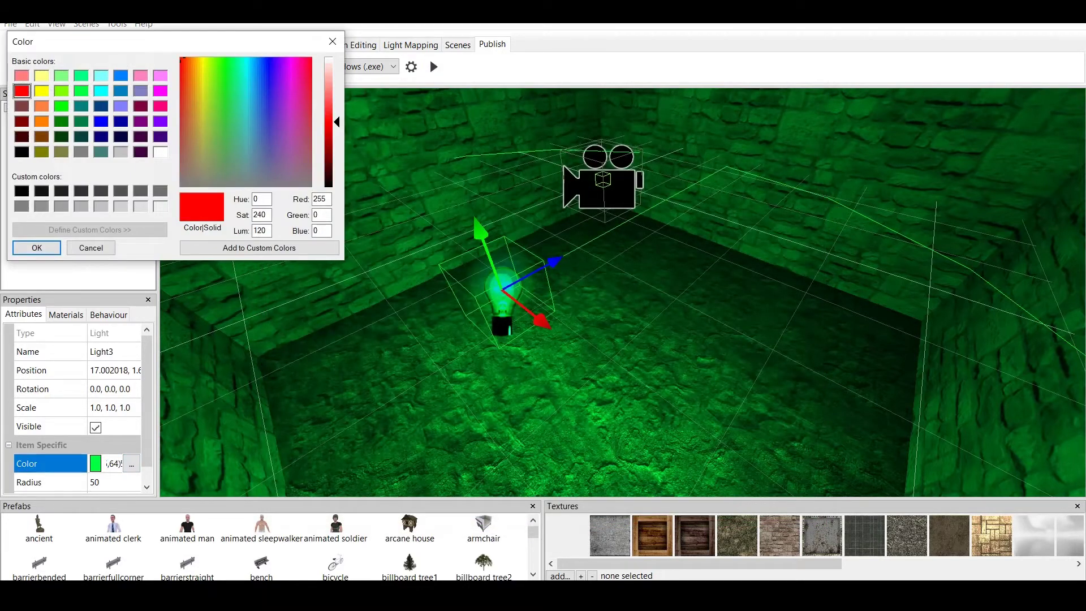
{"action": "left_click", "coordinate": [36, 248]}
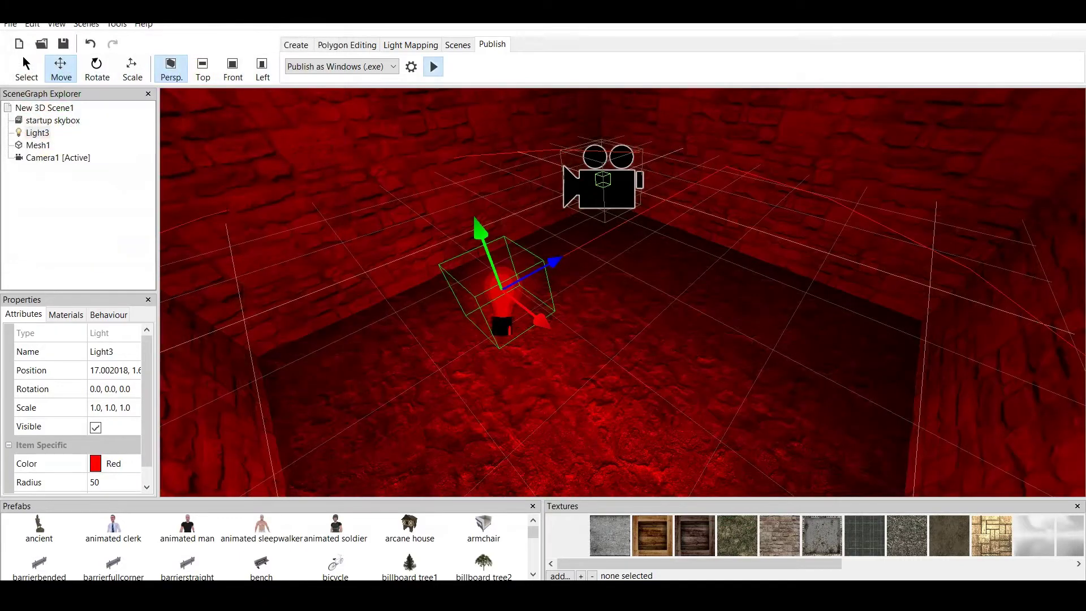
{"action": "left_click", "coordinate": [430, 61]}
{"action": "key", "text": "Down"}
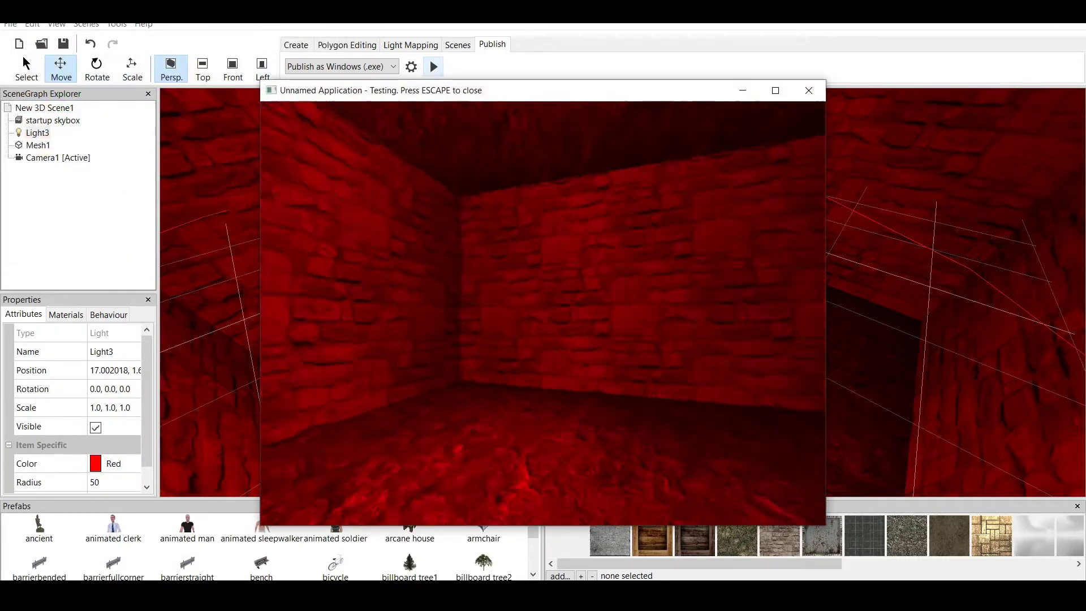
{"action": "key", "text": "Up"}
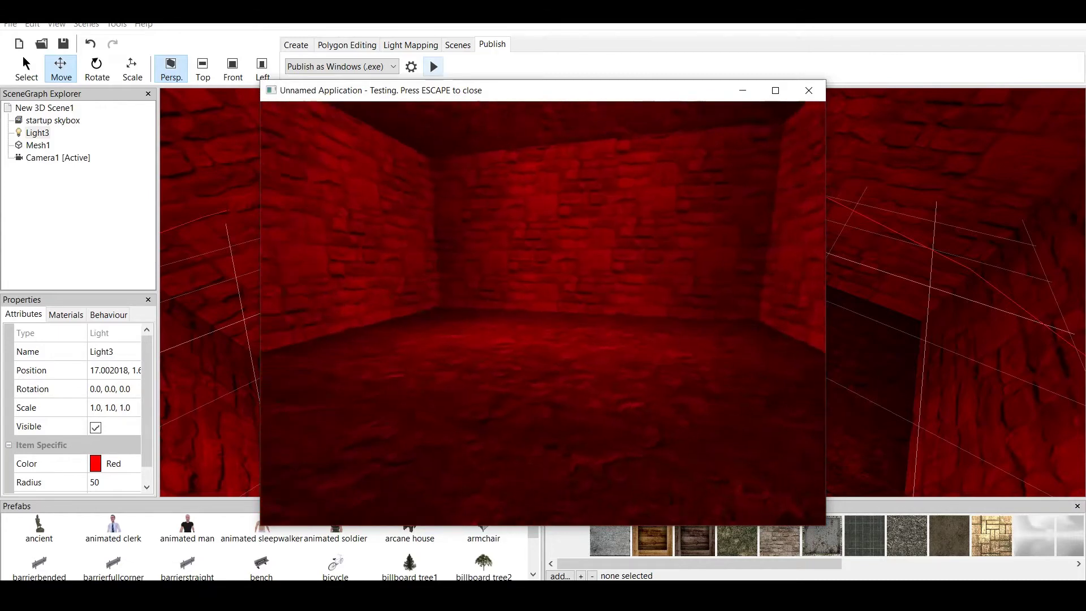
{"action": "key", "text": "Up"}
{"action": "key", "text": "Escape"}
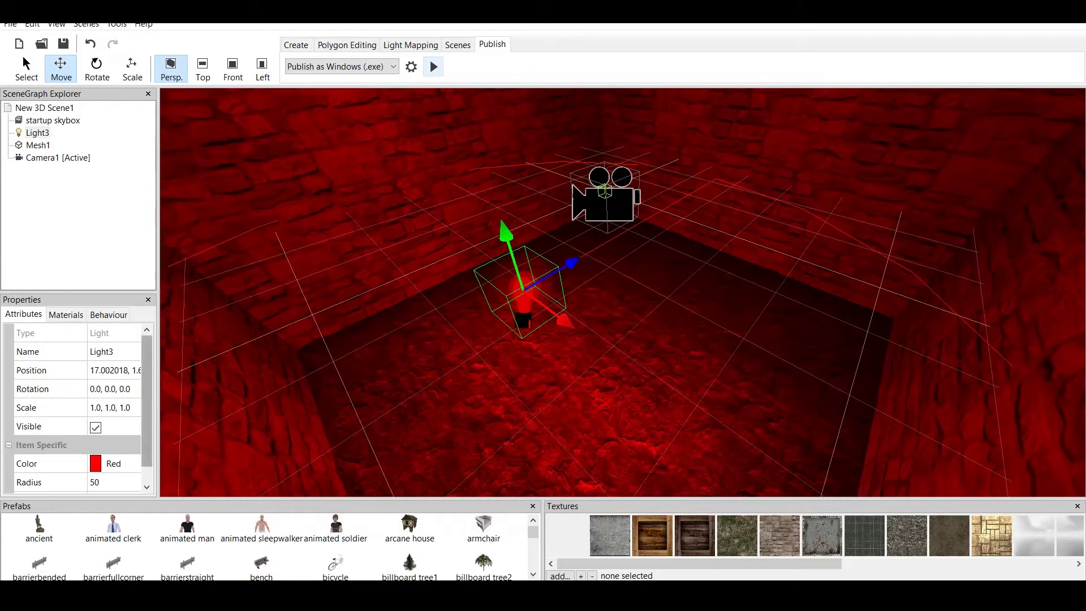
Set the color of Light3 to the basic color white.
{"action": "left_click", "coordinate": [113, 463]}
{"action": "left_click", "coordinate": [132, 464]}
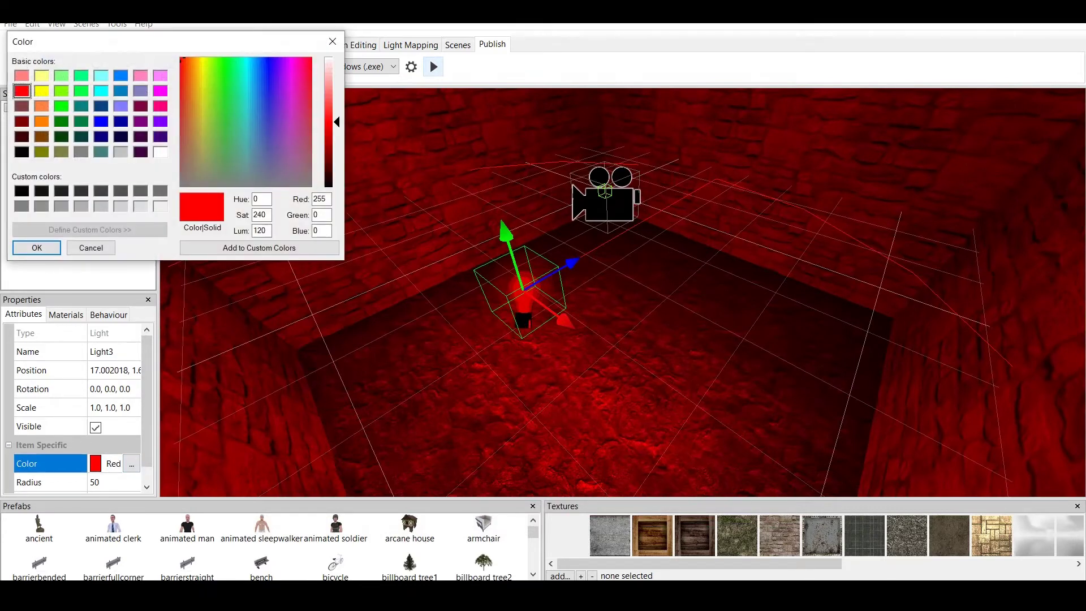
{"action": "left_click", "coordinate": [160, 151]}
{"action": "left_click", "coordinate": [36, 248]}
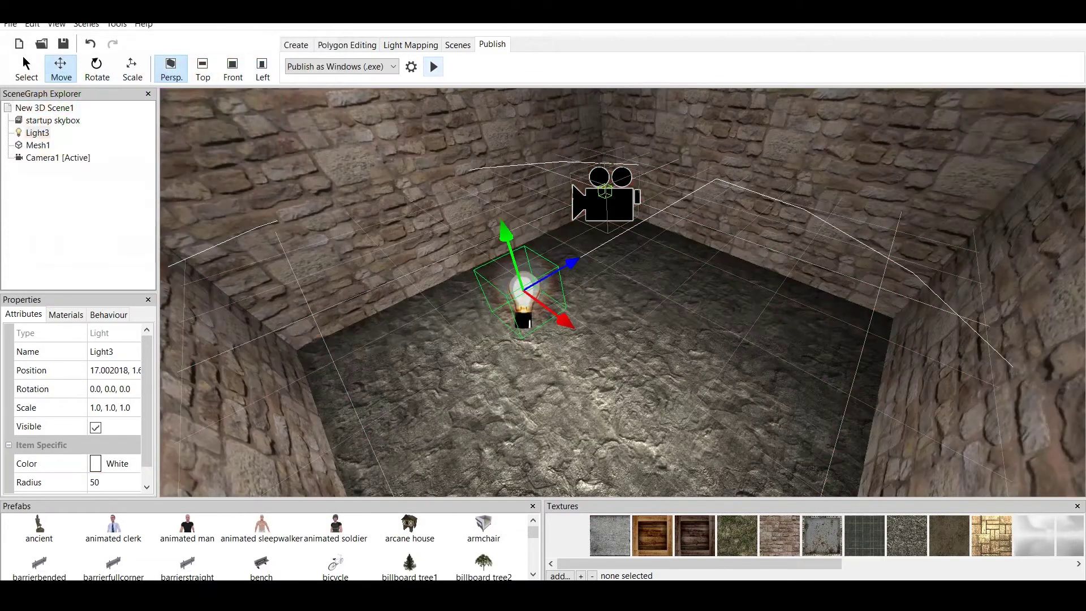
Move Light3 along its blue axis toward Camera1 and test-run the scene with the light there.
{"action": "left_click_drag", "start_coordinate": [569, 265], "coordinate": [644, 221]}
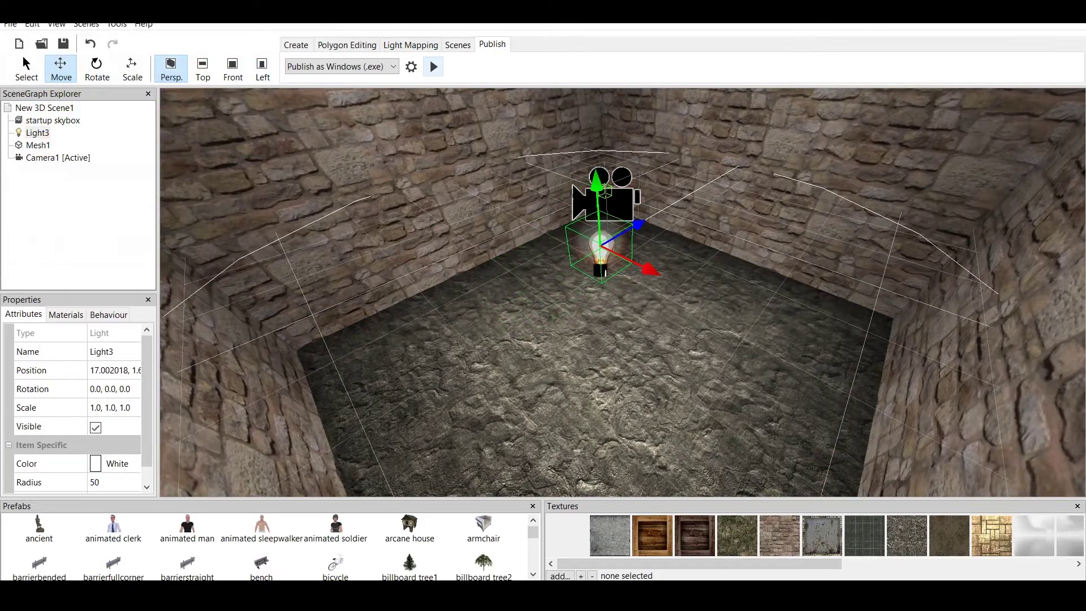
{"action": "left_click", "coordinate": [431, 63]}
{"action": "key", "text": "Escape"}
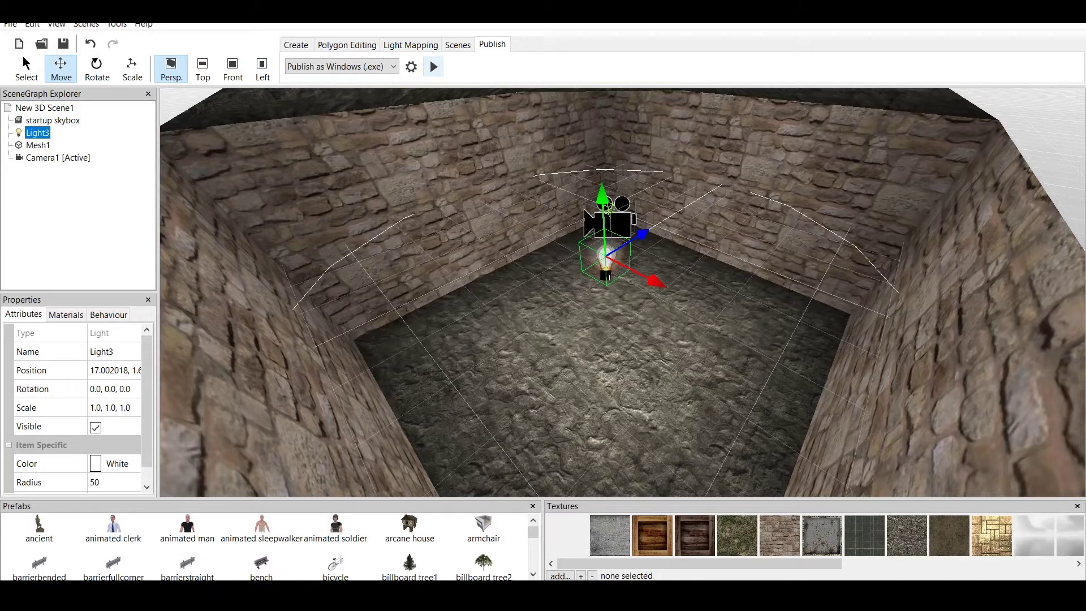
Delete Light3 from the scene.
{"action": "right_click", "coordinate": [38, 134]}
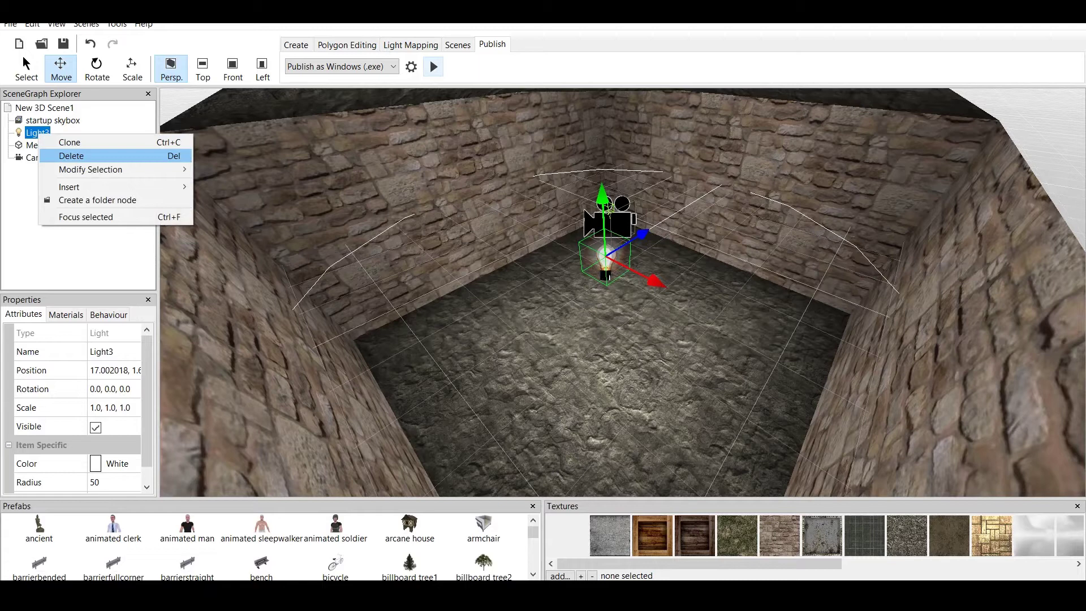
{"action": "key", "text": "Return"}
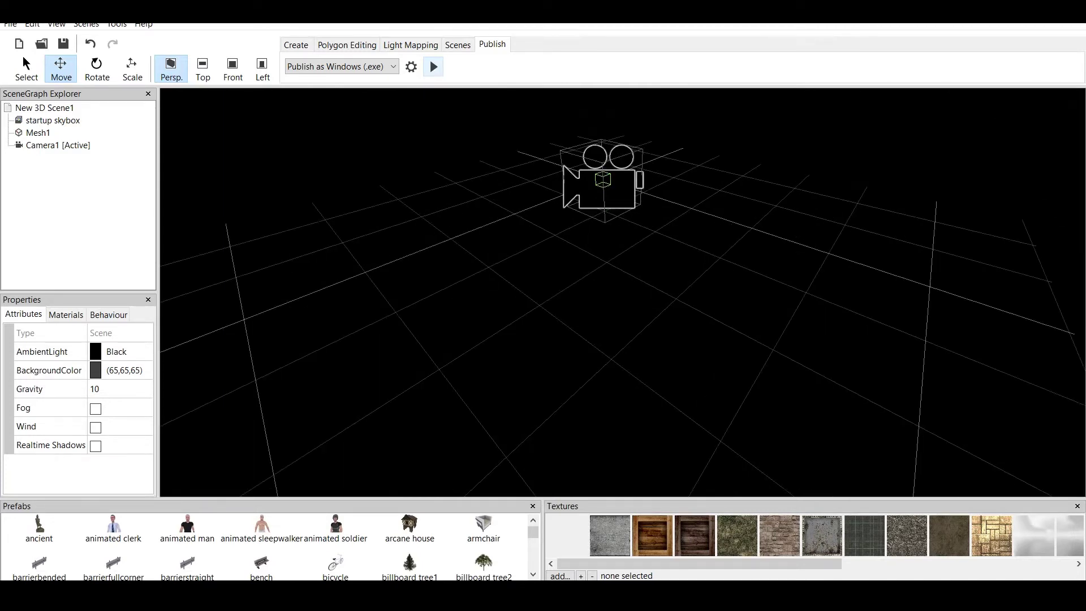
Change the material lighting of the room mesh Mesh1 to Static (Lightmaps).
{"action": "left_click", "coordinate": [38, 132]}
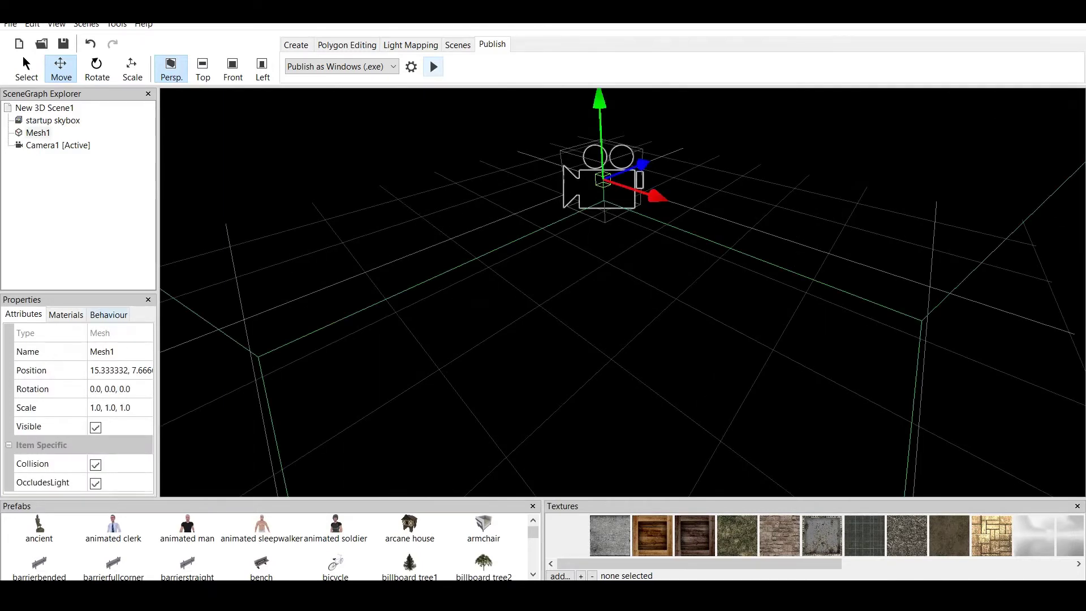
{"action": "left_click", "coordinate": [108, 315]}
{"action": "left_click", "coordinate": [65, 315]}
{"action": "left_click", "coordinate": [114, 333]}
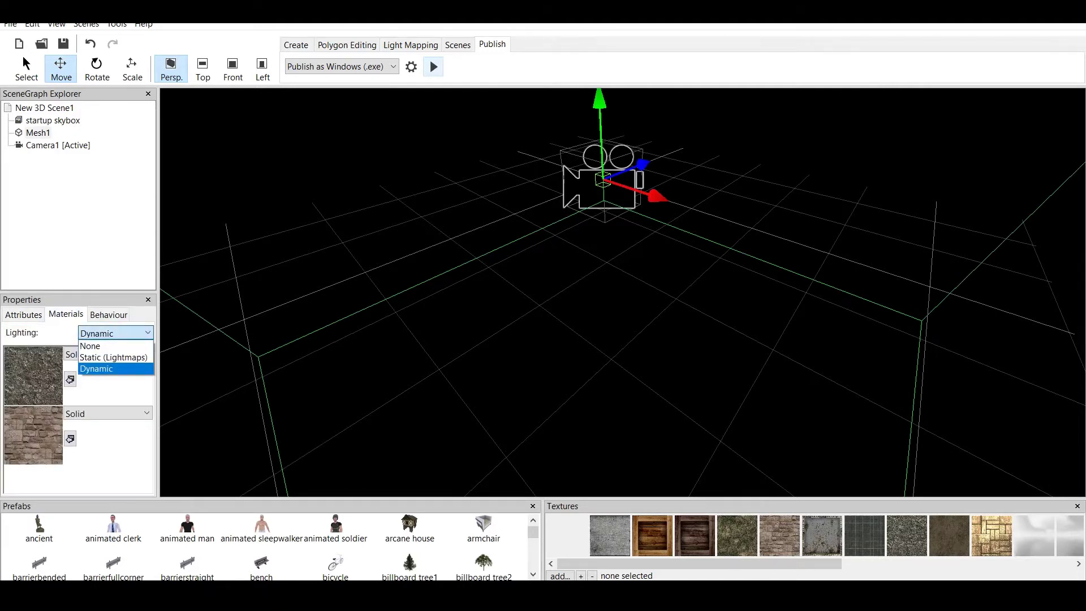
{"action": "left_click", "coordinate": [115, 369]}
{"action": "left_click", "coordinate": [108, 353]}
{"action": "key", "text": "Escape"}
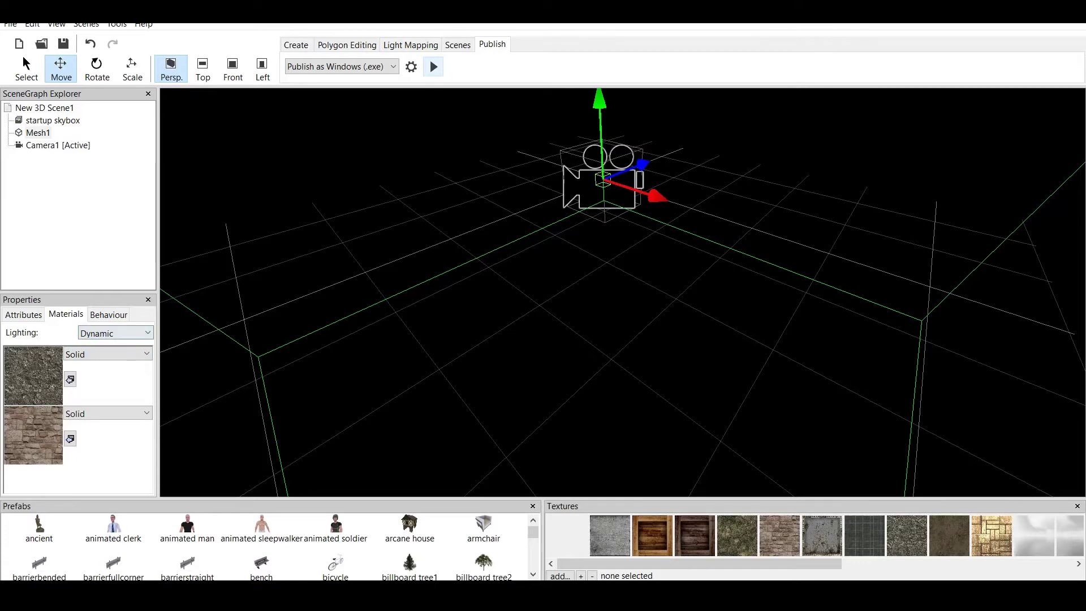
{"action": "left_click", "coordinate": [116, 334]}
{"action": "key", "text": "Return"}
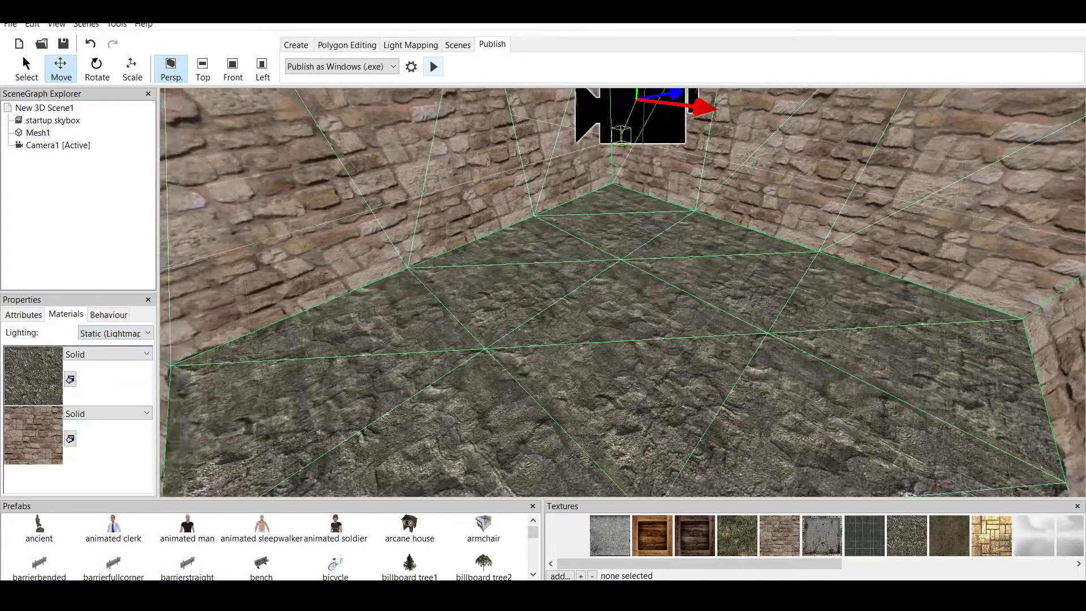
{"action": "right_click_drag", "start_coordinate": [622, 339], "coordinate": [588, 238]}
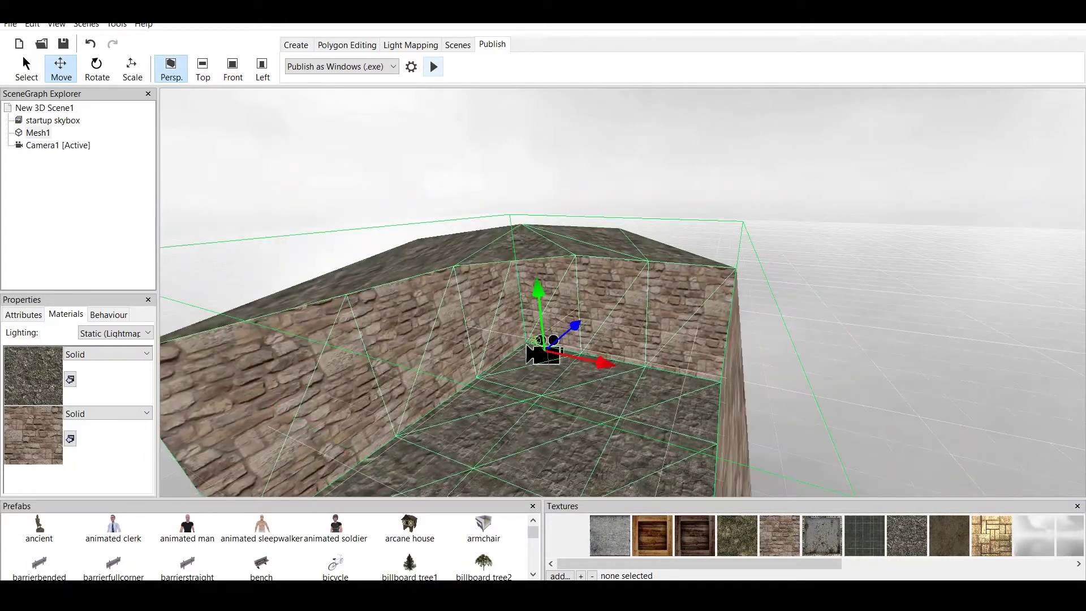
Delete Mesh1 and create a hills terrain with side length 1500, tile size 20, maximal height 100, trees and grass.
{"action": "left_click", "coordinate": [37, 132]}
{"action": "right_click", "coordinate": [36, 135]}
{"action": "left_click", "coordinate": [61, 161]}
{"action": "left_click", "coordinate": [296, 44]}
{"action": "left_click", "coordinate": [473, 67]}
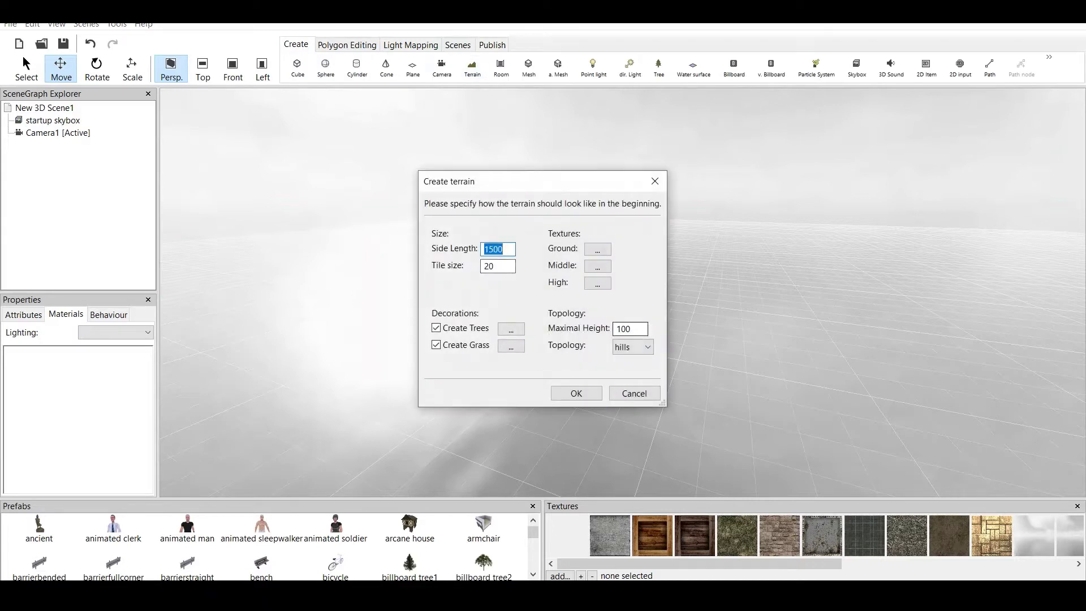
{"action": "key", "text": "Return"}
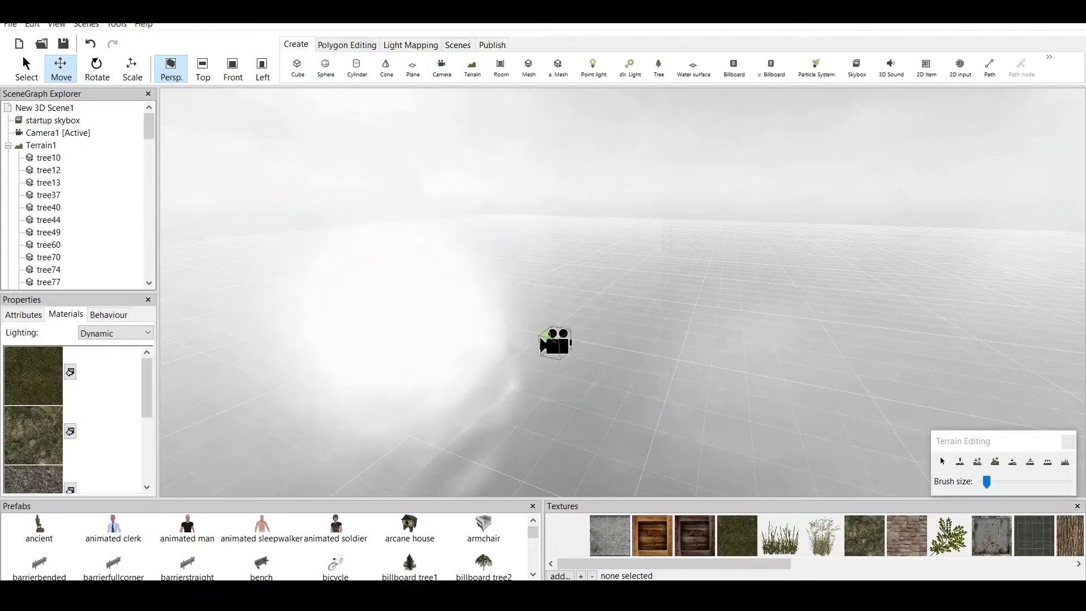
{"action": "key", "text": "Left"}
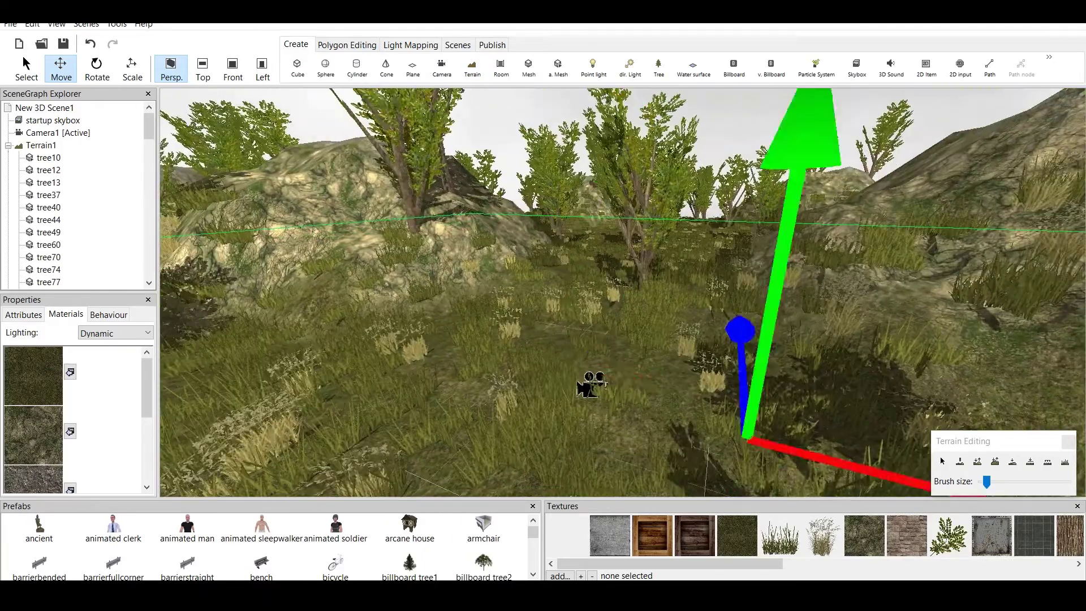
Raise Camera1 slightly above the terrain ground along its vertical axis.
{"action": "left_click", "coordinate": [590, 388]}
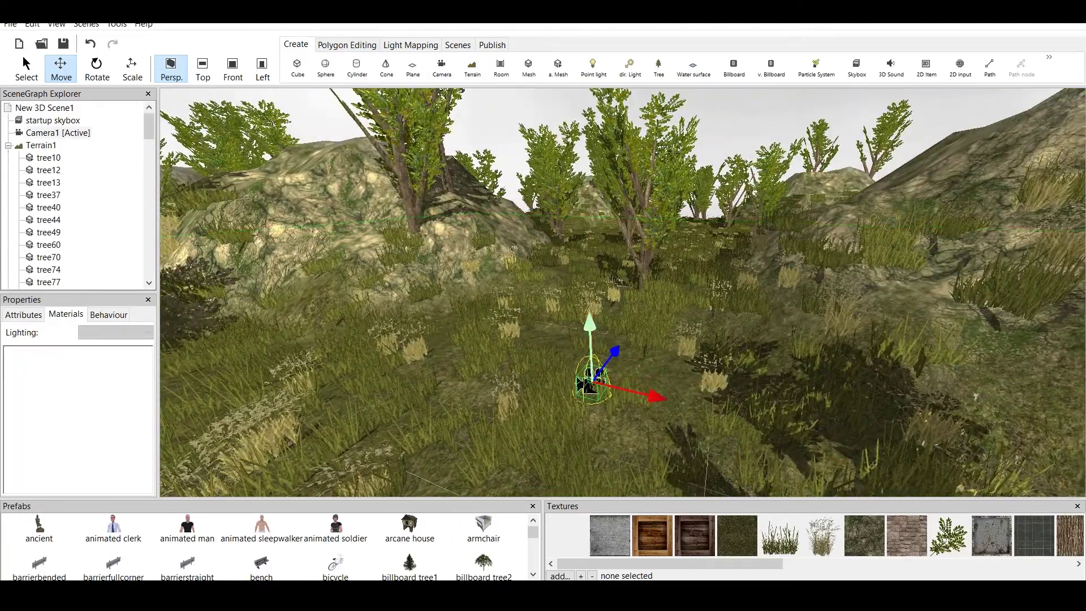
{"action": "left_click_drag", "start_coordinate": [590, 331], "coordinate": [590, 308]}
{"action": "scroll", "coordinate": [622, 293], "scroll_direction": "down", "scroll_amount": 2}
{"action": "middle_click_drag", "start_coordinate": [623, 293], "coordinate": [758, 396]}
{"action": "scroll", "coordinate": [623, 293], "scroll_direction": "down", "scroll_amount": 1}
{"action": "middle_click_drag", "start_coordinate": [623, 292], "coordinate": [665, 230]}
Collapse the Terrain1 node and delete the DirectionalLight from the scene.
{"action": "left_click", "coordinate": [8, 145]}
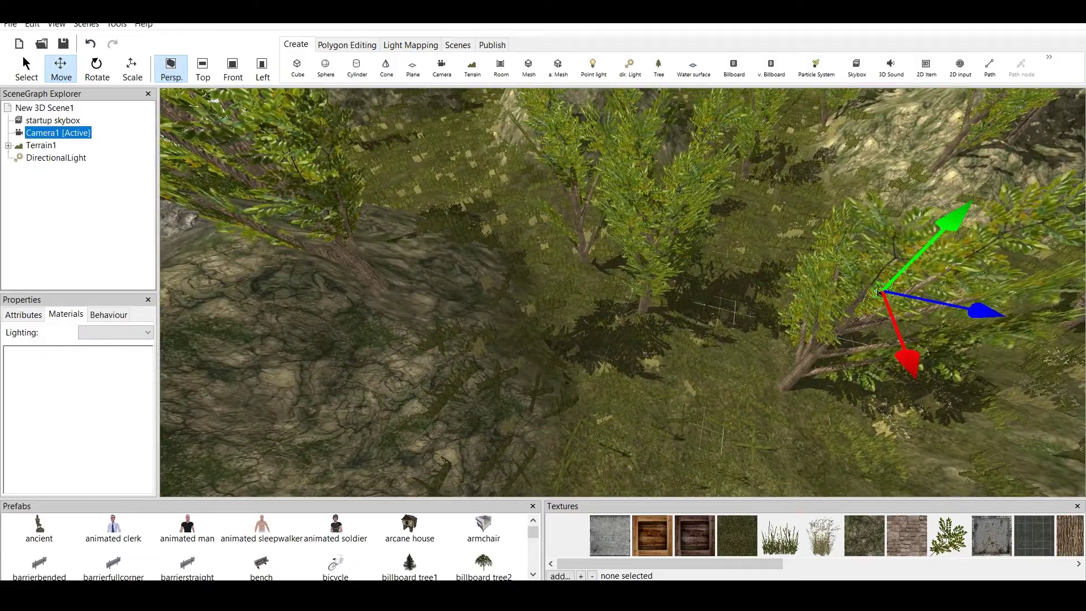
{"action": "left_click", "coordinate": [56, 157]}
{"action": "scroll", "coordinate": [881, 292], "scroll_direction": "down", "scroll_amount": 5}
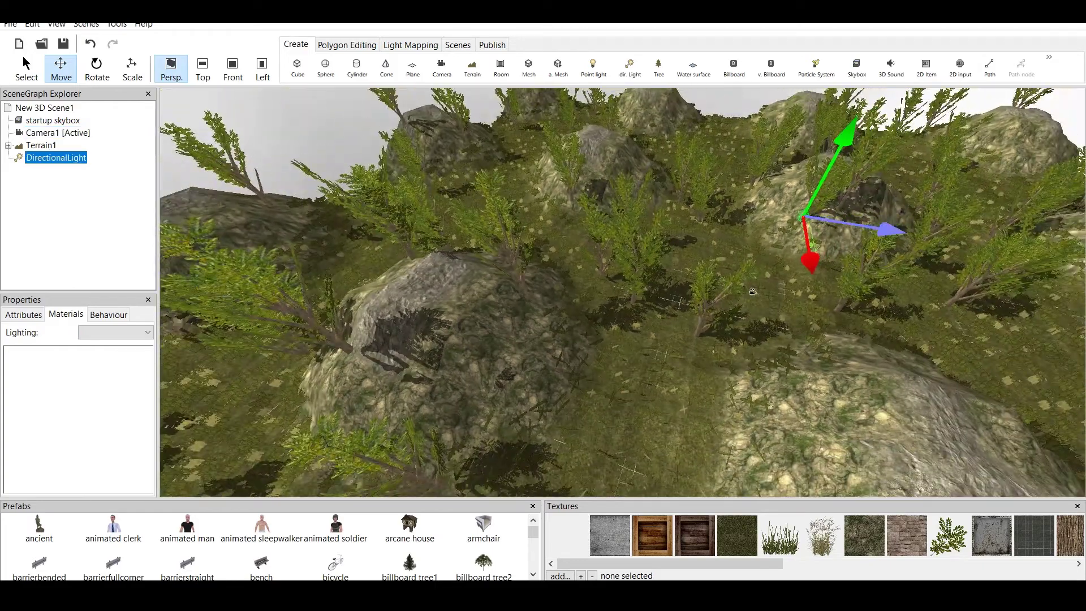
{"action": "middle_click_drag", "start_coordinate": [881, 291], "coordinate": [752, 291]}
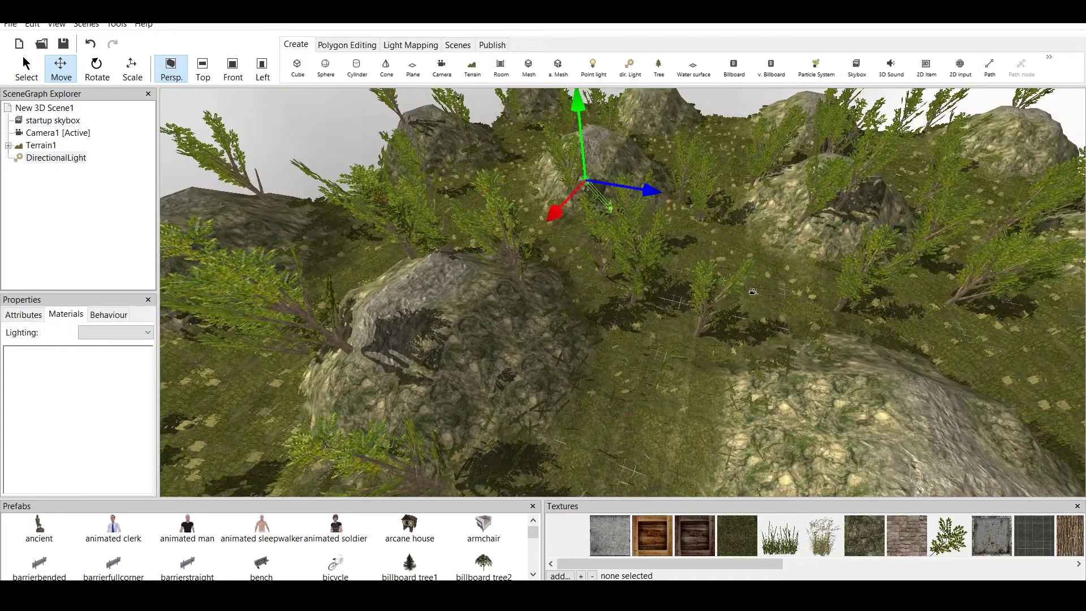
{"action": "right_click", "coordinate": [56, 158]}
{"action": "left_click", "coordinate": [88, 179]}
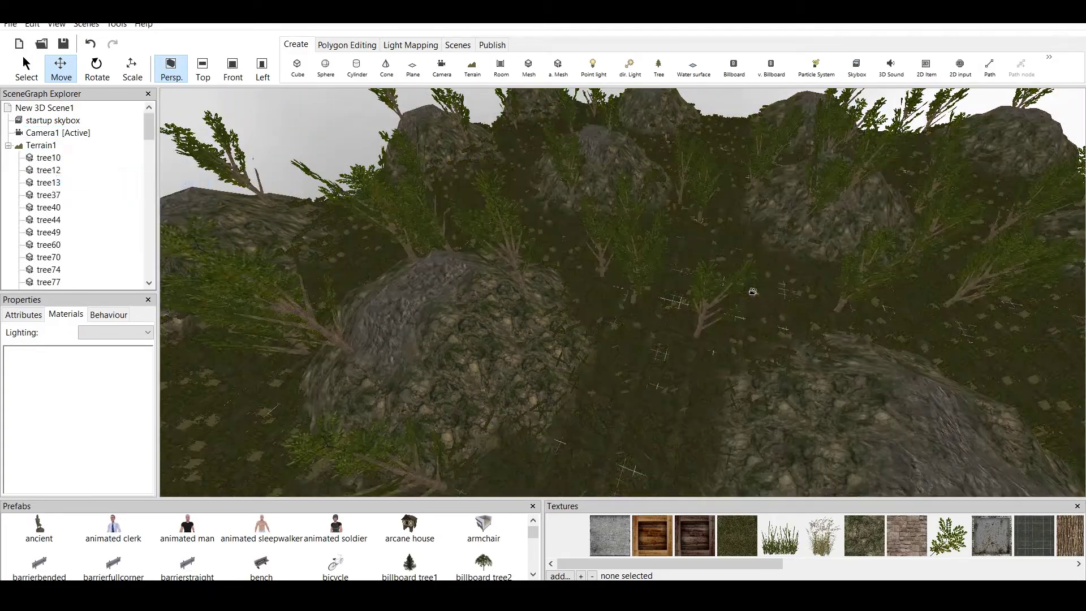
Select a nearby tree on the terrain and set its material lighting to None.
{"action": "scroll", "coordinate": [623, 292], "scroll_direction": "up", "scroll_amount": 6}
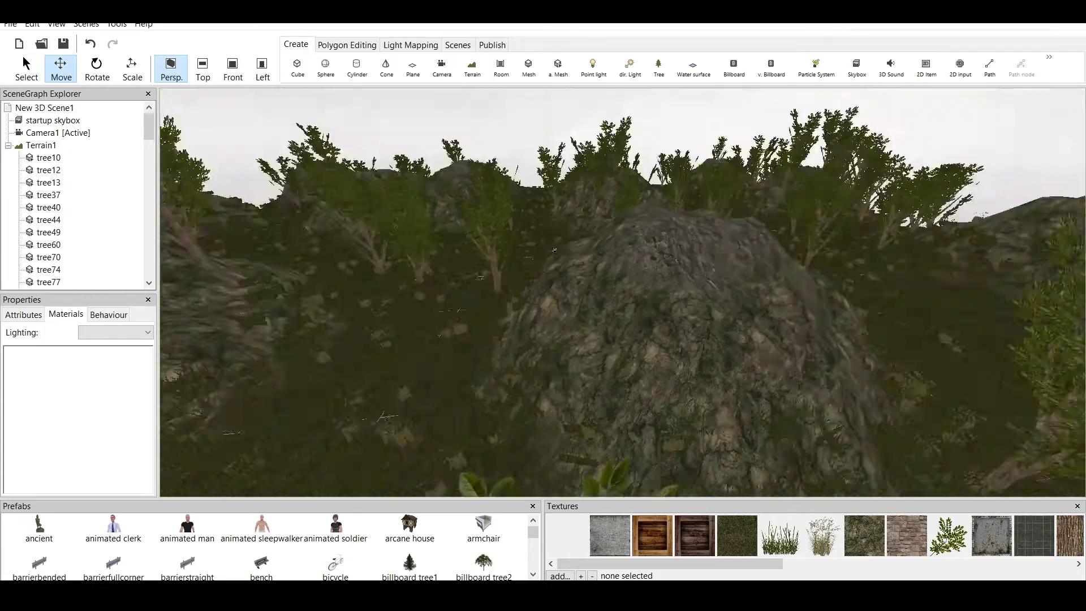
{"action": "middle_click_drag", "start_coordinate": [555, 249], "coordinate": [459, 369]}
{"action": "scroll", "coordinate": [532, 283], "scroll_direction": "up", "scroll_amount": 4}
{"action": "scroll", "coordinate": [460, 369], "scroll_direction": "up", "scroll_amount": 4}
{"action": "right_click_drag", "start_coordinate": [459, 369], "coordinate": [463, 357]}
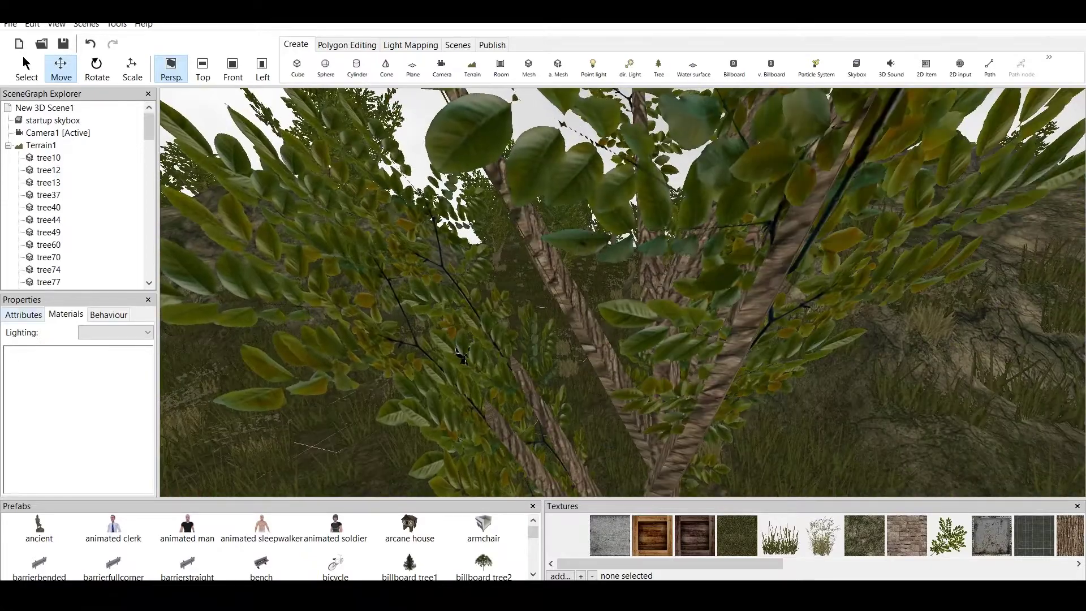
{"action": "left_click", "coordinate": [464, 356]}
{"action": "left_click", "coordinate": [115, 334]}
{"action": "left_click", "coordinate": [102, 345]}
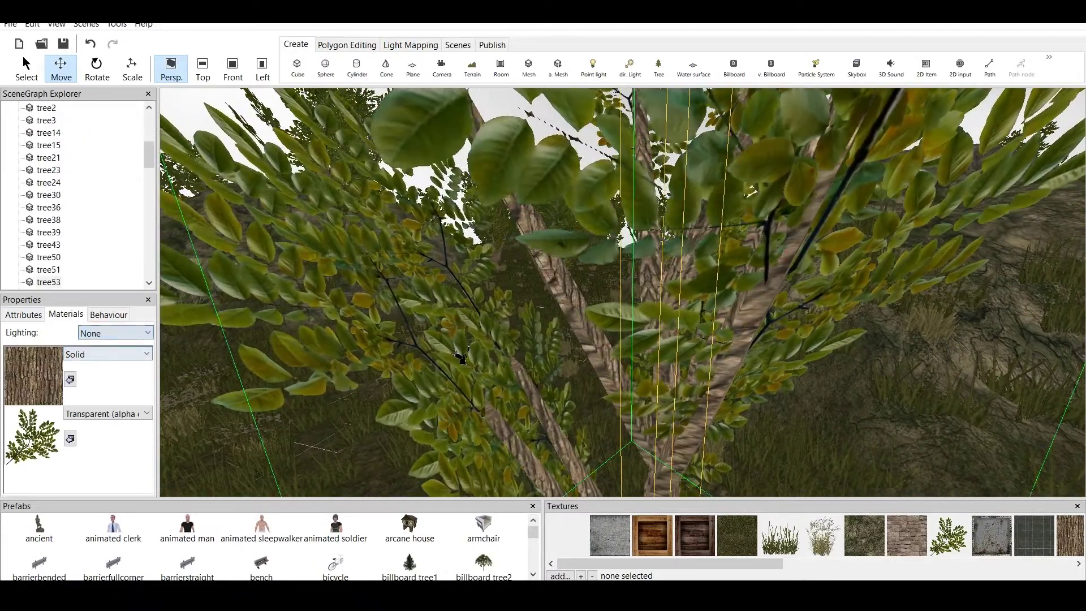
Switch the selected tree's material lighting to Dynamic and back to None to compare the two.
{"action": "scroll", "coordinate": [532, 329], "scroll_direction": "down", "scroll_amount": 5}
{"action": "middle_click_drag", "start_coordinate": [532, 330], "coordinate": [436, 299]}
{"action": "right_click_drag", "start_coordinate": [436, 298], "coordinate": [459, 292]}
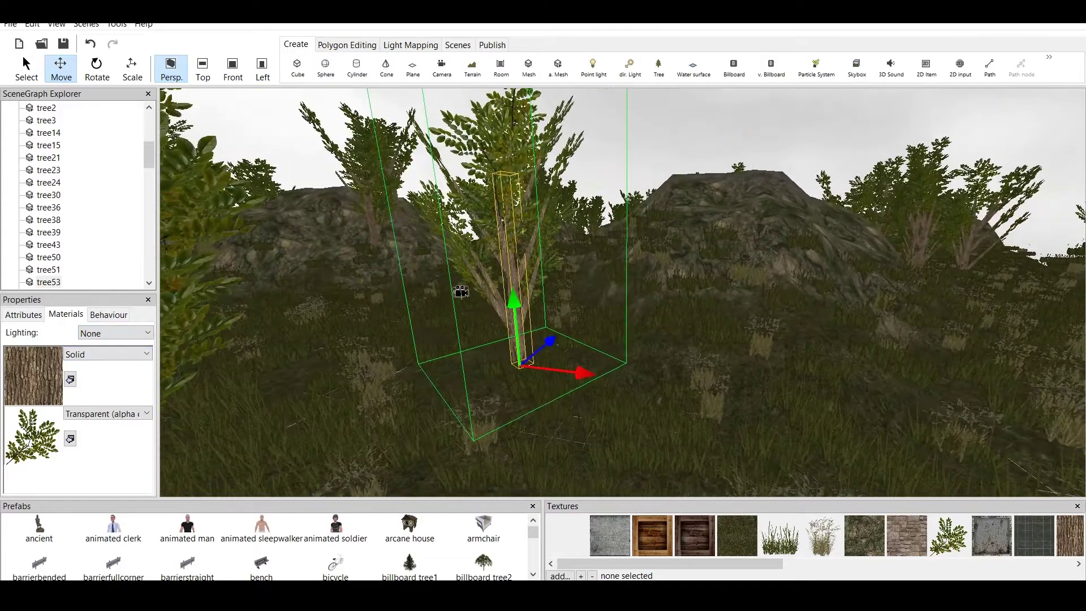
{"action": "key", "text": "alt+Down"}
{"action": "key", "text": "Down"}
{"action": "key", "text": "Return"}
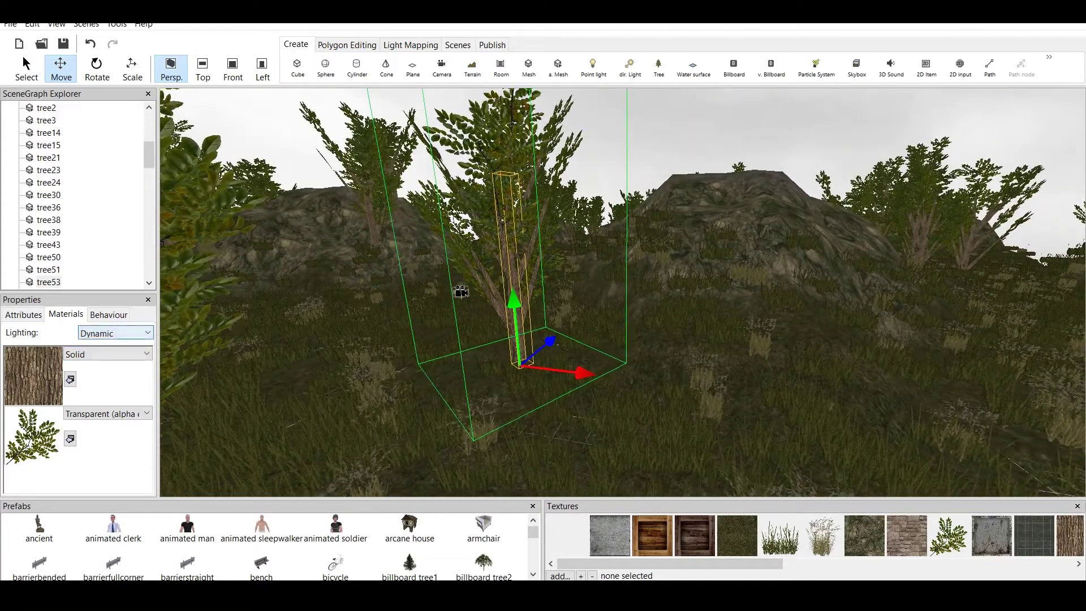
{"action": "left_click", "coordinate": [115, 333]}
{"action": "left_click", "coordinate": [102, 346]}
Select Terrain1 and toggle its material lighting between None and Dynamic twice for comparison, ending on Dynamic.
{"action": "left_click", "coordinate": [679, 396]}
{"action": "left_click", "coordinate": [461, 291]}
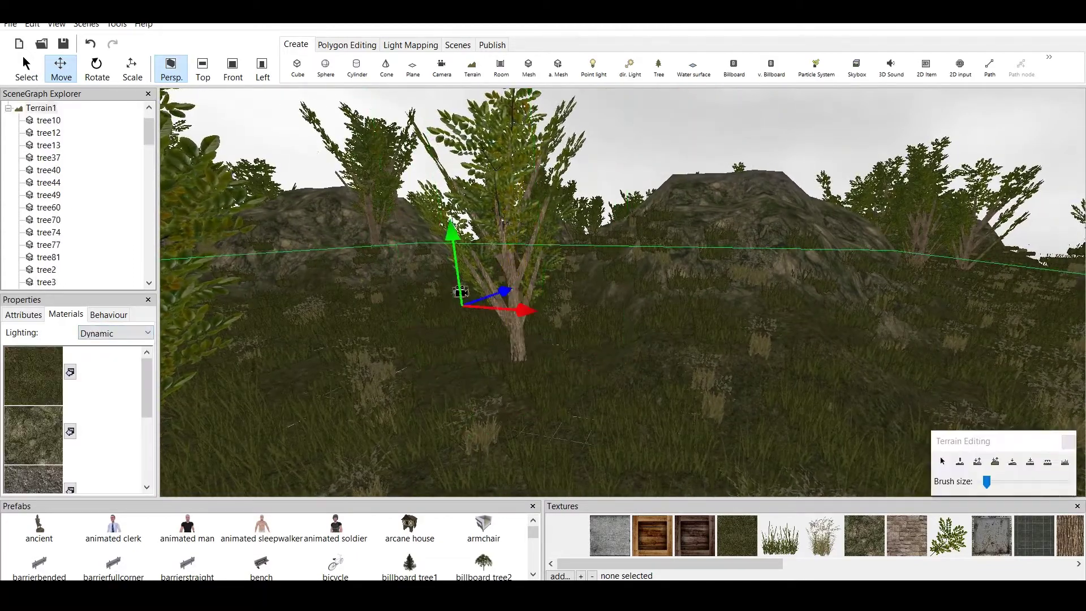
{"action": "key", "text": "alt+Down"}
{"action": "key", "text": "Up"}
{"action": "key", "text": "Return"}
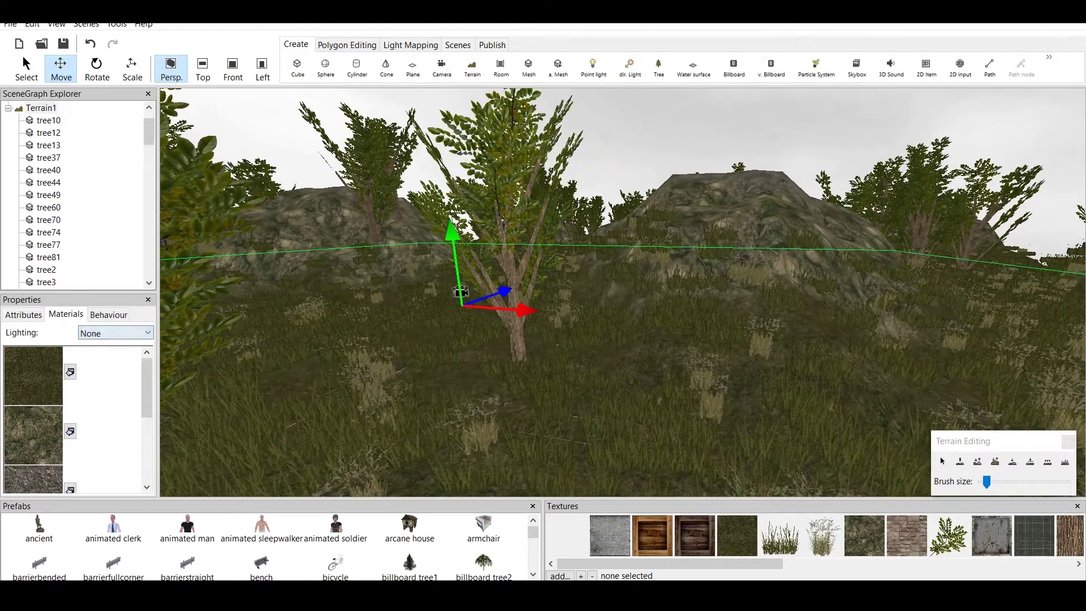
{"action": "key", "text": "alt+Down"}
{"action": "key", "text": "Down"}
{"action": "key", "text": "Return"}
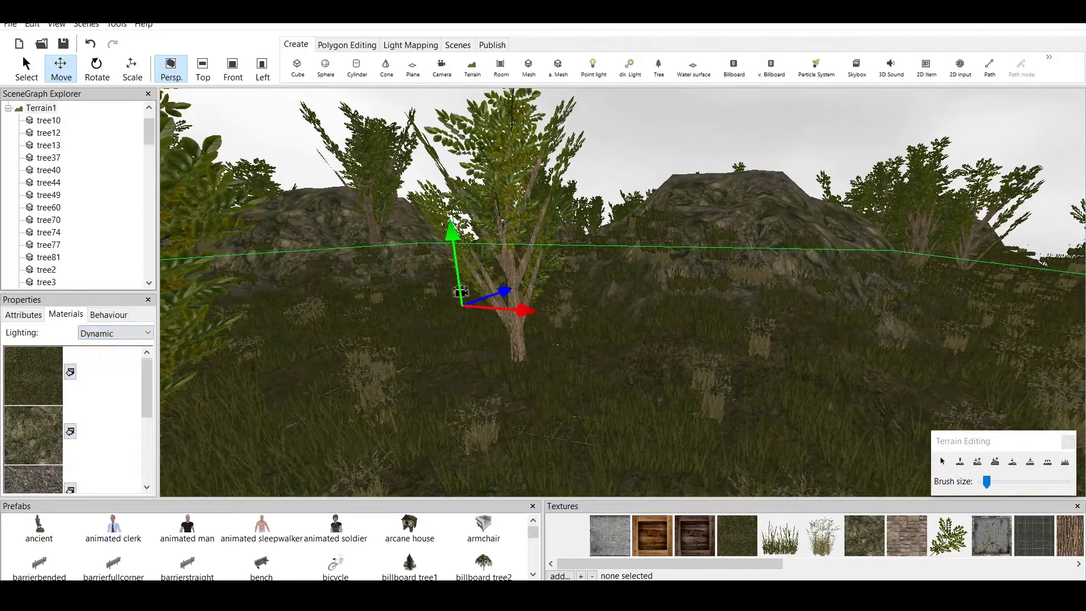
{"action": "key", "text": "alt+Down"}
{"action": "key", "text": "Up"}
{"action": "key", "text": "Return"}
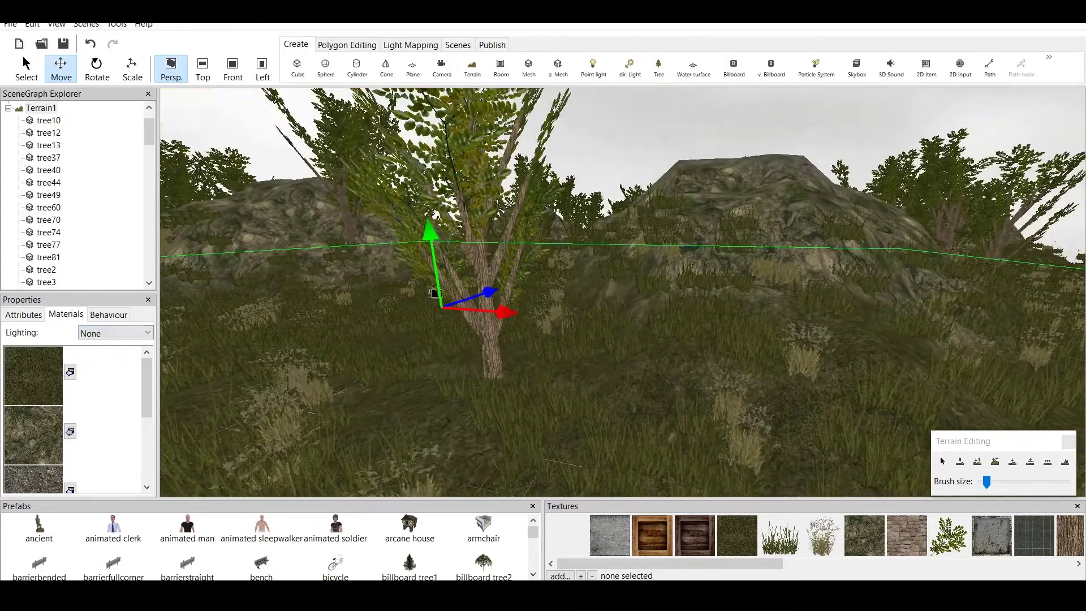
{"action": "key", "text": "alt+Down"}
{"action": "key", "text": "Down"}
{"action": "key", "text": "Return"}
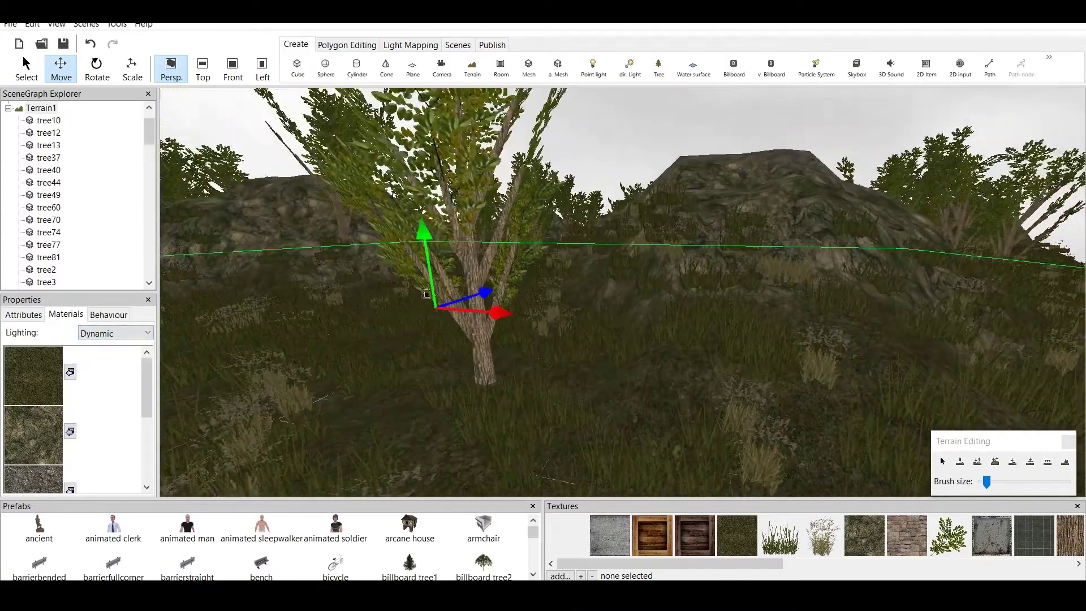
Set the scene's ambient light color to black (0,0,0).
{"action": "left_click", "coordinate": [8, 146]}
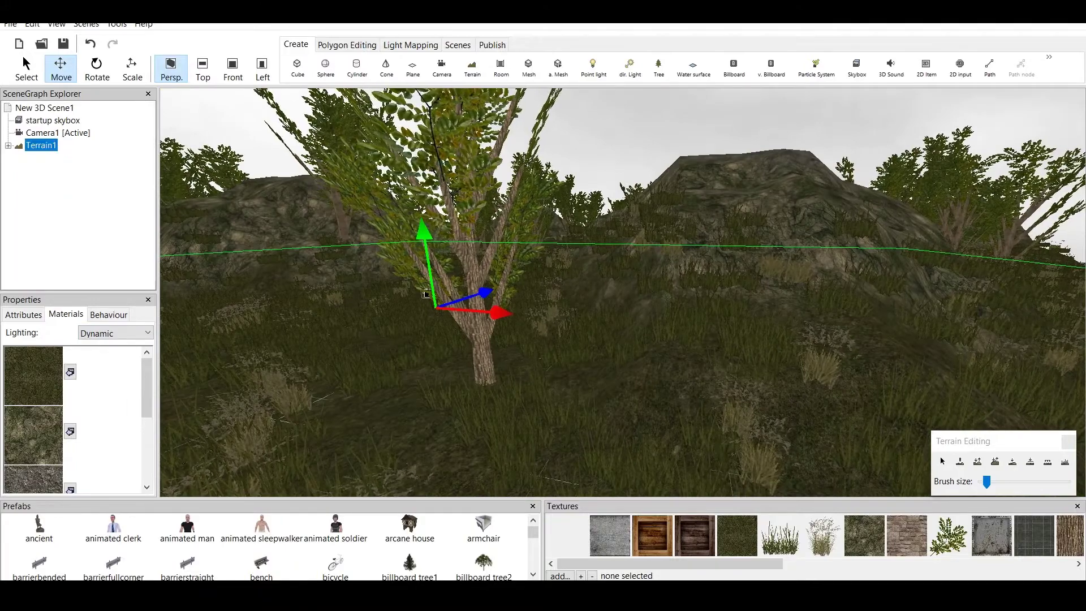
{"action": "left_click", "coordinate": [44, 108]}
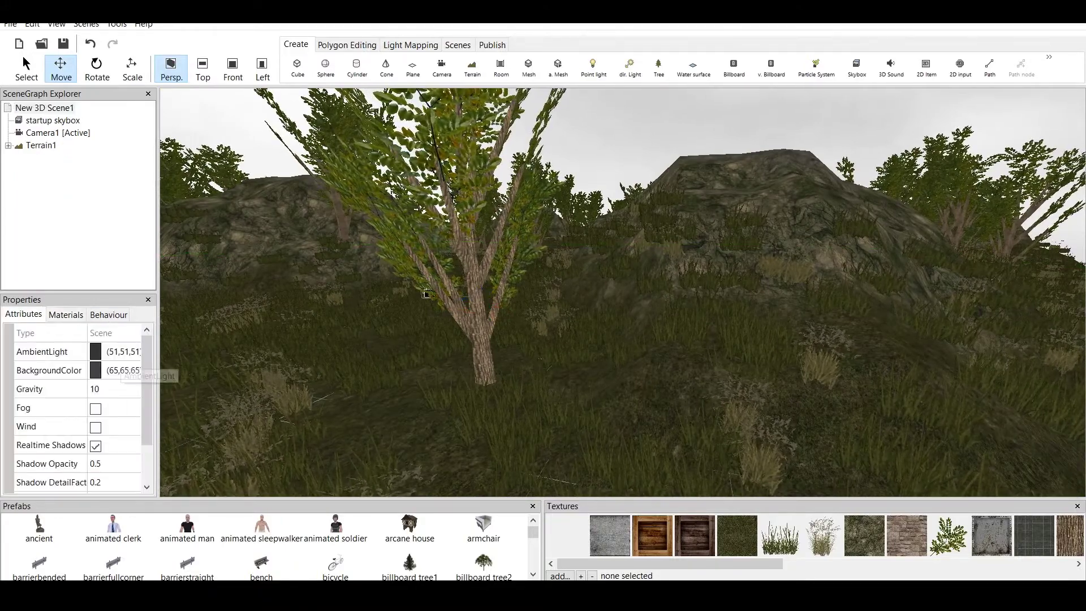
{"action": "left_click", "coordinate": [114, 352]}
{"action": "left_click", "coordinate": [131, 351]}
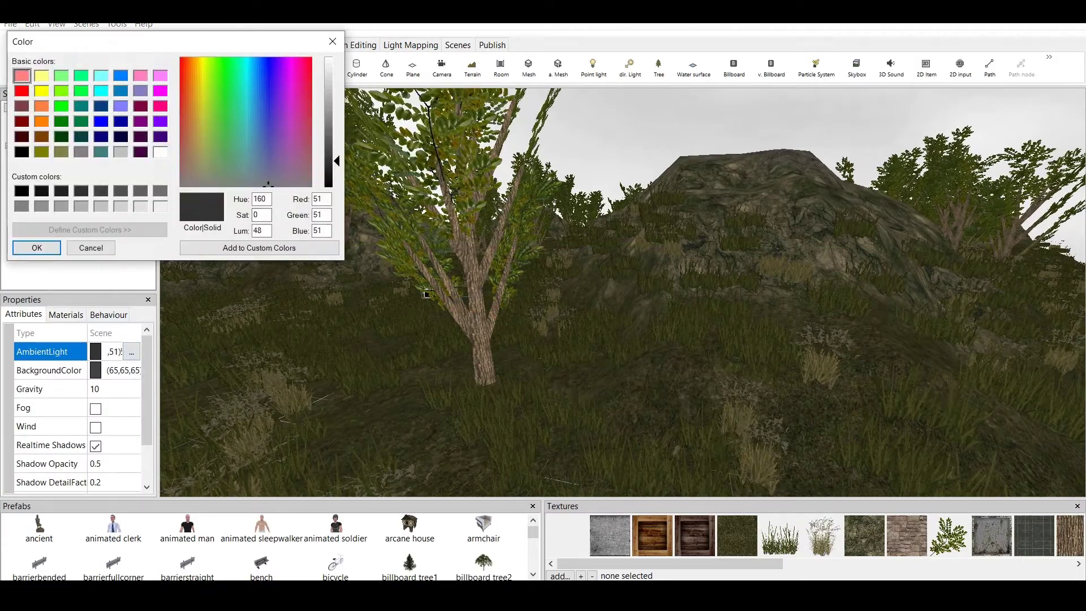
{"action": "left_click_drag", "start_coordinate": [336, 161], "coordinate": [336, 187]}
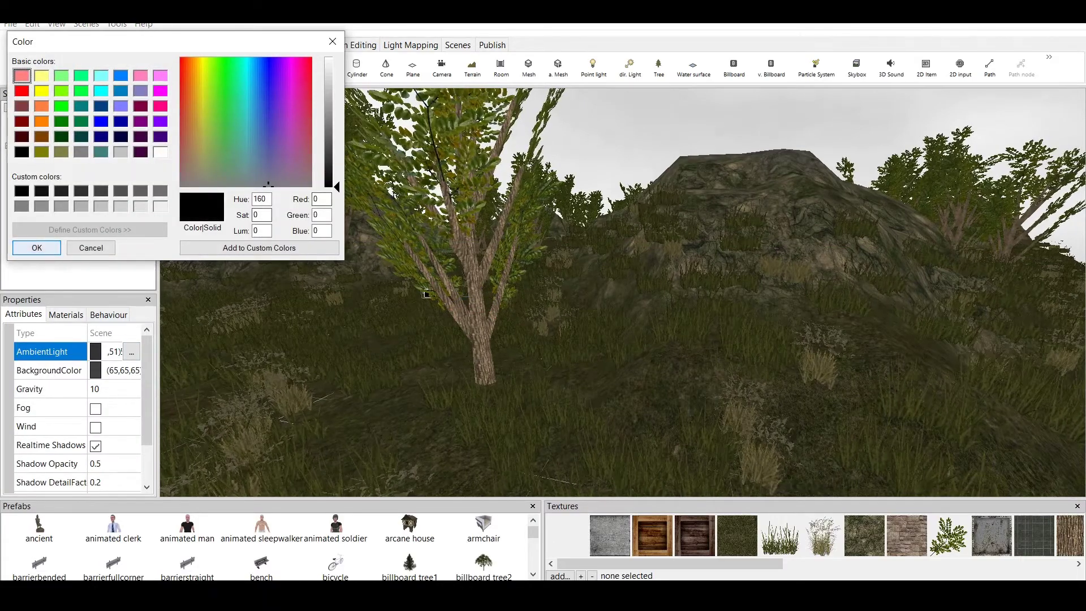
{"action": "left_click", "coordinate": [36, 248]}
{"action": "left_click", "coordinate": [111, 371]}
{"action": "left_click", "coordinate": [131, 370]}
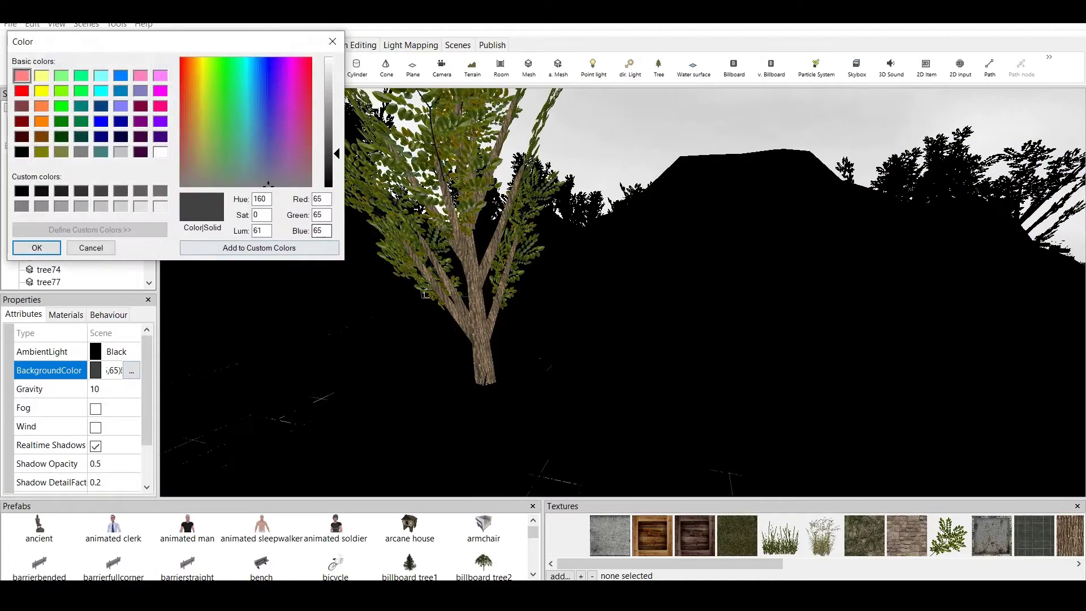
{"action": "key", "text": "Return"}
Set the material lighting of the still-lit tree tree53 to Dynamic.
{"action": "left_click", "coordinate": [482, 357]}
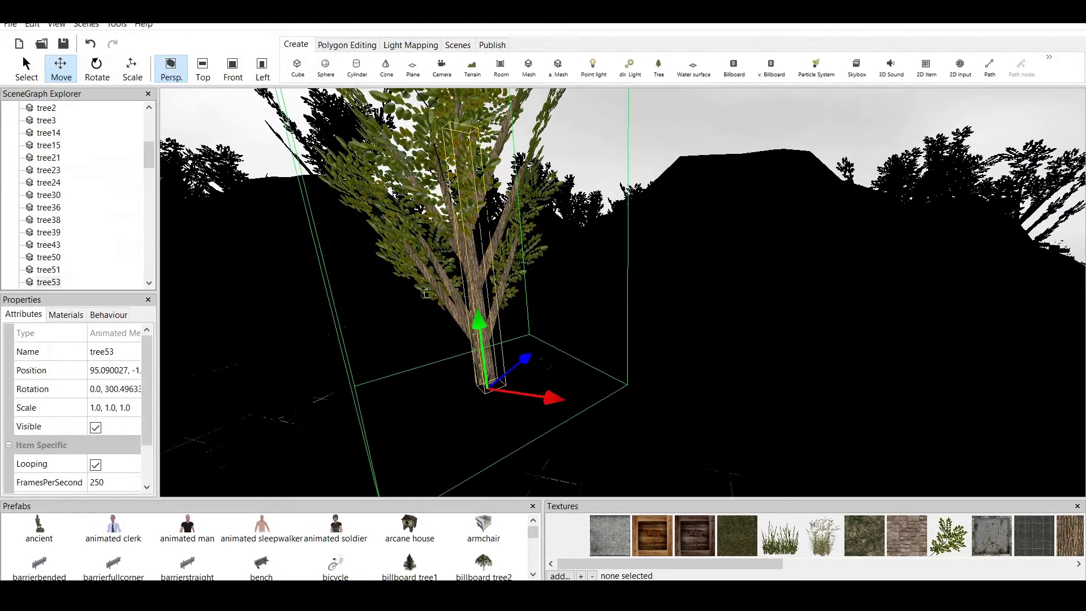
{"action": "left_click", "coordinate": [108, 314]}
{"action": "left_click", "coordinate": [65, 314]}
{"action": "left_click", "coordinate": [115, 333]}
{"action": "left_click", "coordinate": [97, 358]}
{"action": "scroll", "coordinate": [623, 293], "scroll_direction": "down", "scroll_amount": 5}
{"action": "middle_click_drag", "start_coordinate": [623, 293], "coordinate": [658, 312]}
{"action": "scroll", "coordinate": [73, 194], "scroll_direction": "up", "scroll_amount": 5}
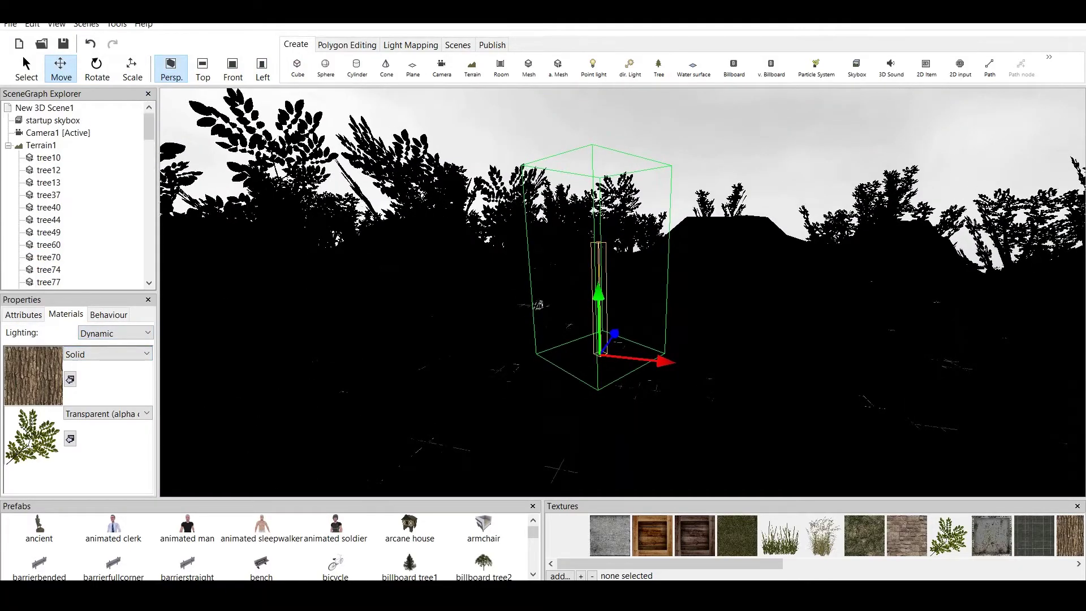
Delete the startup skybox from the scene.
{"action": "left_click", "coordinate": [53, 120]}
{"action": "right_click", "coordinate": [53, 124]}
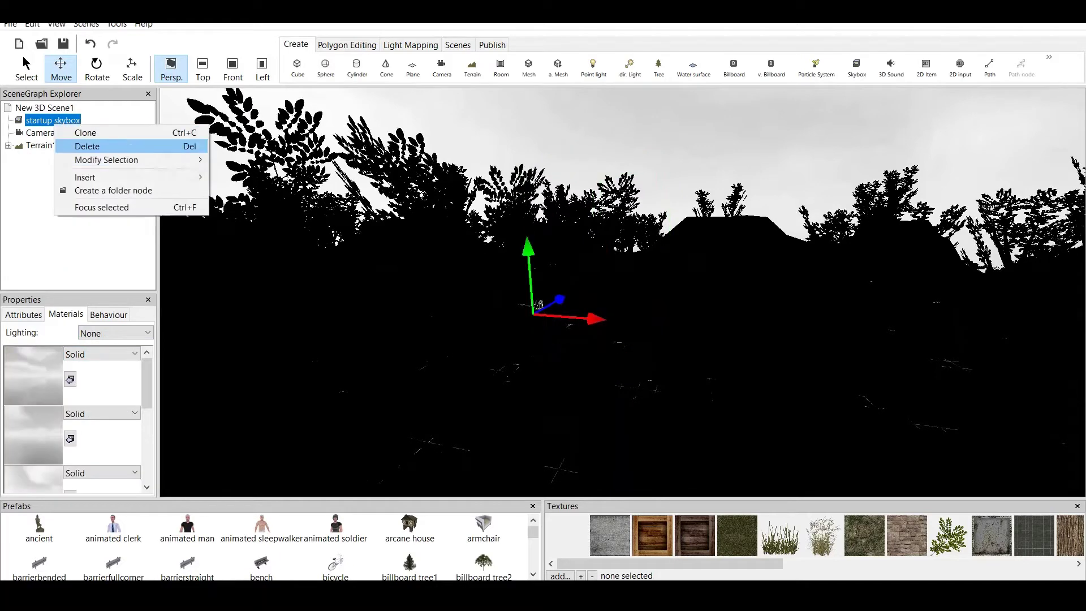
{"action": "left_click", "coordinate": [87, 146]}
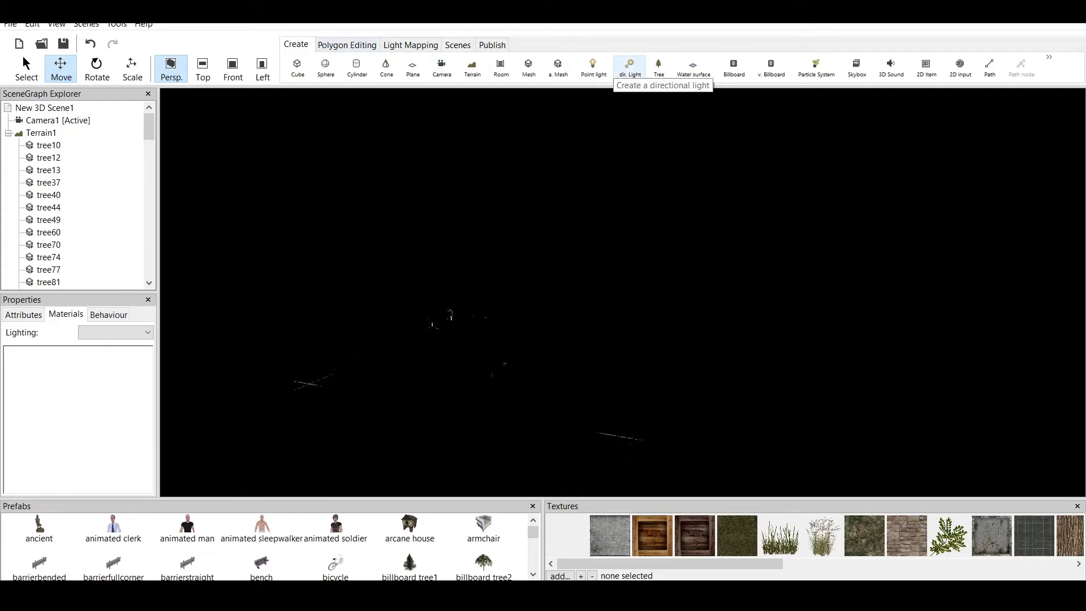
Create a directional light in the terrain scene and move it higher up among the trees.
{"action": "left_click", "coordinate": [629, 66]}
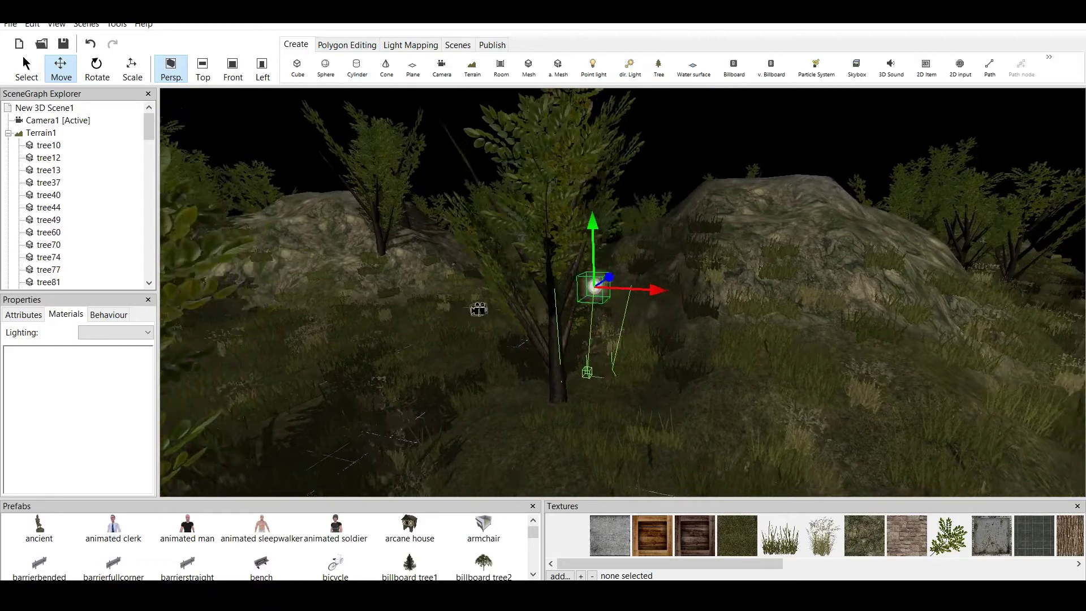
{"action": "key", "text": "Right"}
{"action": "left_click_drag", "start_coordinate": [564, 225], "coordinate": [559, 119]}
{"action": "left_click_drag", "start_coordinate": [584, 199], "coordinate": [226, 106]}
{"action": "middle_click_drag", "start_coordinate": [227, 106], "coordinate": [243, 89]}
{"action": "middle_click_drag", "start_coordinate": [272, 209], "coordinate": [495, 96]}
{"action": "scroll", "coordinate": [495, 96], "scroll_direction": "down", "scroll_amount": 1}
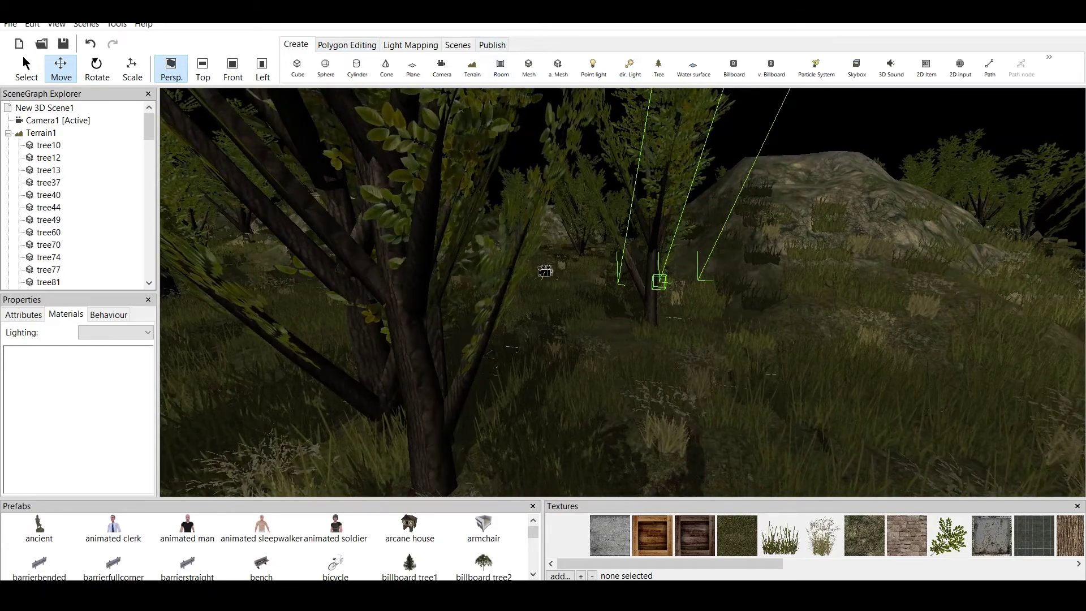
Test-run the scene as a Windows application, look around the terrain under the directional light, and close the test.
{"action": "left_click", "coordinate": [492, 45]}
{"action": "left_click", "coordinate": [434, 67]}
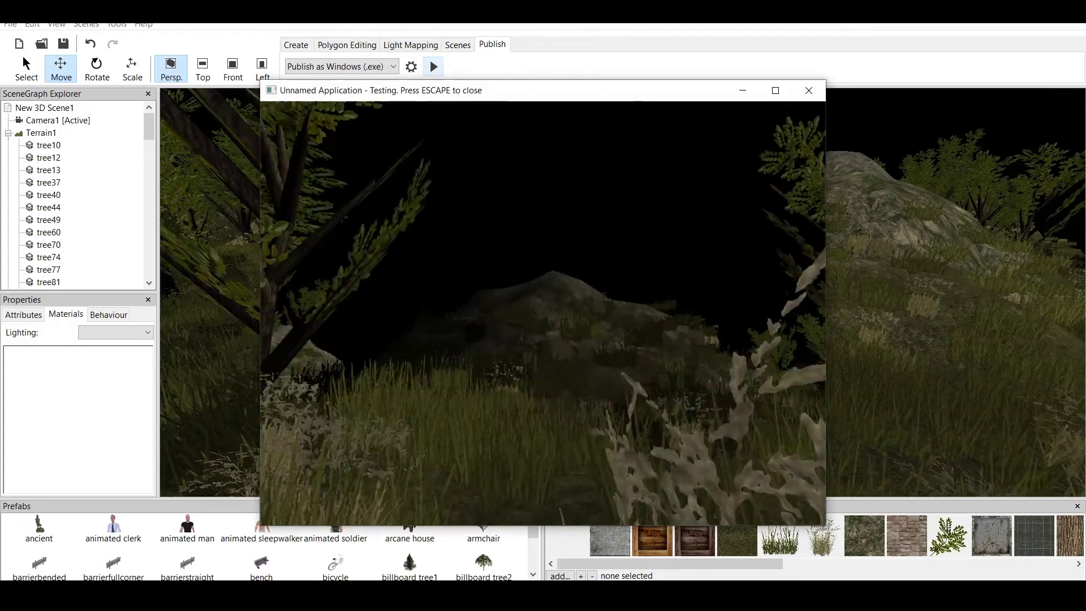
{"action": "key", "text": "Left"}
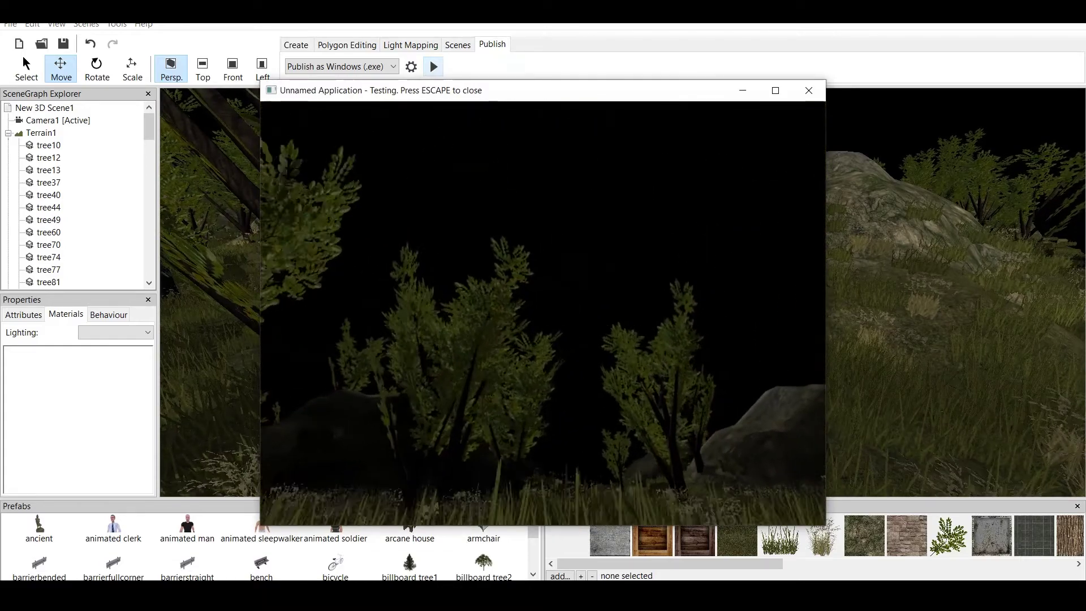
{"action": "key", "text": "Up"}
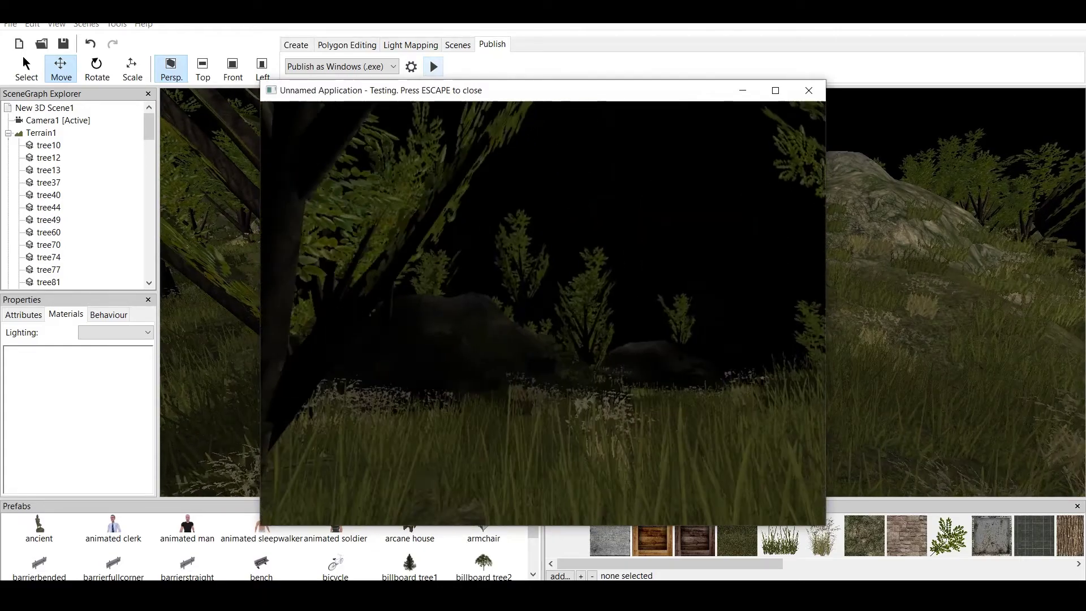
{"action": "key", "text": "Escape"}
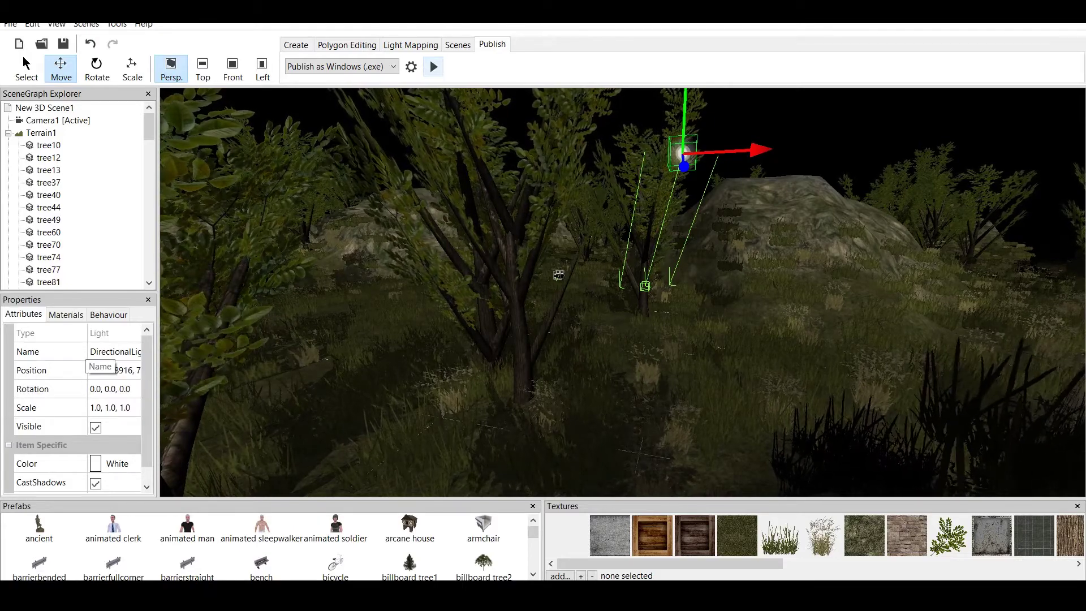
Switch the directional light's visibility off and on again to compare the scene with and without it.
{"action": "left_click", "coordinate": [114, 351]}
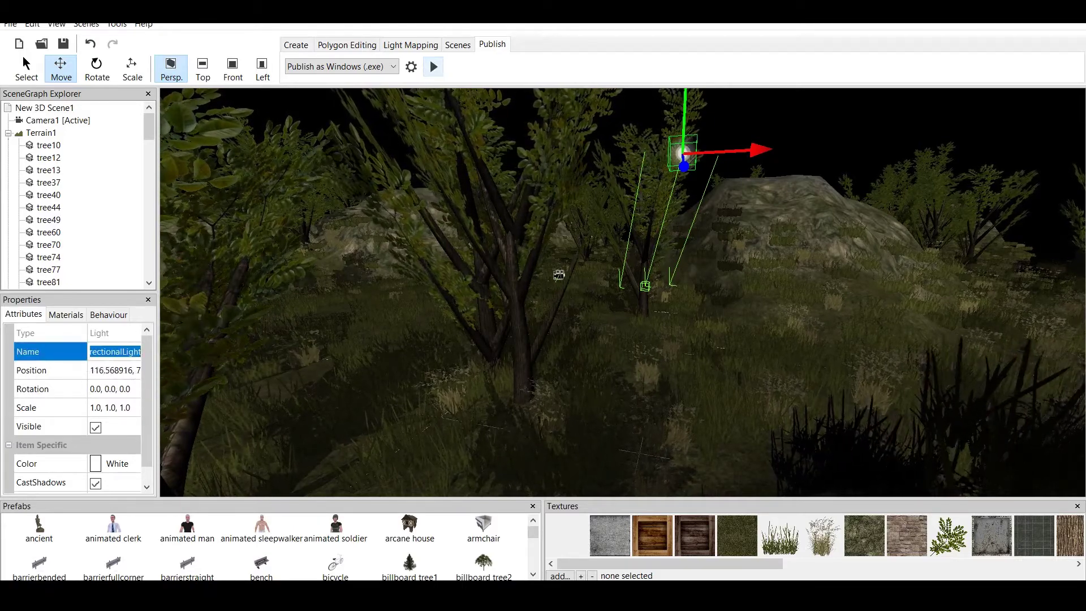
{"action": "key", "text": "Tab"}
{"action": "key", "text": "Tab"}
{"action": "key", "text": "Tab"}
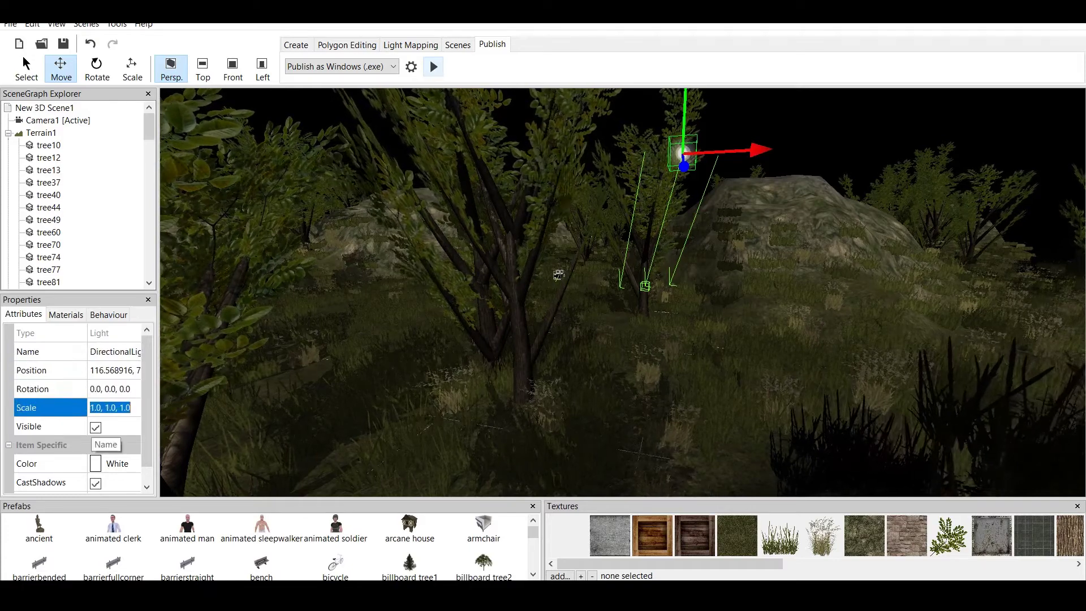
{"action": "left_click", "coordinate": [96, 427]}
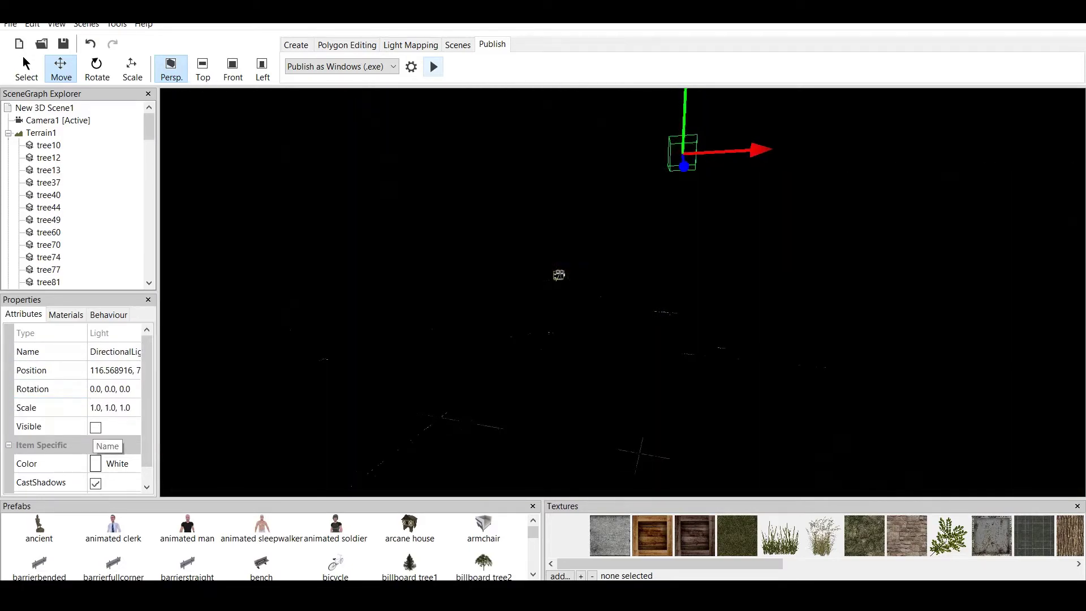
{"action": "left_click", "coordinate": [95, 427]}
Turn off shadow casting for the directional light and test-run the scene, walking across the terrain before closing it.
{"action": "scroll", "coordinate": [95, 427], "scroll_direction": "down", "scroll_amount": 1}
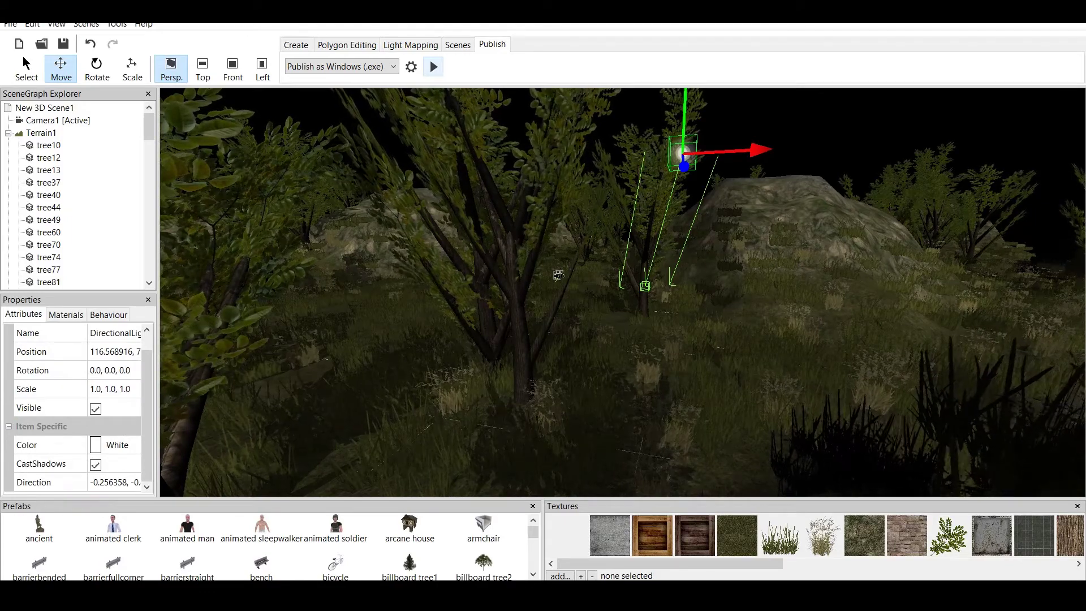
{"action": "scroll", "coordinate": [623, 292], "scroll_direction": "down", "scroll_amount": 1}
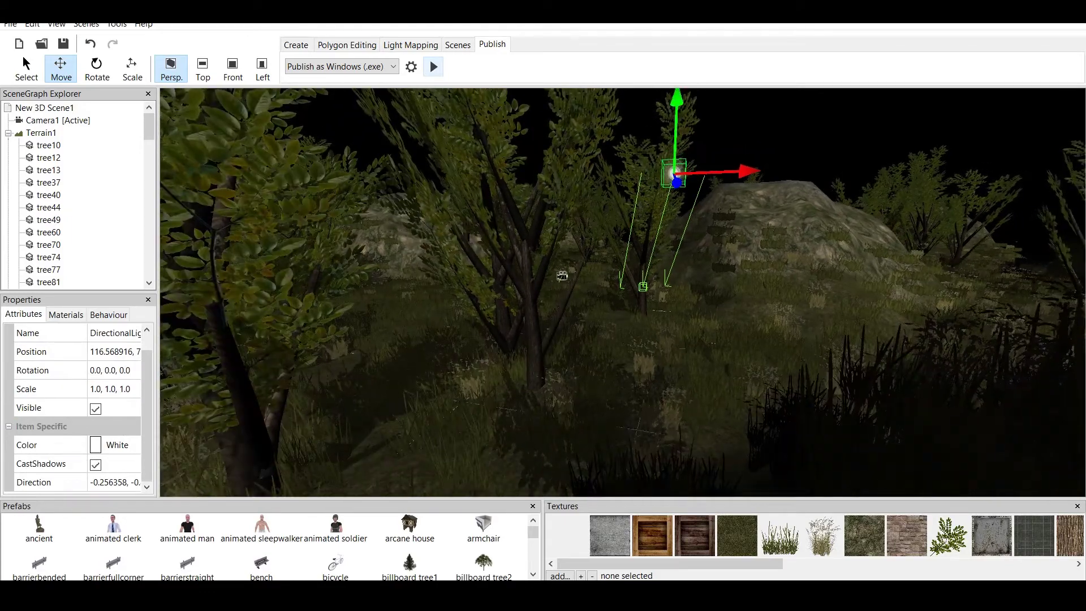
{"action": "middle_click_drag", "start_coordinate": [622, 292], "coordinate": [681, 275]}
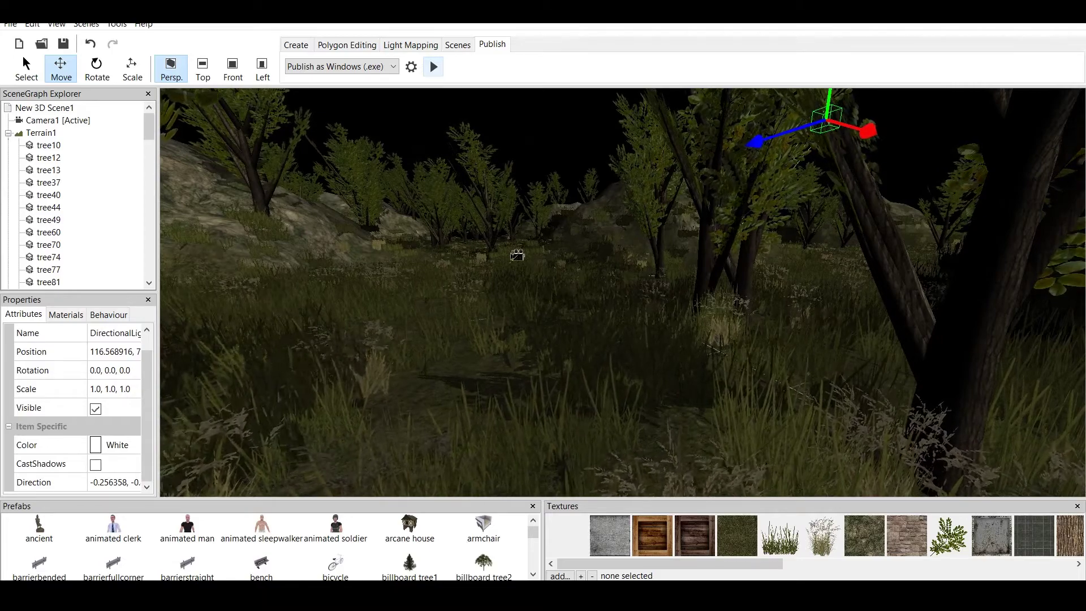
{"action": "left_click", "coordinate": [431, 63]}
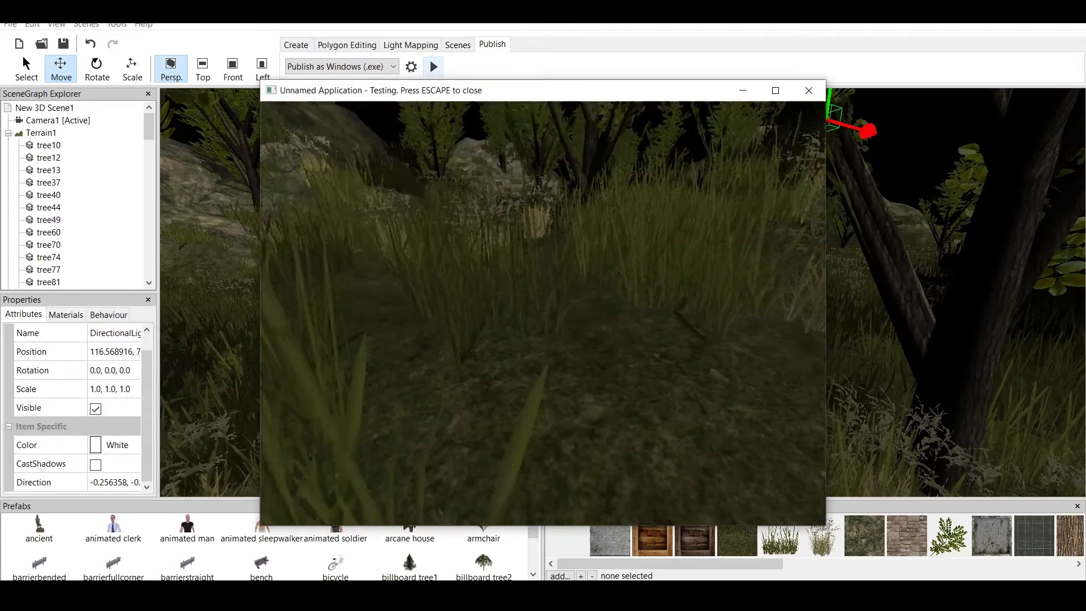
{"action": "key", "text": "w"}
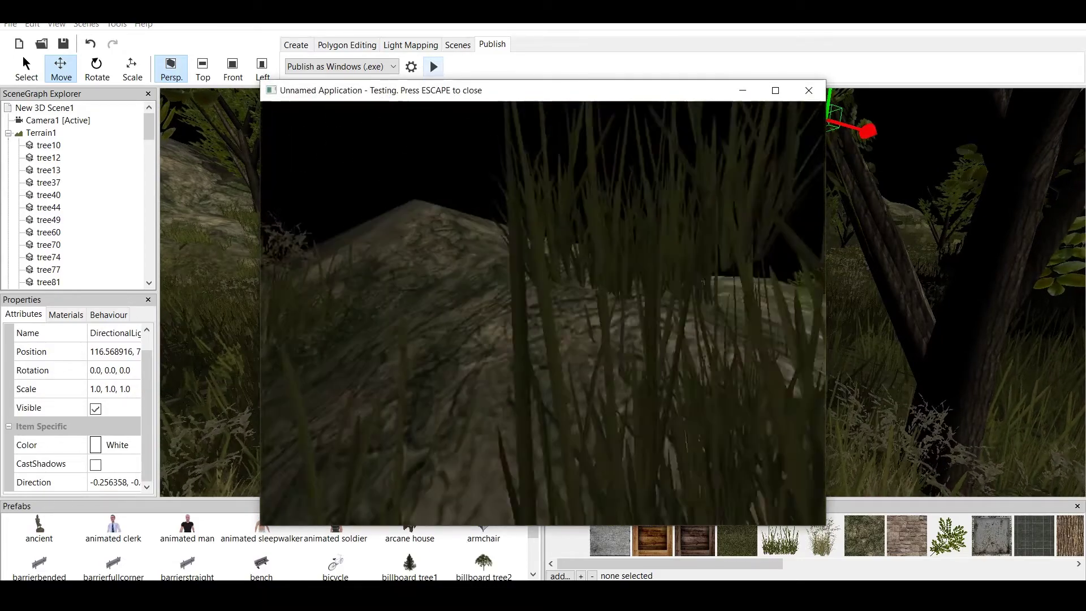
{"action": "key", "text": "w"}
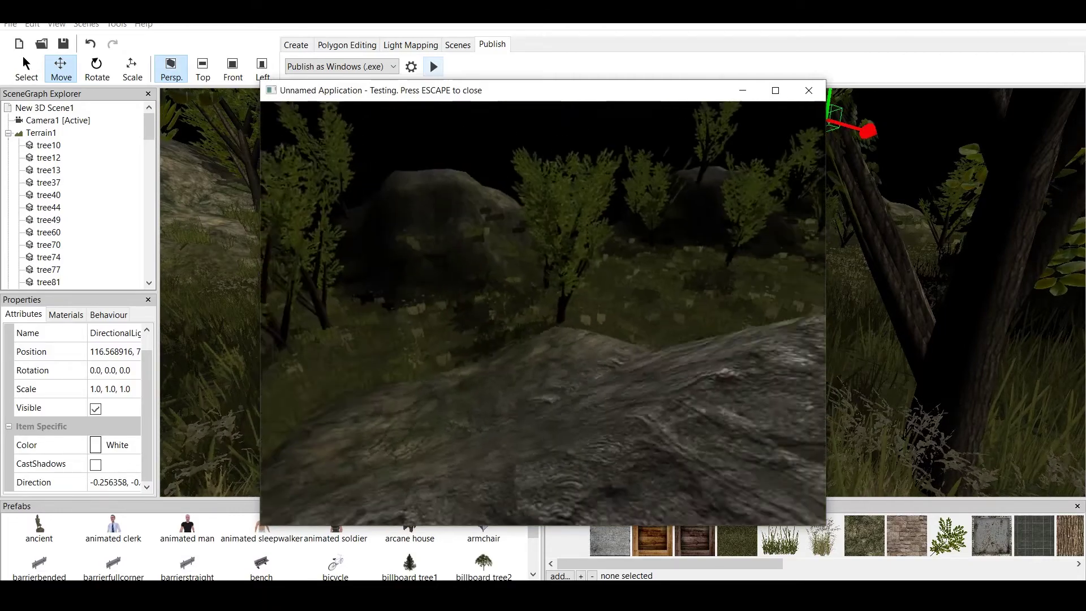
{"action": "key", "text": "w"}
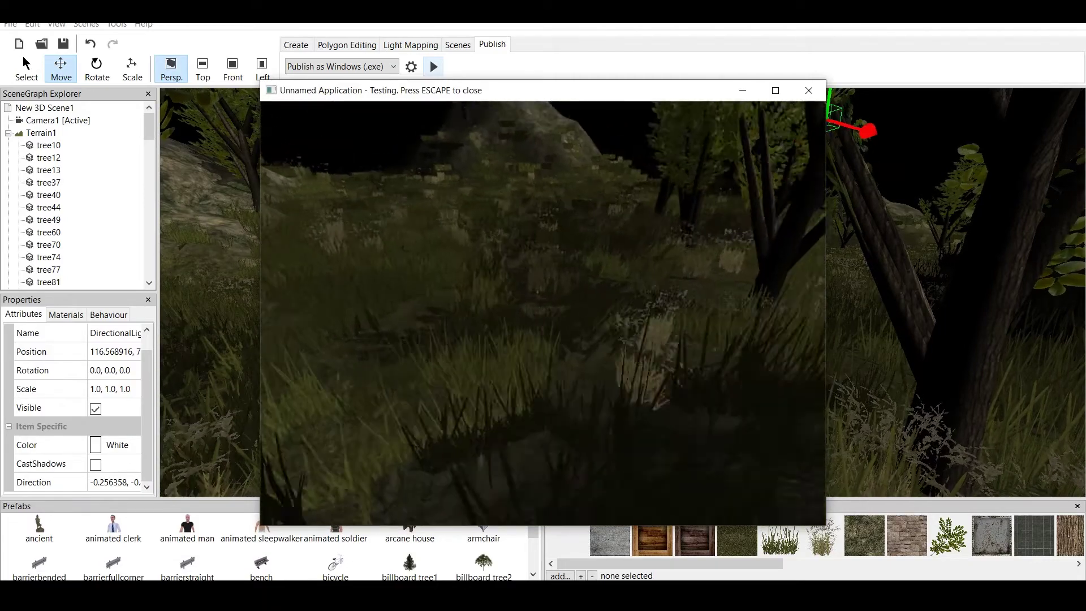
{"action": "key", "text": "Up"}
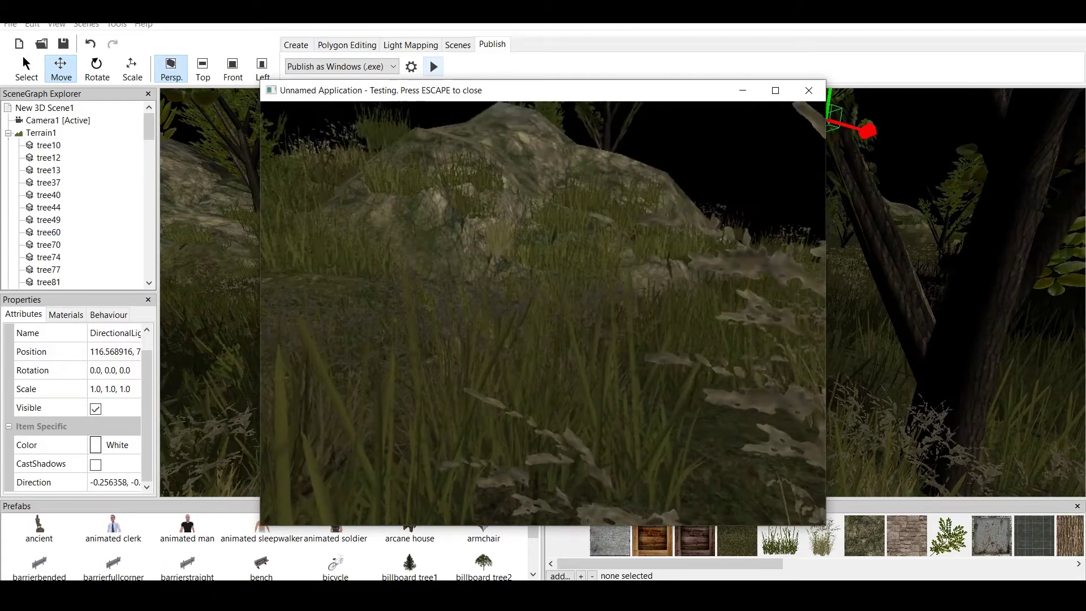
{"action": "key", "text": "Escape"}
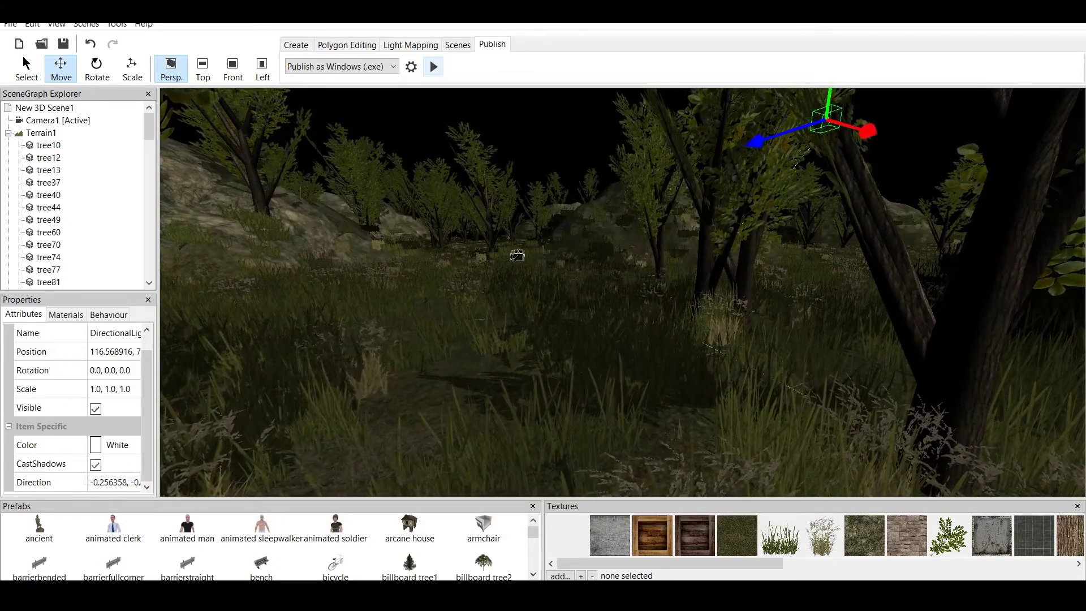
Set the directional light's color to Aqua (0,255,255) and briefly test-run the scene.
{"action": "left_click", "coordinate": [117, 445]}
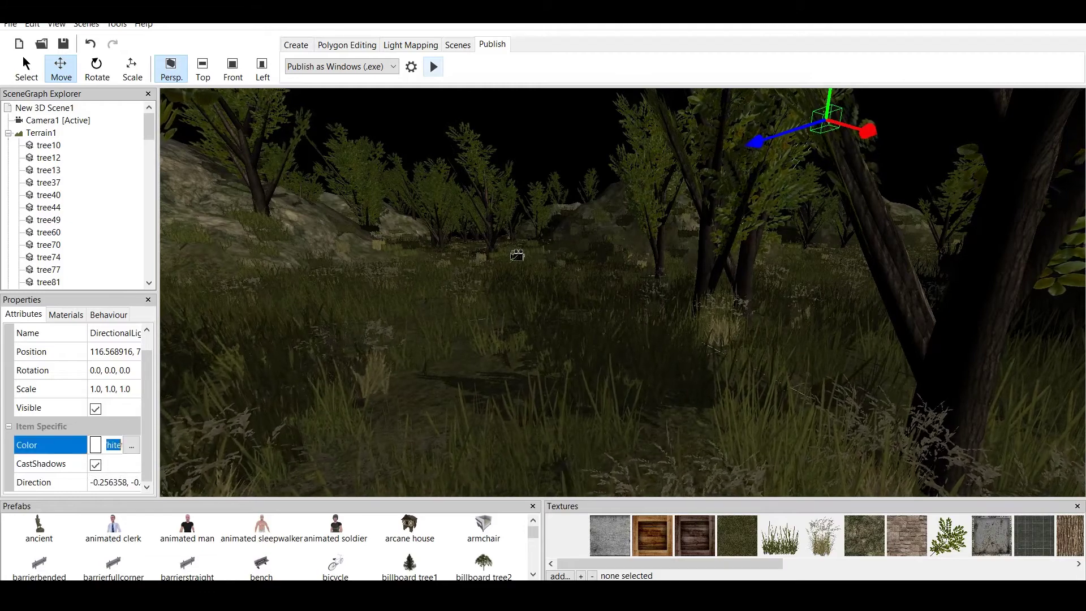
{"action": "left_click", "coordinate": [132, 444]}
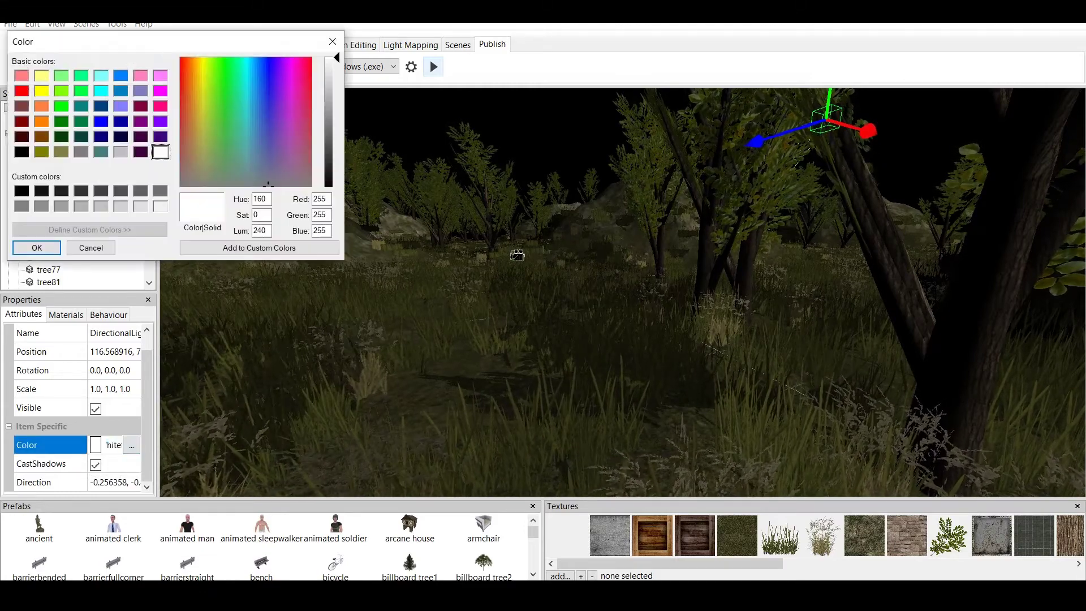
{"action": "key", "text": "Up"}
{"action": "key", "text": "Up"}
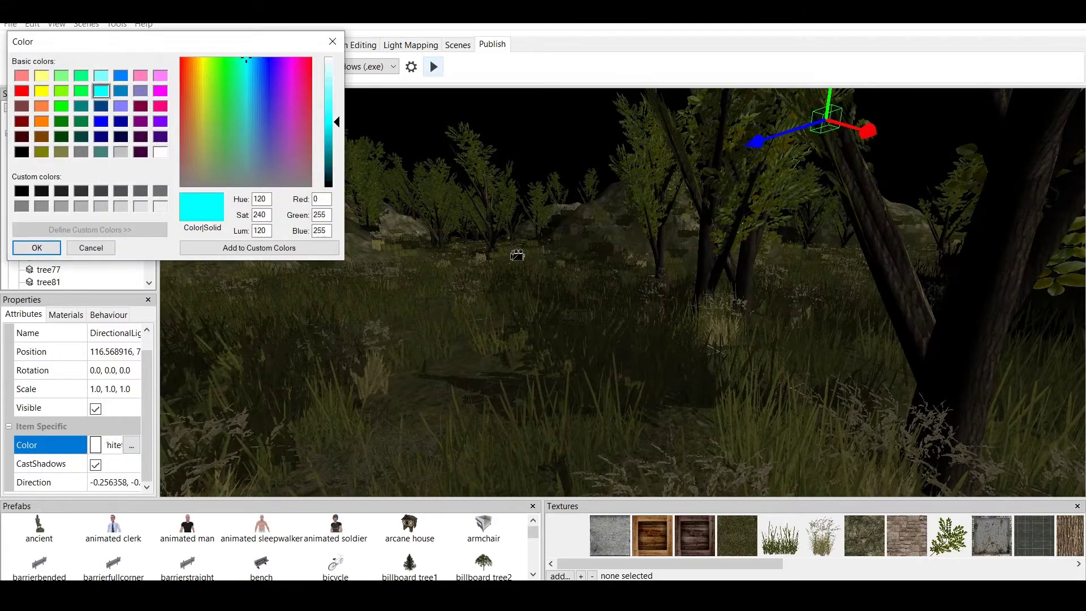
{"action": "key", "text": "Left"}
{"action": "key", "text": "Right"}
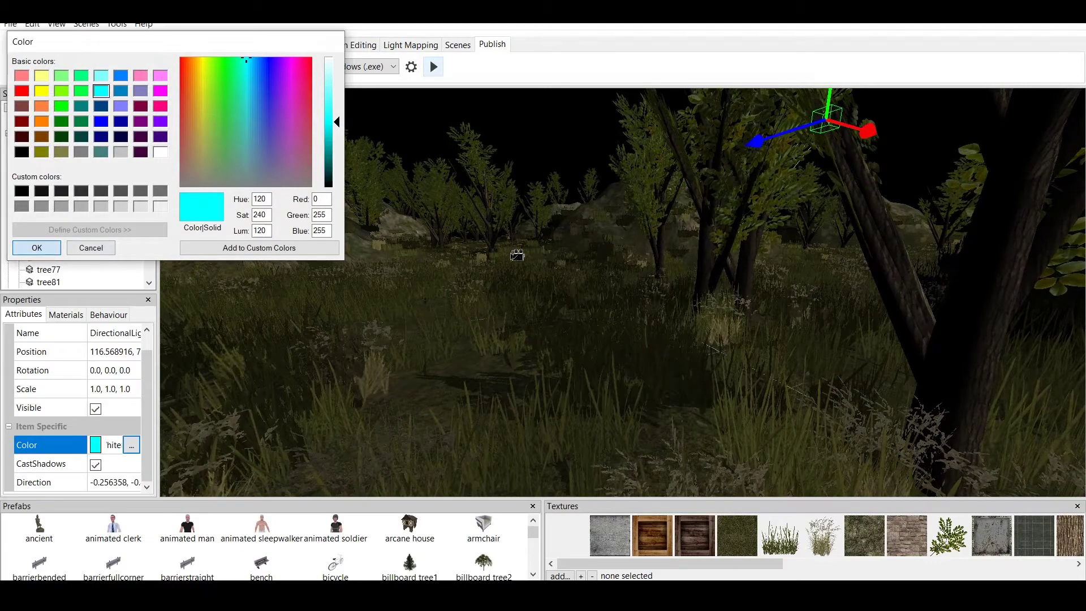
{"action": "key", "text": "Return"}
{"action": "left_click", "coordinate": [434, 67]}
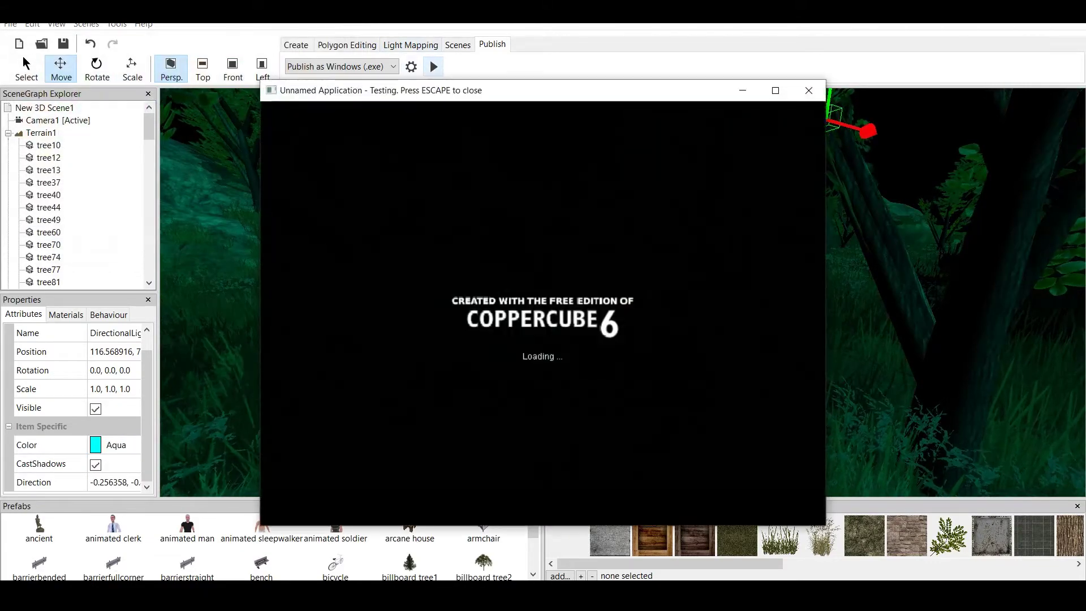
{"action": "key", "text": "Escape"}
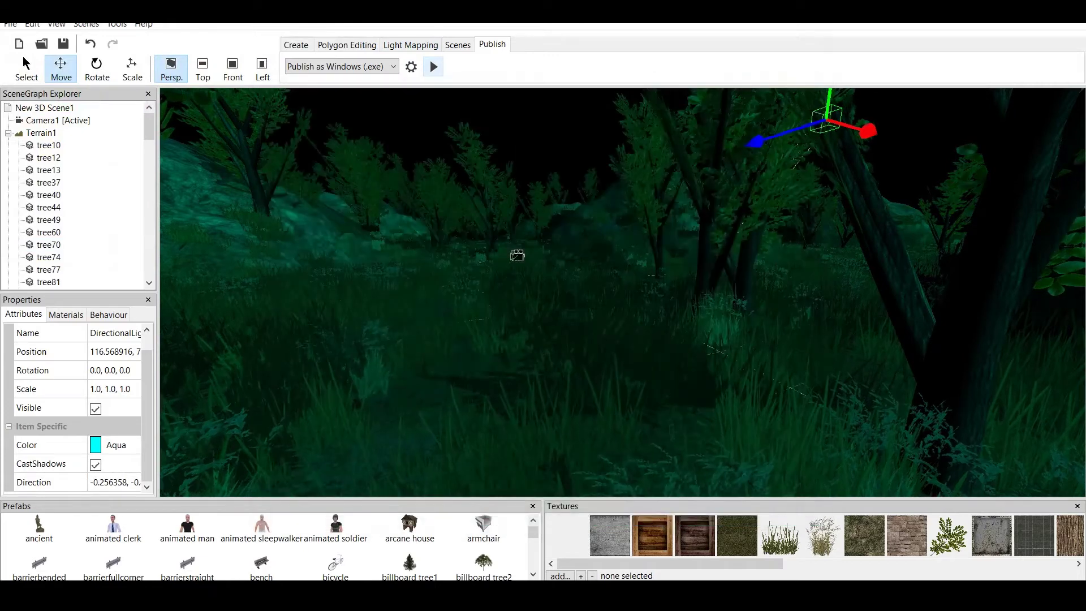
Change the directional light's color to green (0,255,64) and test-run the scene.
{"action": "left_click", "coordinate": [114, 444]}
{"action": "left_click", "coordinate": [131, 445]}
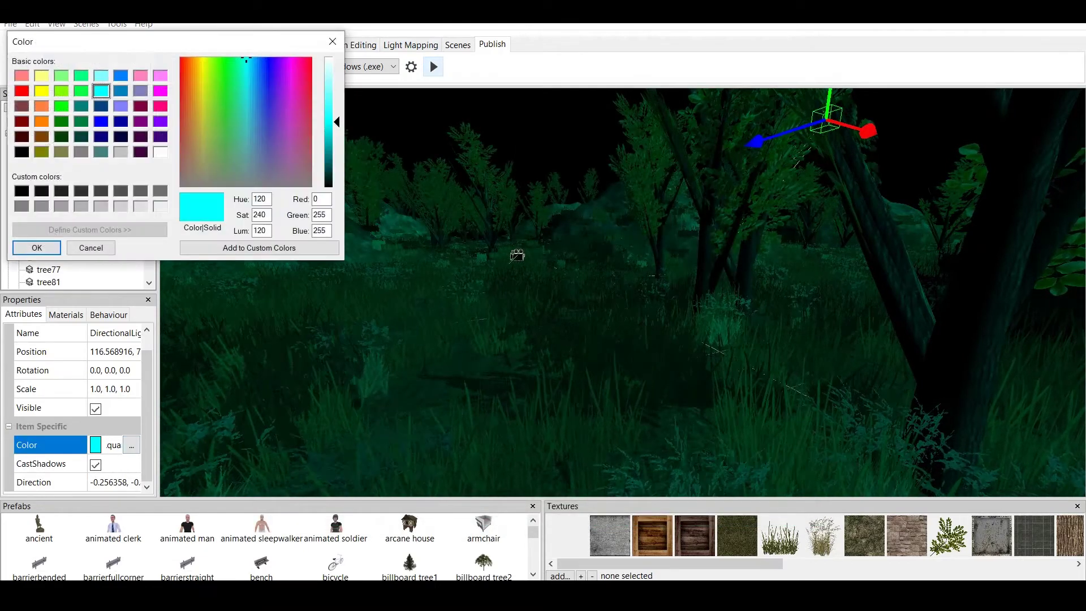
{"action": "left_click", "coordinate": [81, 91]}
{"action": "left_click", "coordinate": [36, 247]}
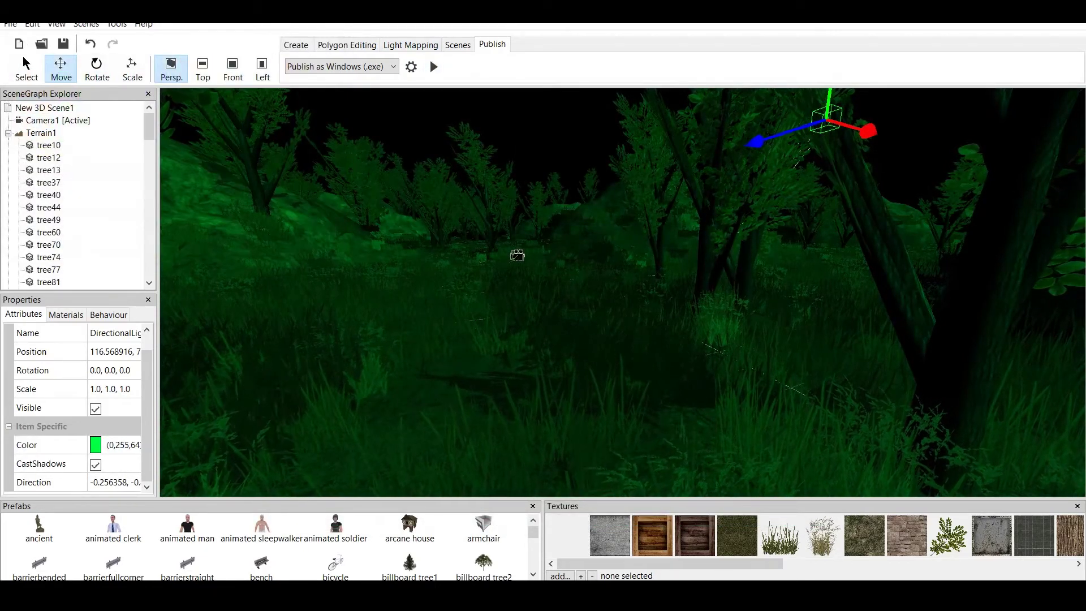
{"action": "left_click", "coordinate": [433, 66]}
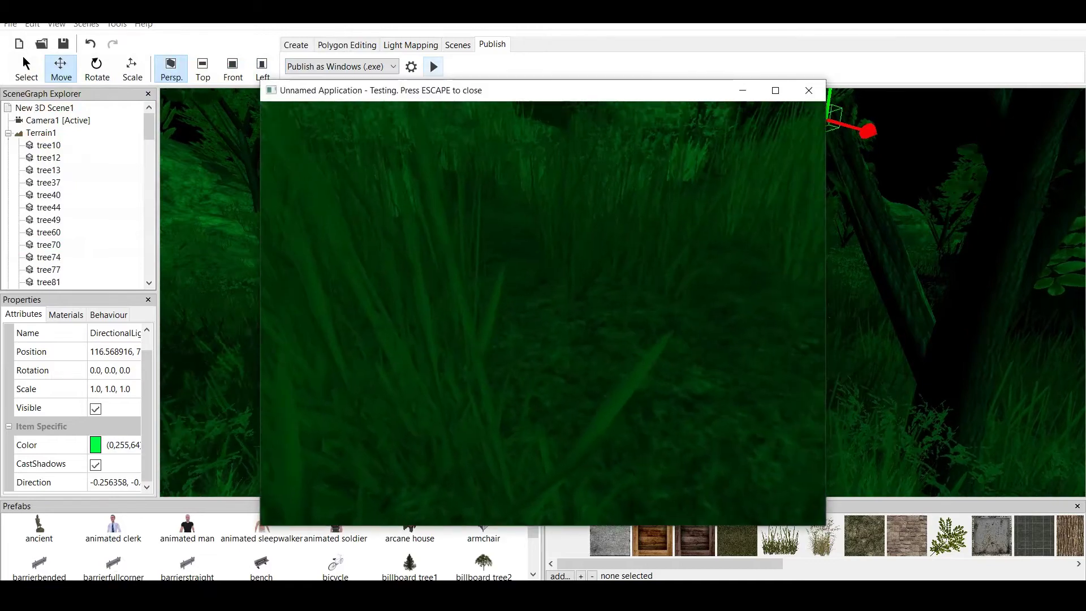
{"action": "key", "text": "Escape"}
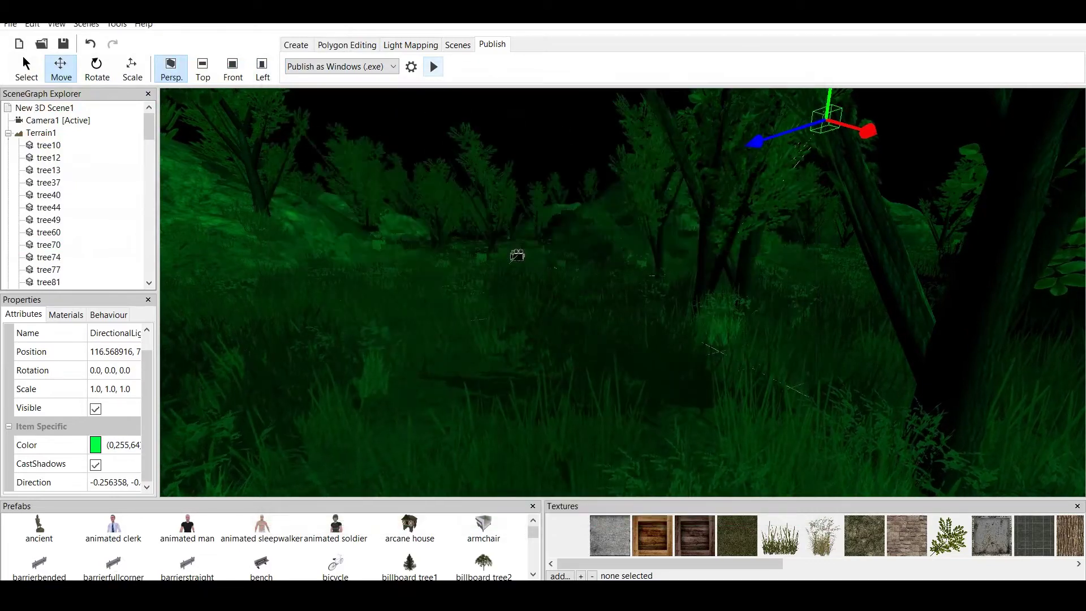
Set the directional light's color to Red (255,0,0), test-run the scene, and close the test.
{"action": "left_click", "coordinate": [113, 444]}
{"action": "left_click", "coordinate": [131, 445]}
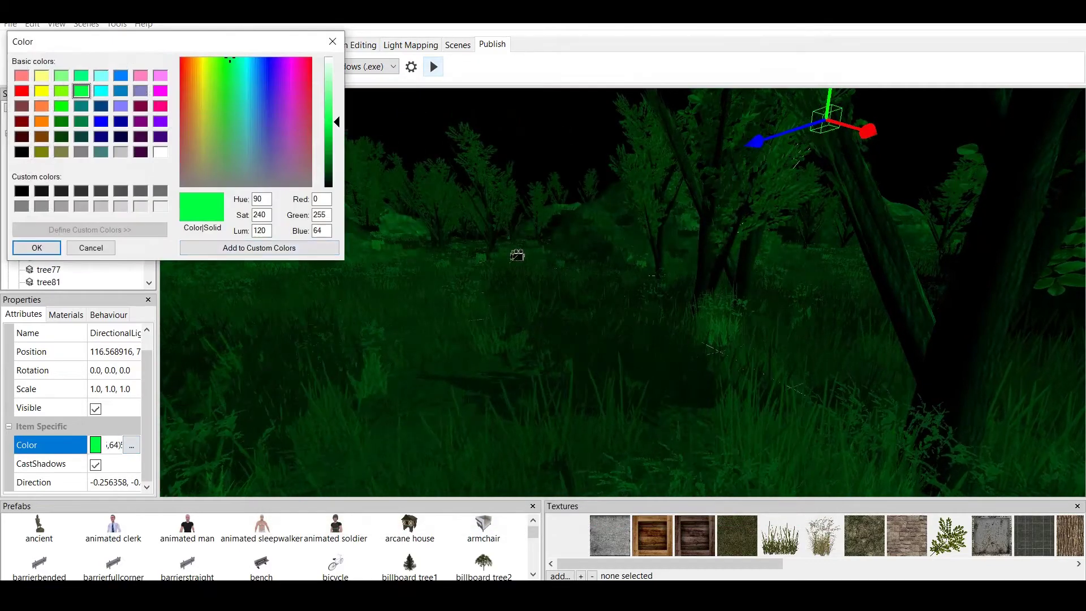
{"action": "left_click", "coordinate": [22, 90]}
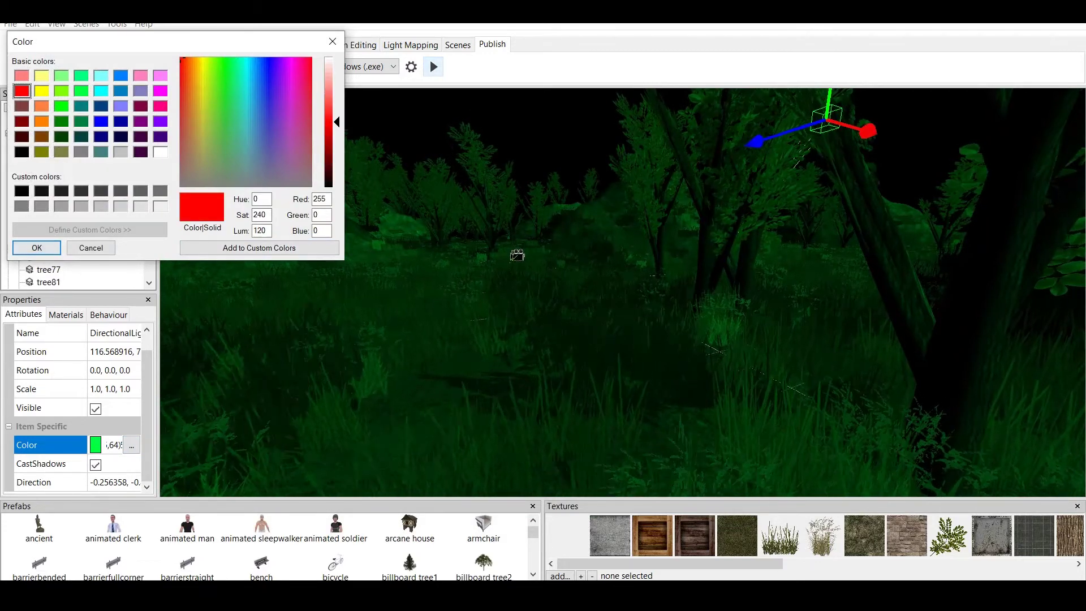
{"action": "key", "text": "Return"}
{"action": "left_click", "coordinate": [434, 66]}
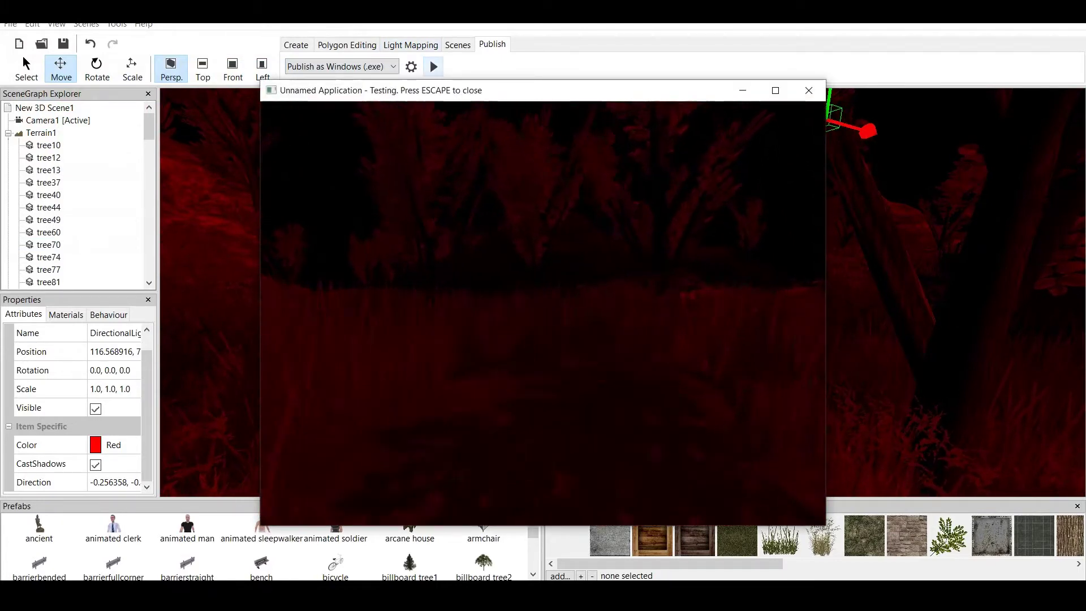
{"action": "key", "text": "Escape"}
{"action": "key", "text": "Escape"}
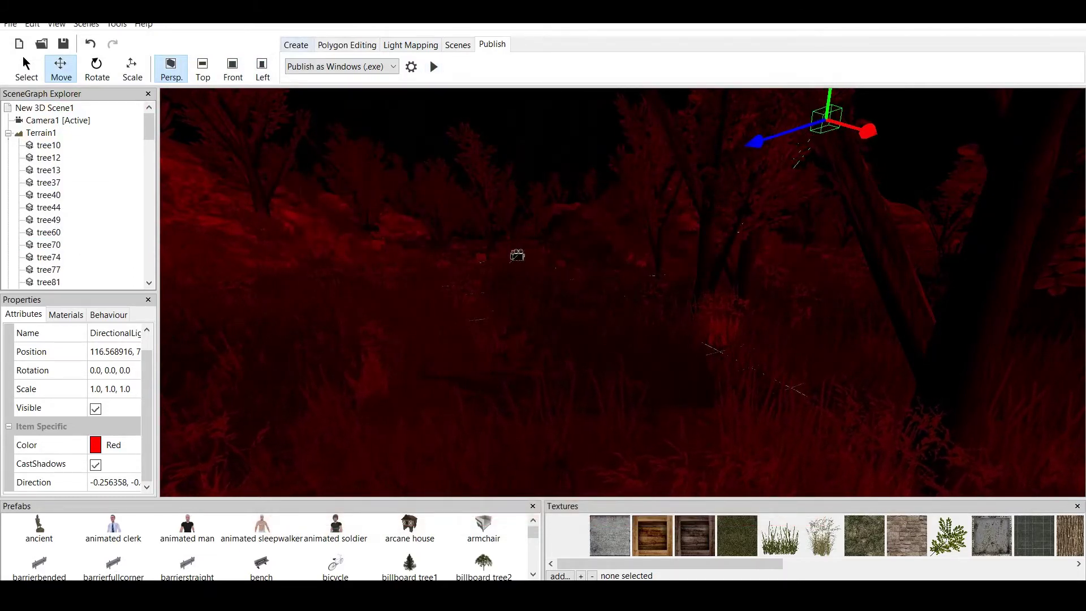
Bring back the object creation tools and collapse Terrain1's list of trees in the scene hierarchy.
{"action": "left_click", "coordinate": [296, 44]}
{"action": "left_click", "coordinate": [8, 133]}
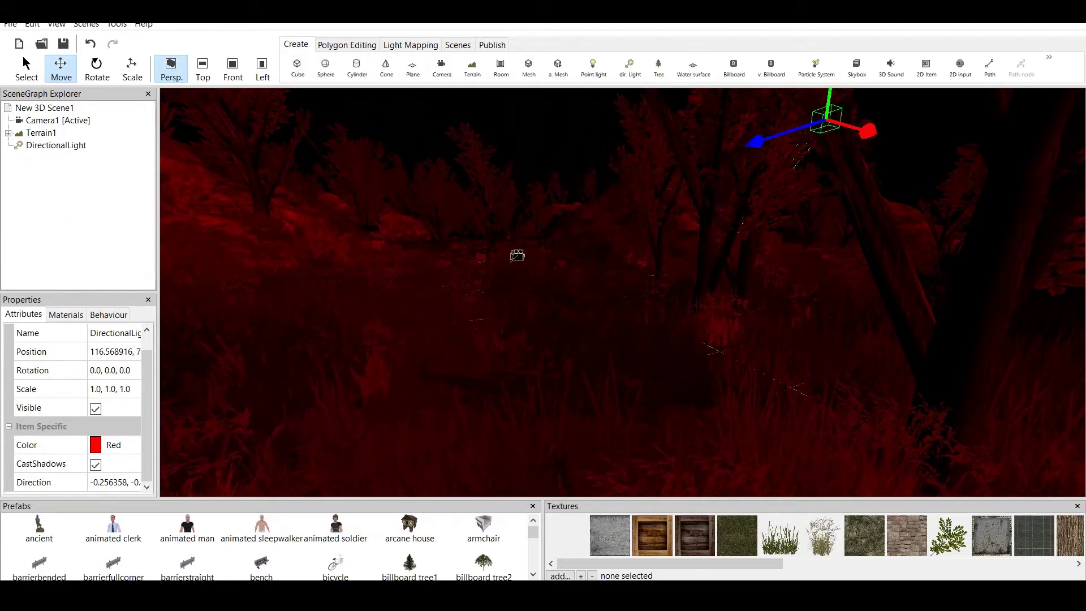
Delete the directional light, then add a point light and raise it slightly above the grass.
{"action": "right_click", "coordinate": [59, 146]}
{"action": "left_click", "coordinate": [85, 168]}
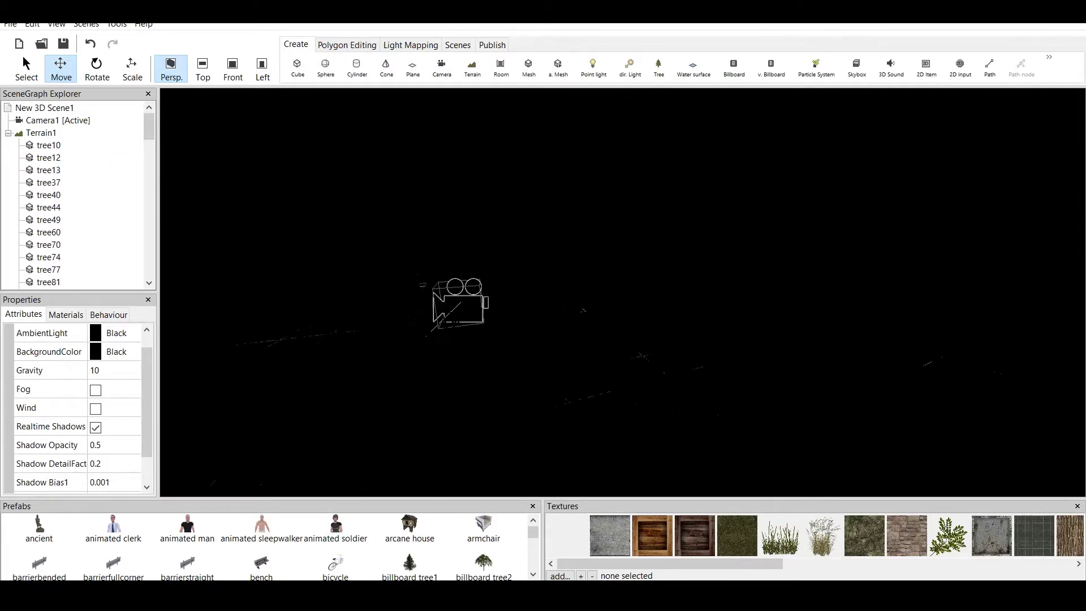
{"action": "left_click", "coordinate": [592, 66]}
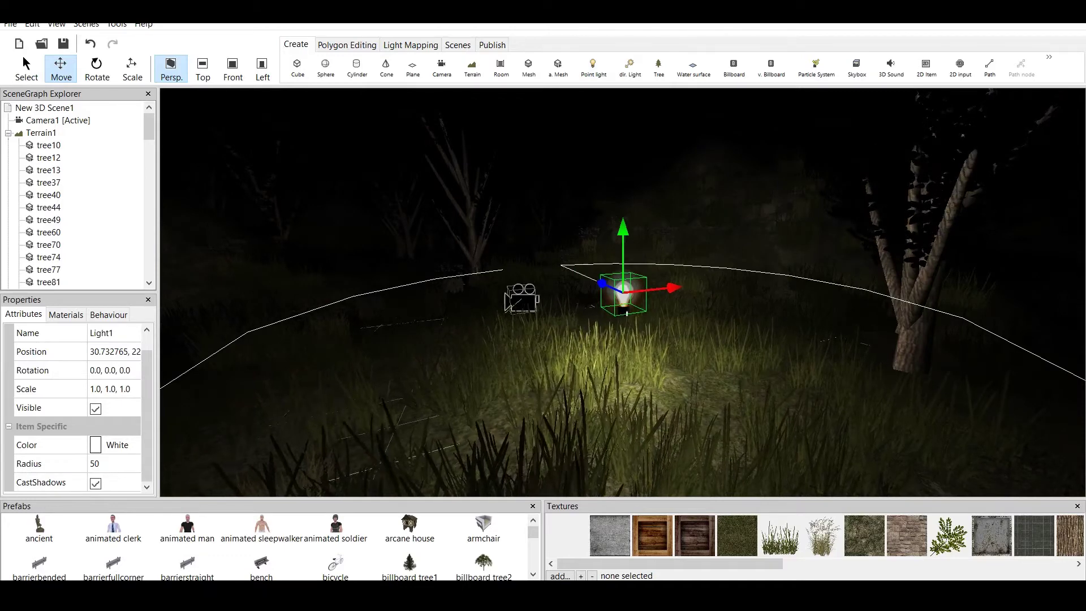
{"action": "left_click_drag", "start_coordinate": [623, 244], "coordinate": [623, 220]}
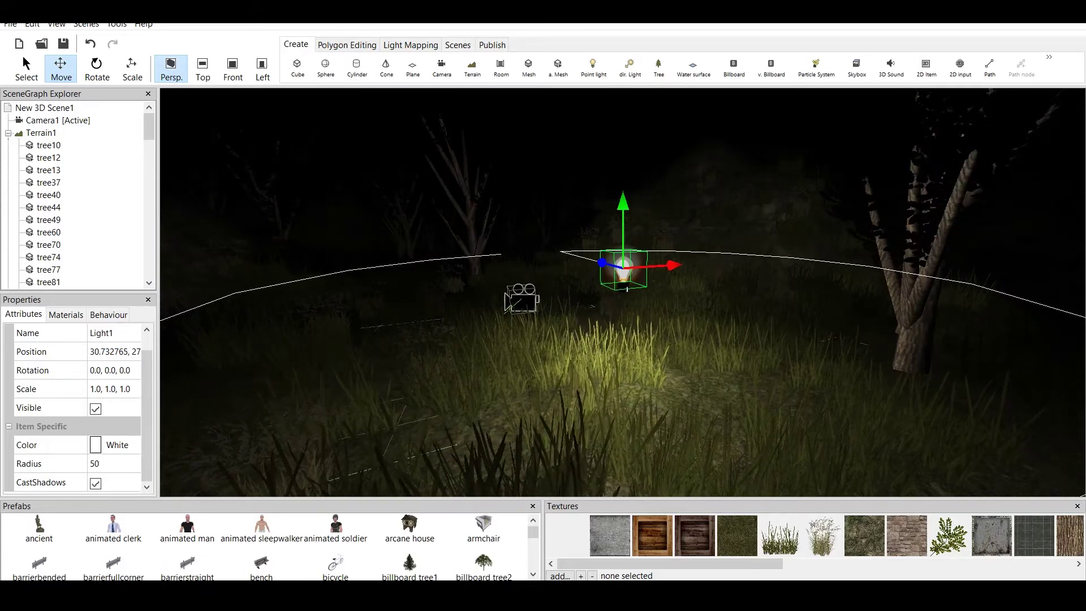
Test-run the scene, walk through the grass lit by the point light, and close the test.
{"action": "left_click", "coordinate": [491, 45]}
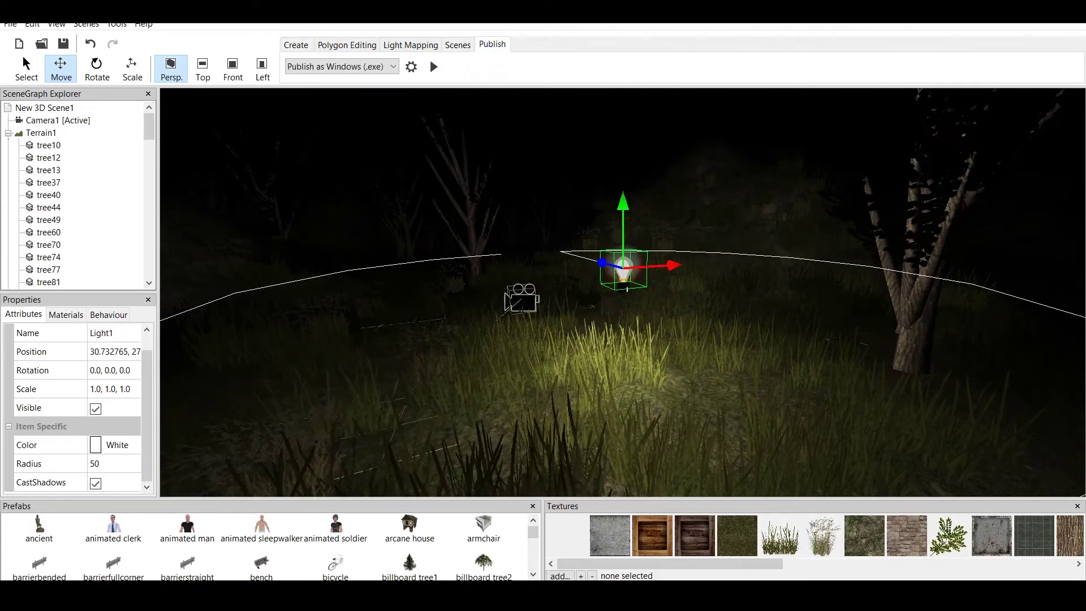
{"action": "left_click", "coordinate": [433, 66]}
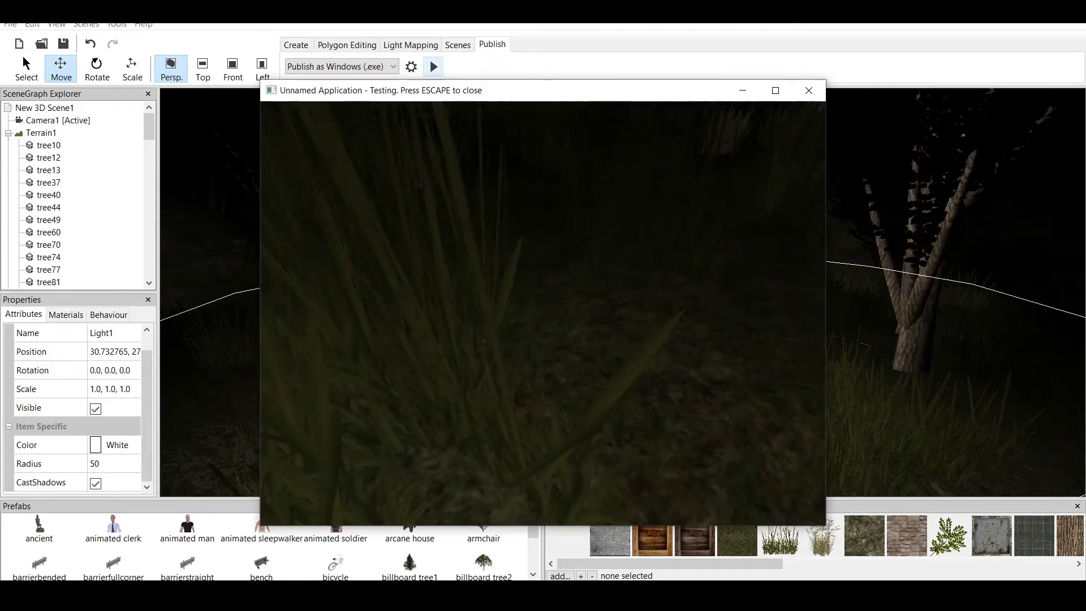
{"action": "key", "text": "w"}
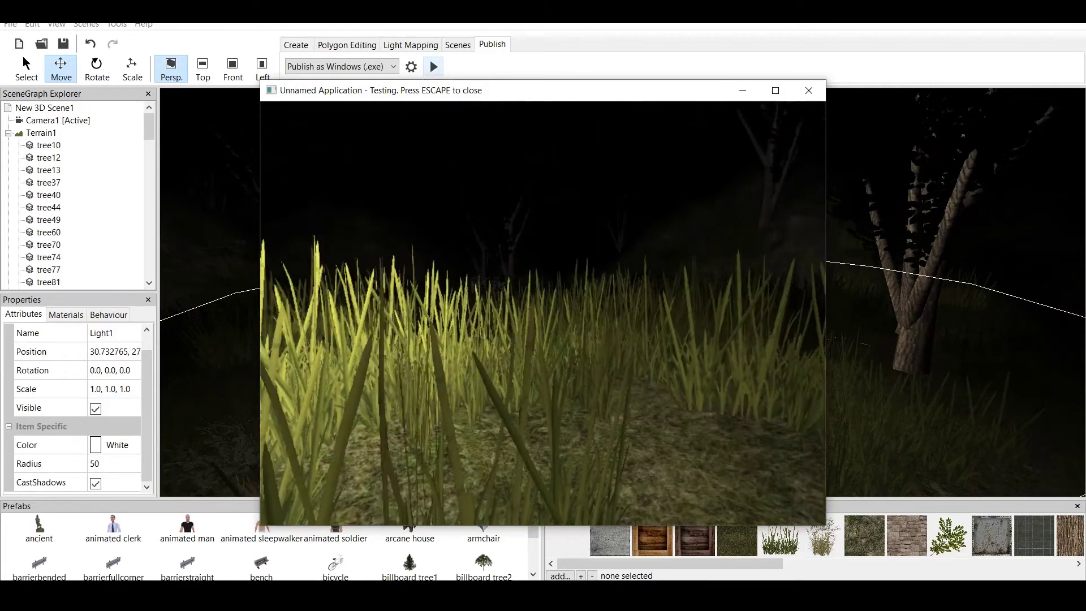
{"action": "key", "text": "Escape"}
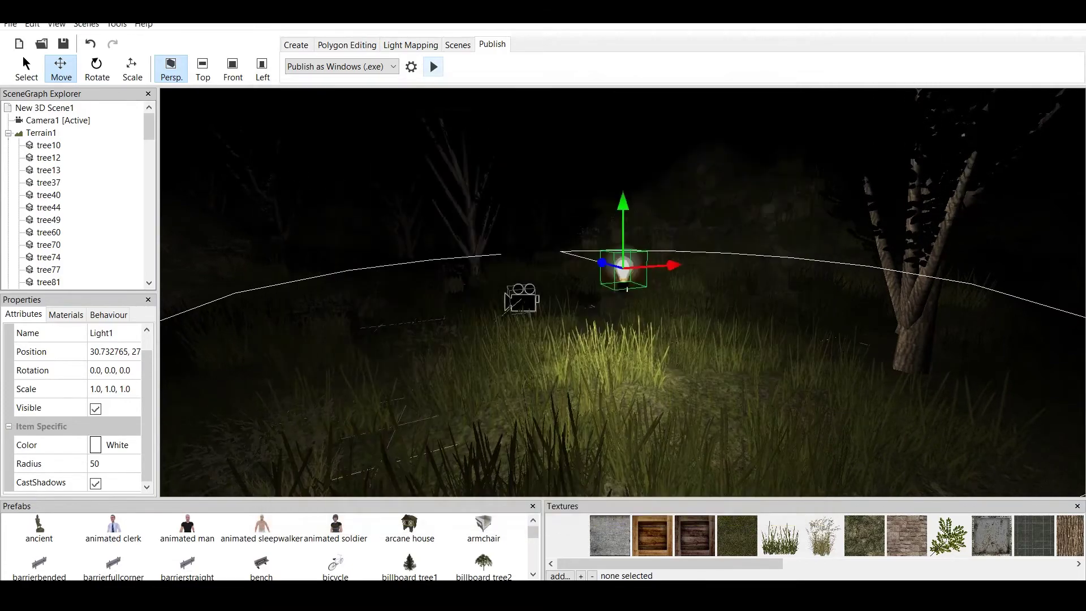
Move the point light close beside the camera, to about X 18 and Y 19.
{"action": "scroll", "coordinate": [622, 293], "scroll_direction": "up", "scroll_amount": 1}
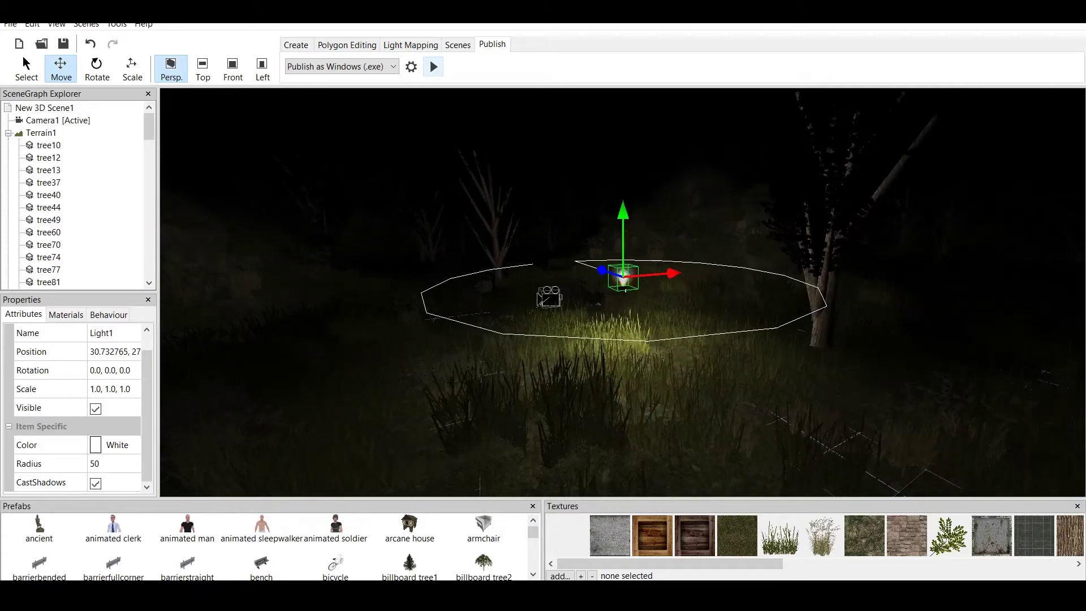
{"action": "right_click_drag", "start_coordinate": [622, 292], "coordinate": [509, 339]}
{"action": "scroll", "coordinate": [622, 292], "scroll_direction": "down", "scroll_amount": 4}
{"action": "right_click_drag", "start_coordinate": [622, 292], "coordinate": [543, 266]}
{"action": "scroll", "coordinate": [622, 292], "scroll_direction": "up", "scroll_amount": 3}
{"action": "right_click_drag", "start_coordinate": [622, 292], "coordinate": [543, 266]}
{"action": "scroll", "coordinate": [623, 292], "scroll_direction": "up", "scroll_amount": 5}
{"action": "scroll", "coordinate": [623, 293], "scroll_direction": "down", "scroll_amount": 6}
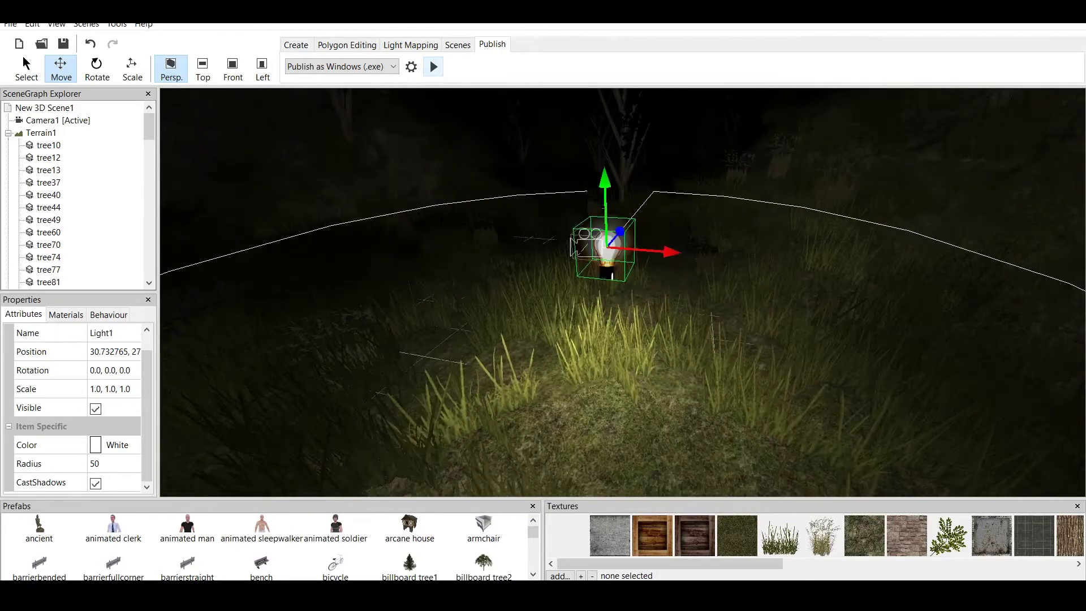
{"action": "scroll", "coordinate": [622, 292], "scroll_direction": "up", "scroll_amount": 2}
{"action": "left_click_drag", "start_coordinate": [614, 215], "coordinate": [642, 184]}
{"action": "left_click_drag", "start_coordinate": [632, 136], "coordinate": [632, 204]}
{"action": "left_click_drag", "start_coordinate": [688, 254], "coordinate": [612, 249]}
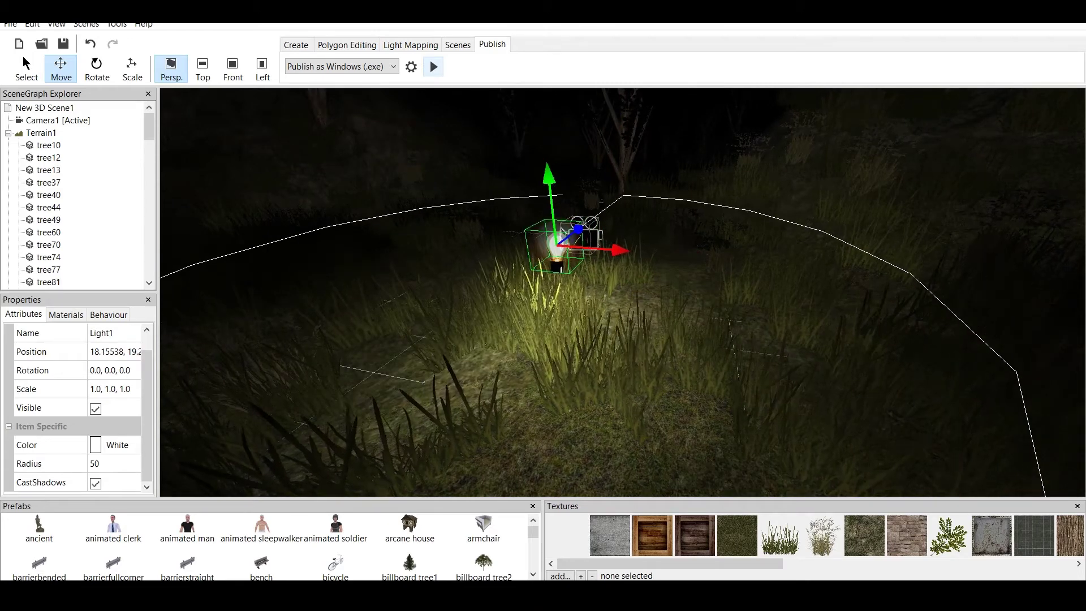
Collapse Terrain1's tree list and test-run the scene with the repositioned point light.
{"action": "left_click", "coordinate": [8, 133]}
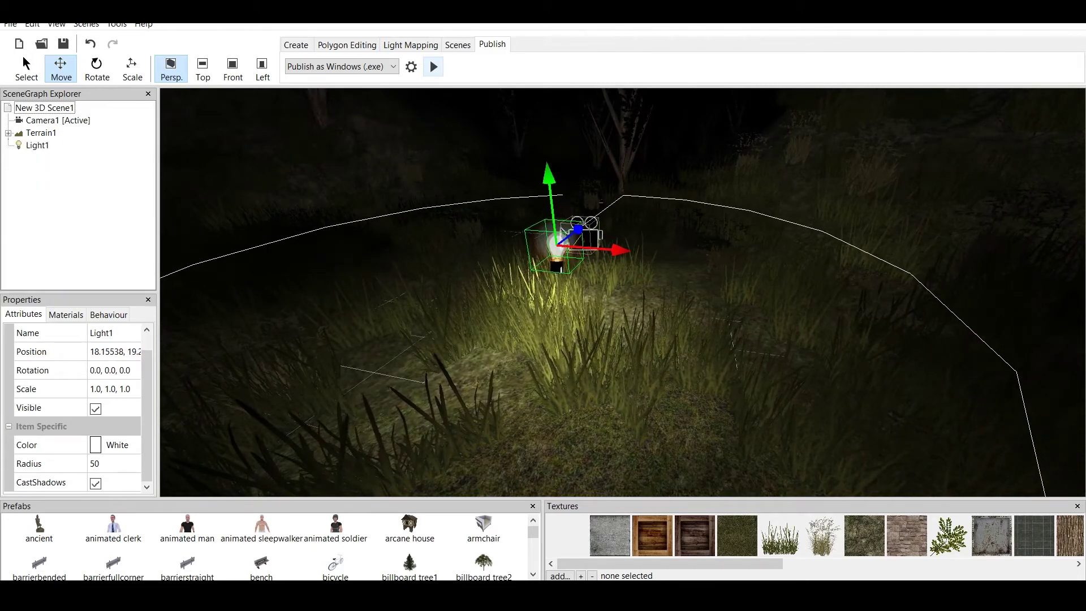
{"action": "left_click", "coordinate": [431, 64]}
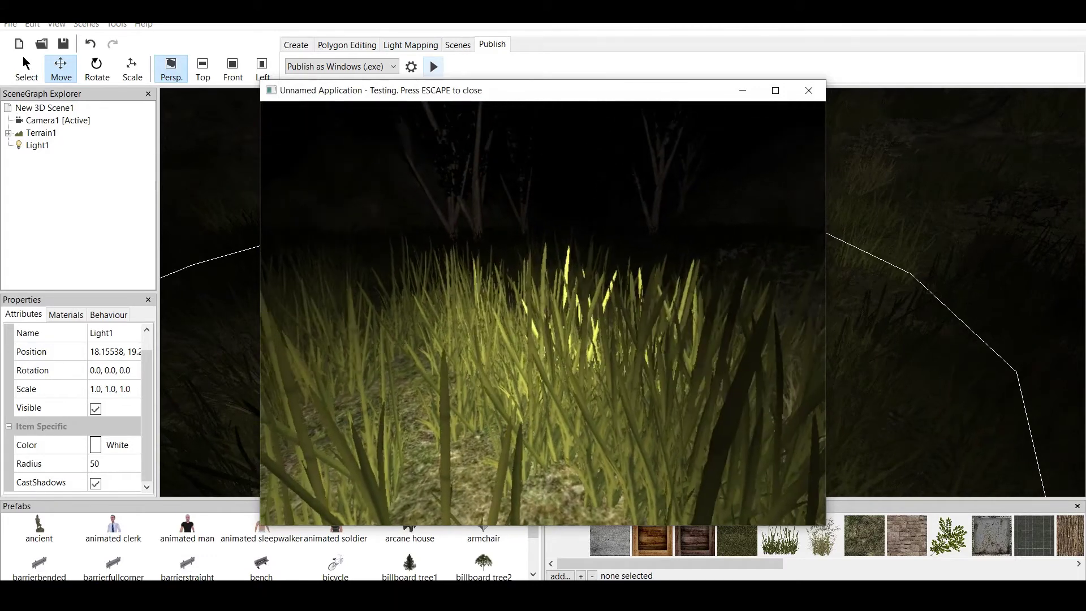
{"action": "key", "text": "Escape"}
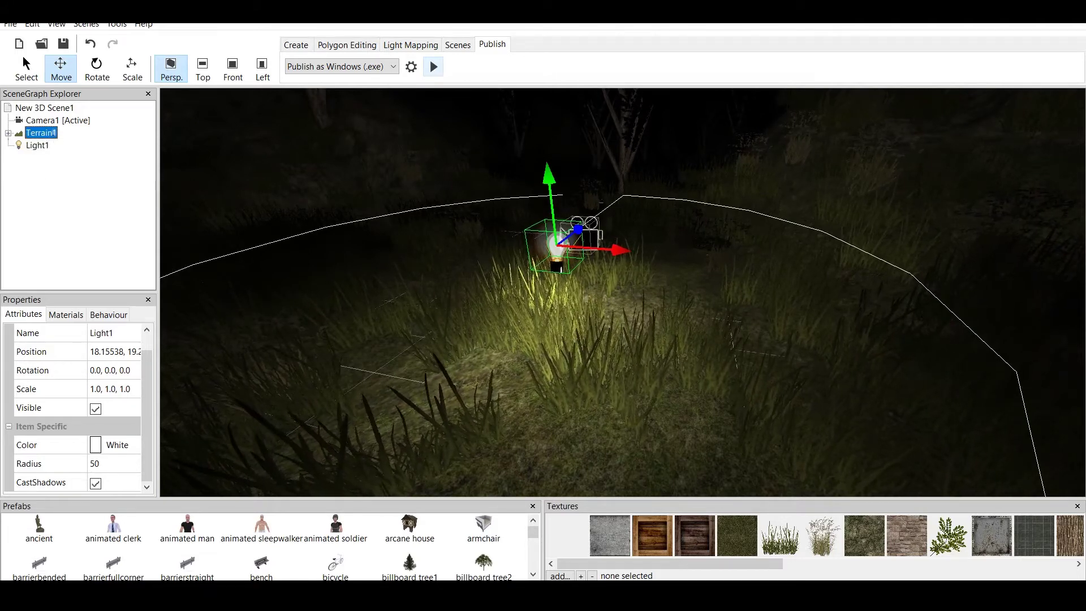
Make Light1 a child of Camera1 in the scene hierarchy and test-run the scene.
{"action": "left_click", "coordinate": [54, 125]}
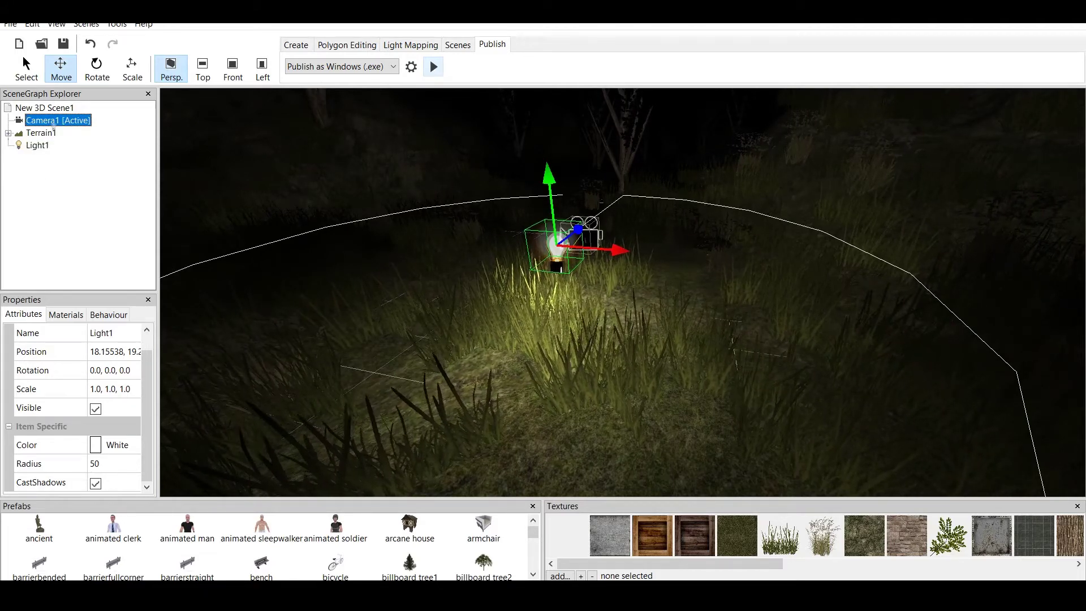
{"action": "left_click_drag", "start_coordinate": [53, 126], "coordinate": [54, 125]}
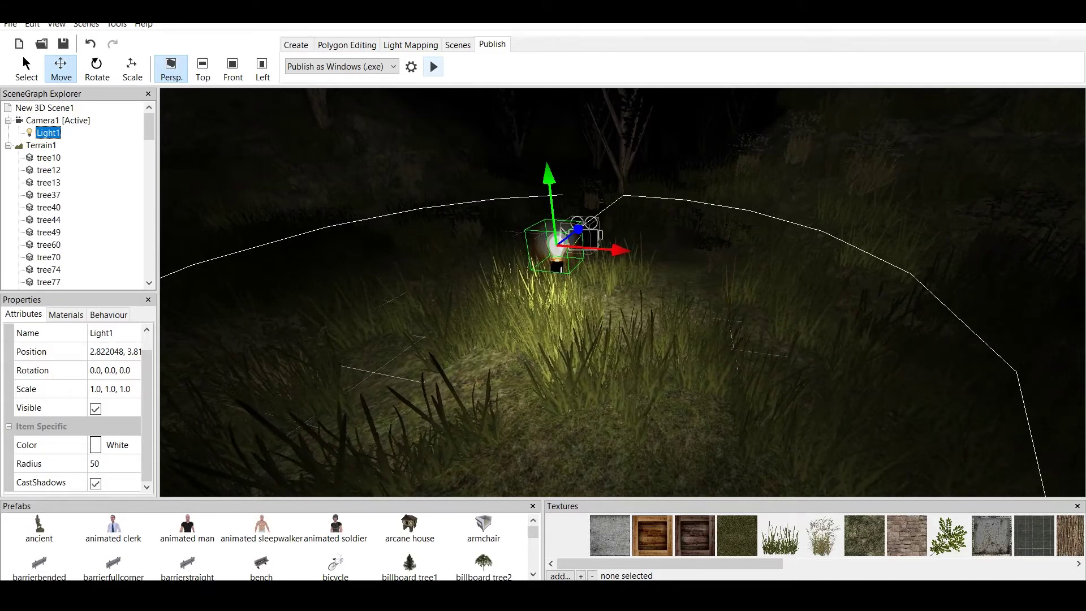
{"action": "left_click", "coordinate": [58, 120]}
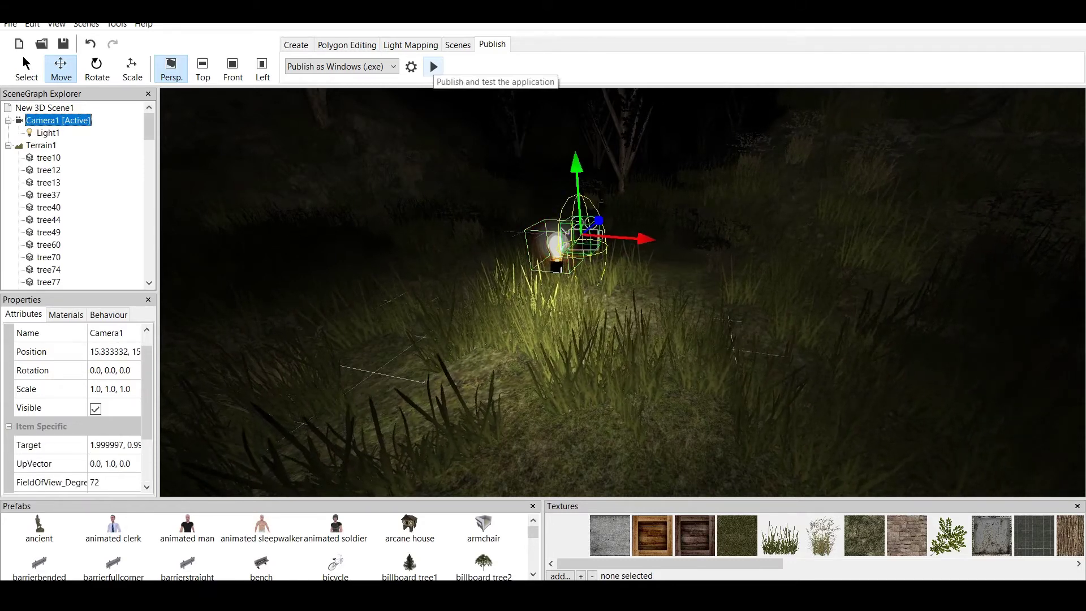
{"action": "left_click", "coordinate": [431, 62]}
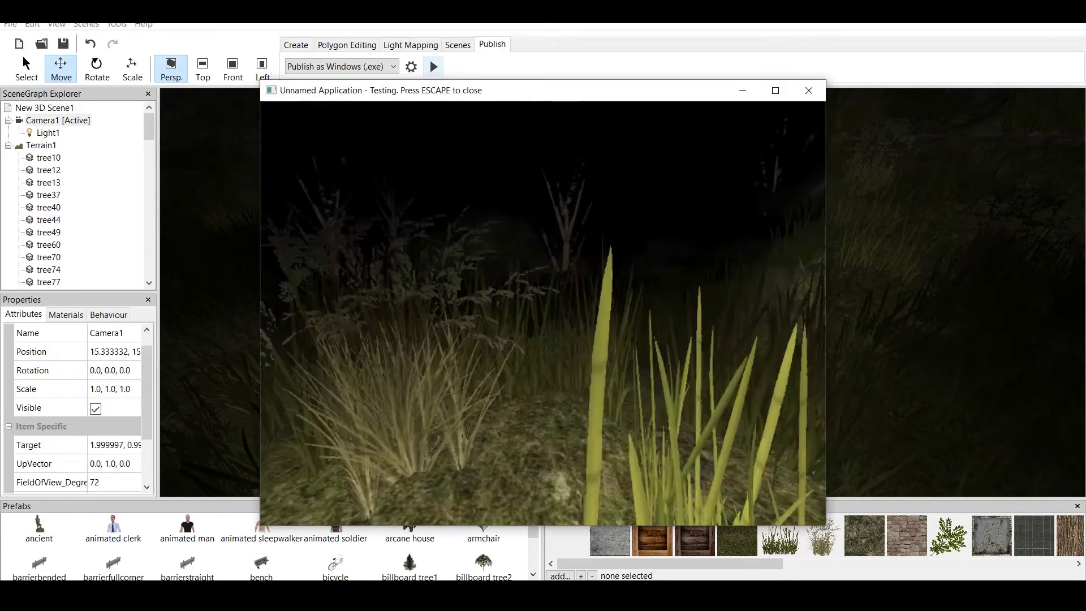
{"action": "key", "text": "Escape"}
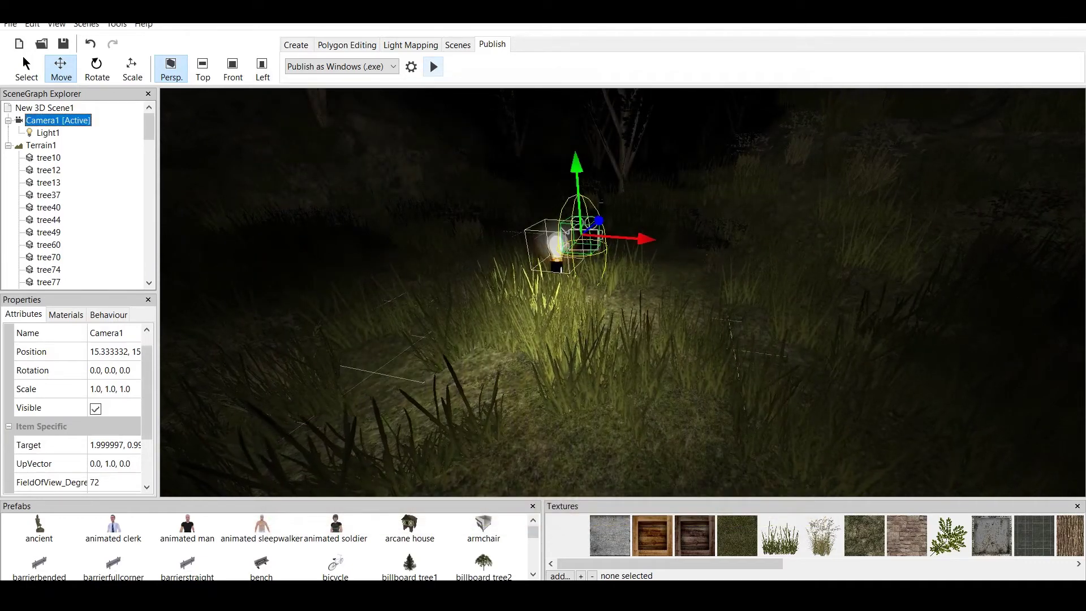
Set Light1's color to dark yellow (204,191,36), test-run the scene, and close the test.
{"action": "left_click", "coordinate": [47, 132]}
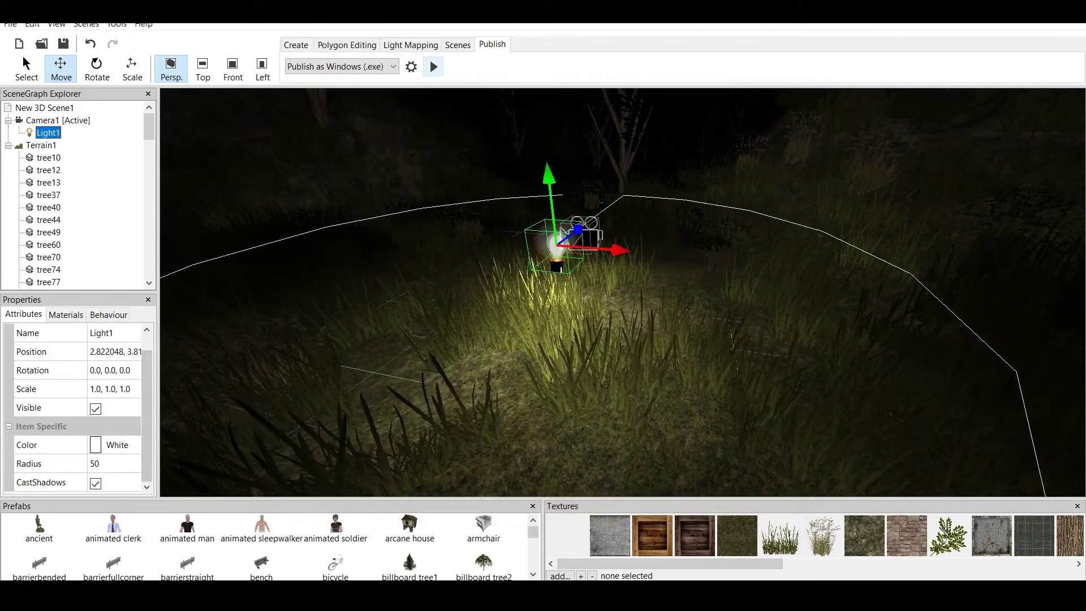
{"action": "left_click", "coordinate": [121, 445]}
{"action": "left_click", "coordinate": [131, 444]}
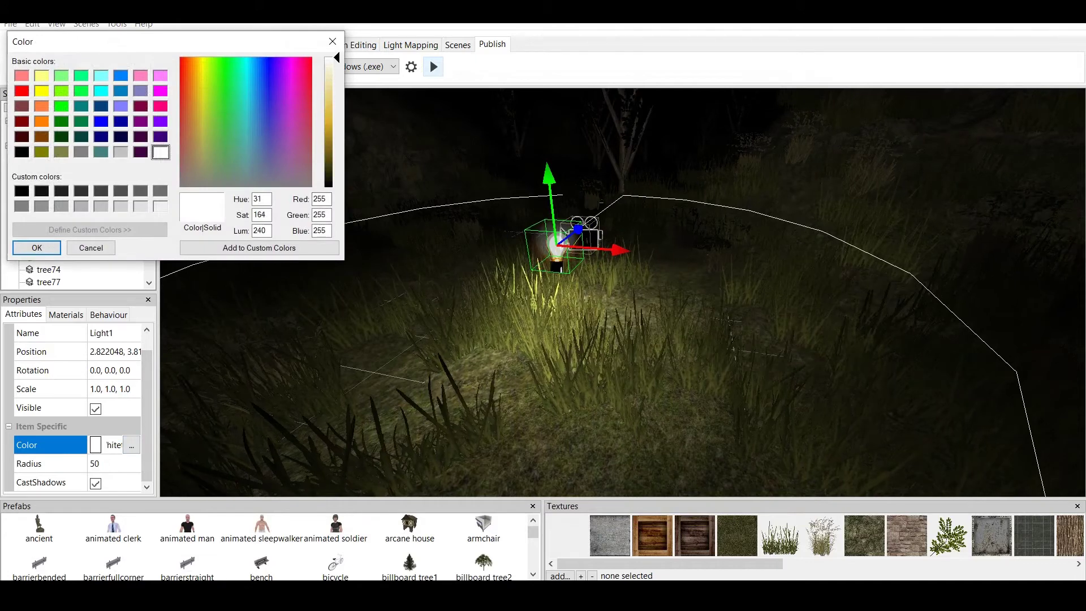
{"action": "left_click_drag", "start_coordinate": [336, 58], "coordinate": [336, 126]}
{"action": "left_click", "coordinate": [36, 248]}
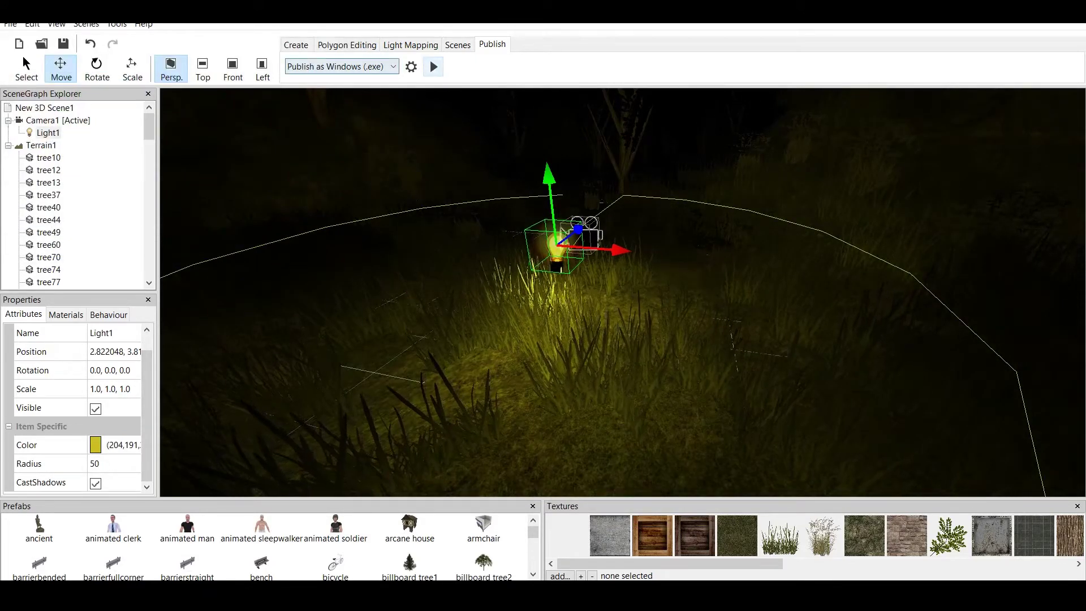
{"action": "left_click", "coordinate": [433, 66]}
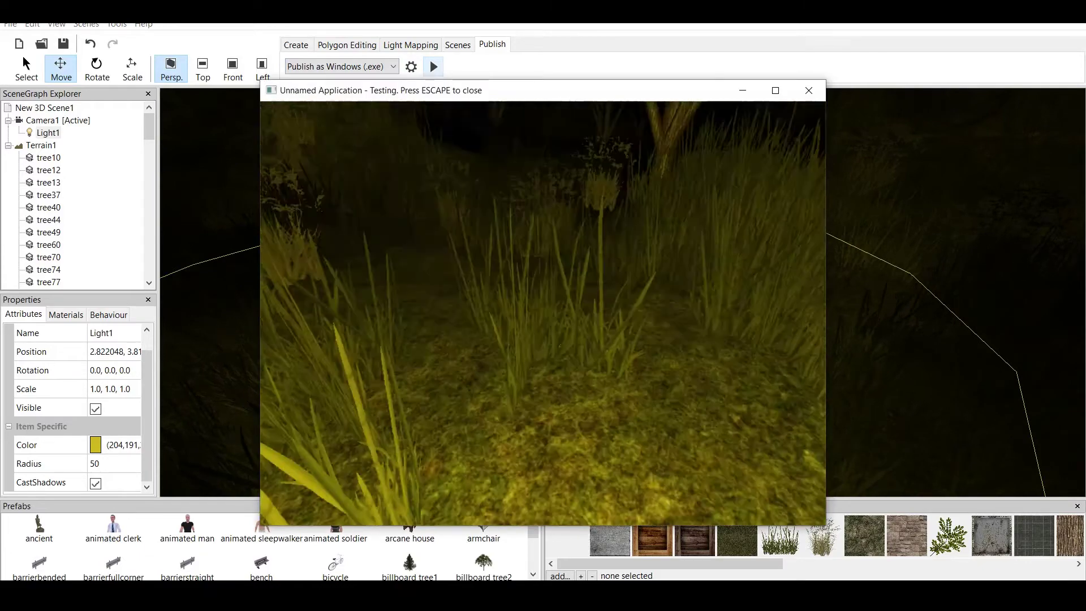
{"action": "key", "text": "w"}
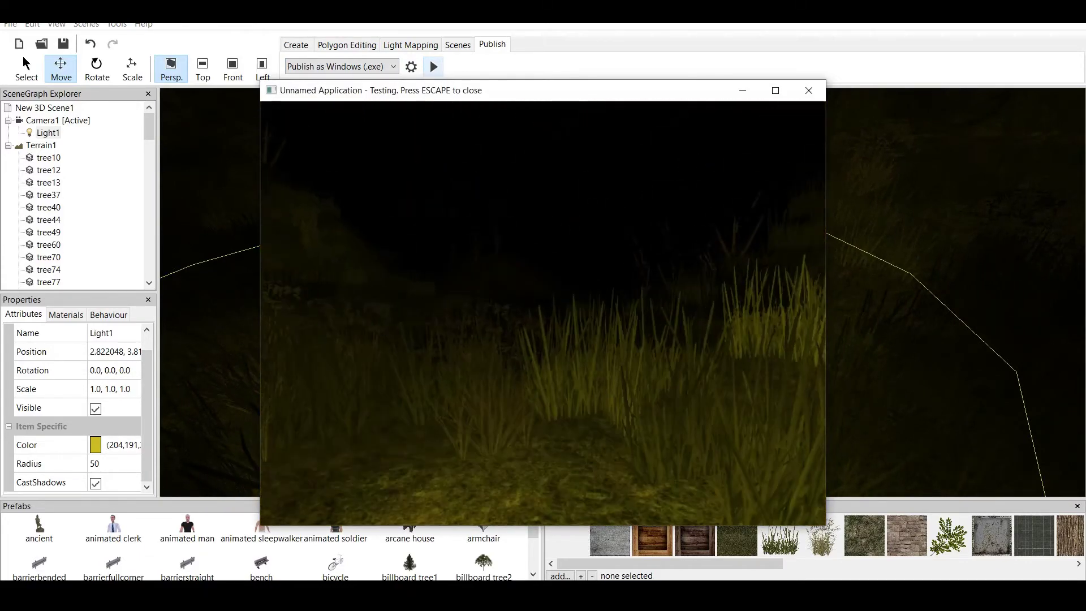
{"action": "key", "text": "Escape"}
Change Light1's color to green (75,189,21), test-run the scene, and close the test.
{"action": "left_click", "coordinate": [113, 444]}
{"action": "left_click", "coordinate": [131, 445]}
{"action": "left_click", "coordinate": [217, 83]}
{"action": "mouse_move", "coordinate": [336, 125]}
{"action": "left_mouse_down"}
{"action": "mouse_move", "coordinate": [336, 103]}
{"action": "mouse_move", "coordinate": [337, 133]}
{"action": "left_mouse_up"}
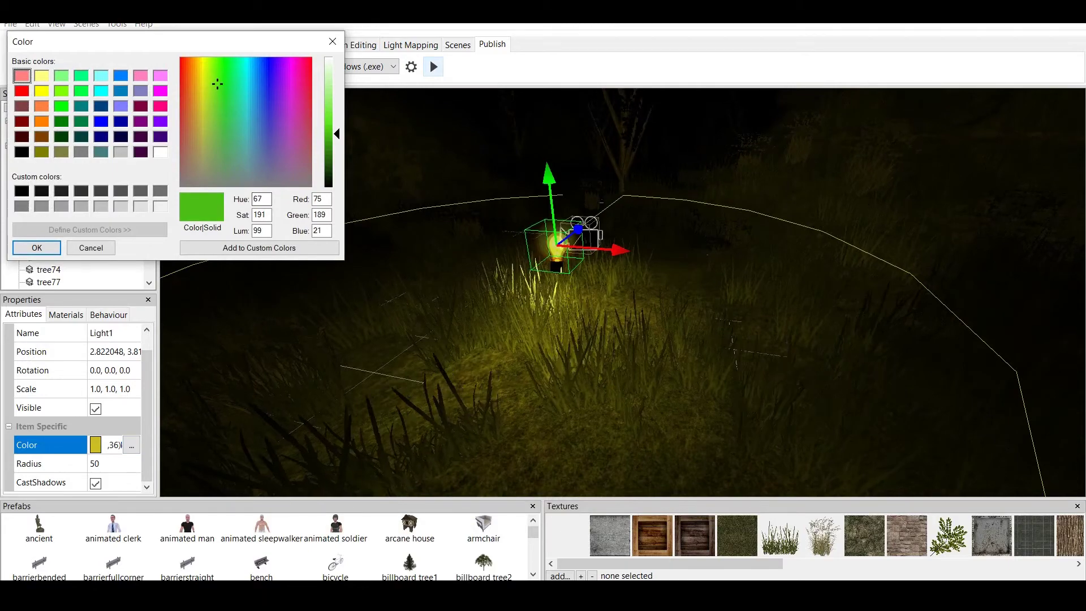
{"action": "left_click", "coordinate": [37, 248]}
{"action": "left_click", "coordinate": [430, 60]}
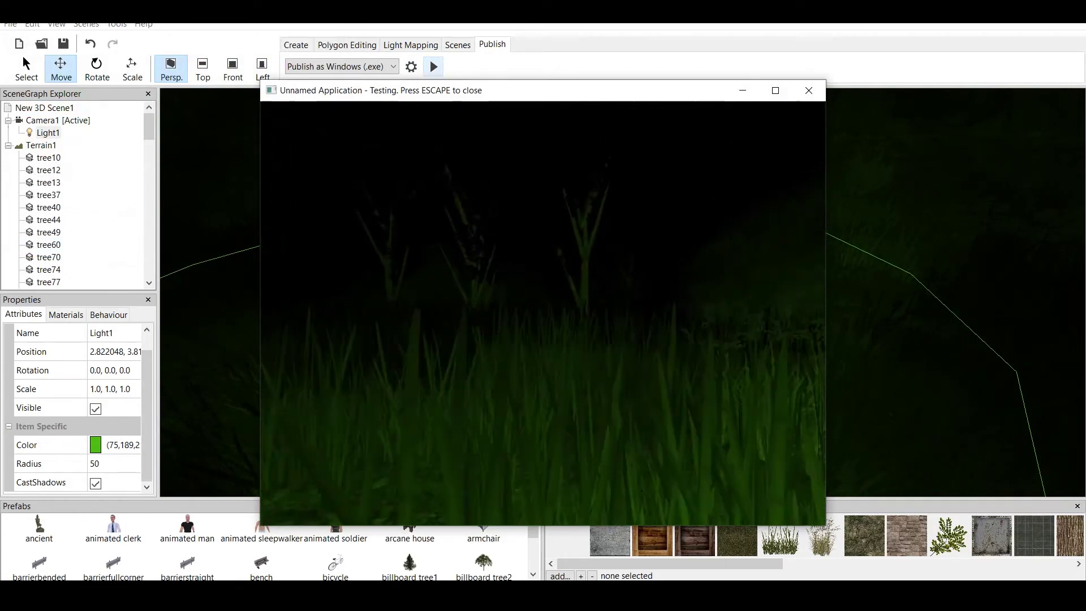
{"action": "key", "text": "Escape"}
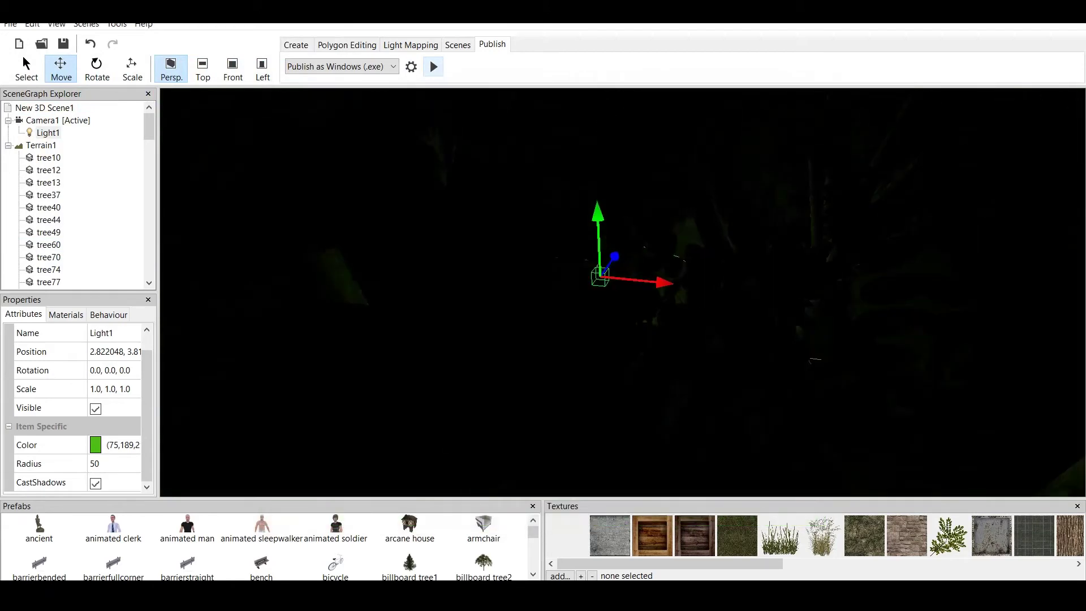
Delete Camera1, Light1 and Terrain1 together from the scene.
{"action": "left_click", "coordinate": [48, 120]}
{"action": "left_click", "coordinate": [48, 132], "text": "ctrl"}
{"action": "left_click", "coordinate": [46, 144], "text": "ctrl"}
{"action": "right_click", "coordinate": [48, 146]}
{"action": "left_click", "coordinate": [81, 167]}
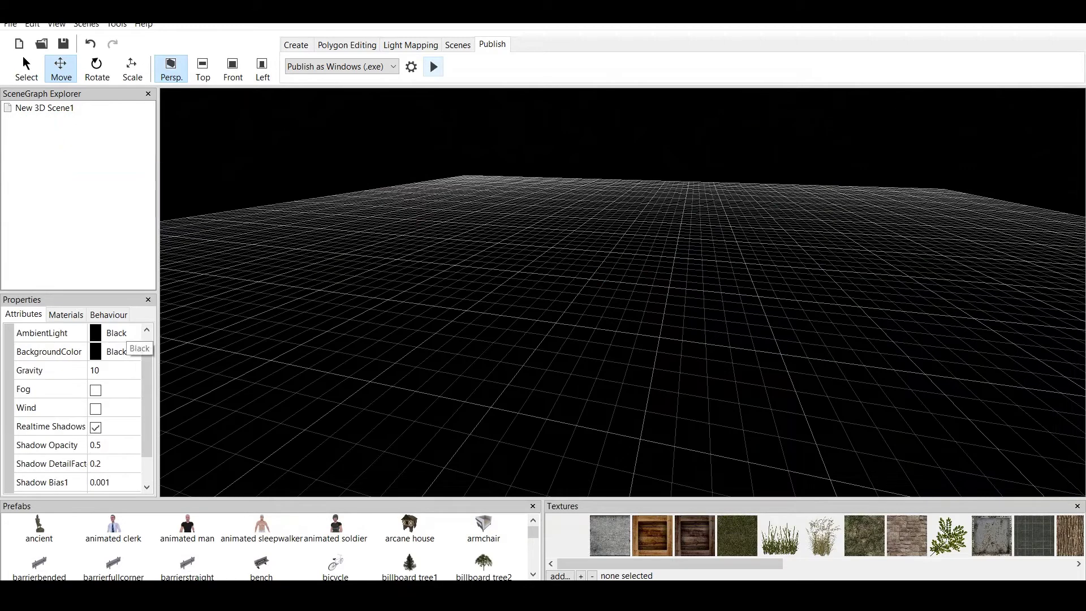
Add the default skybox prefab to the empty scene.
{"action": "scroll", "coordinate": [271, 546], "scroll_direction": "down", "scroll_amount": 1}
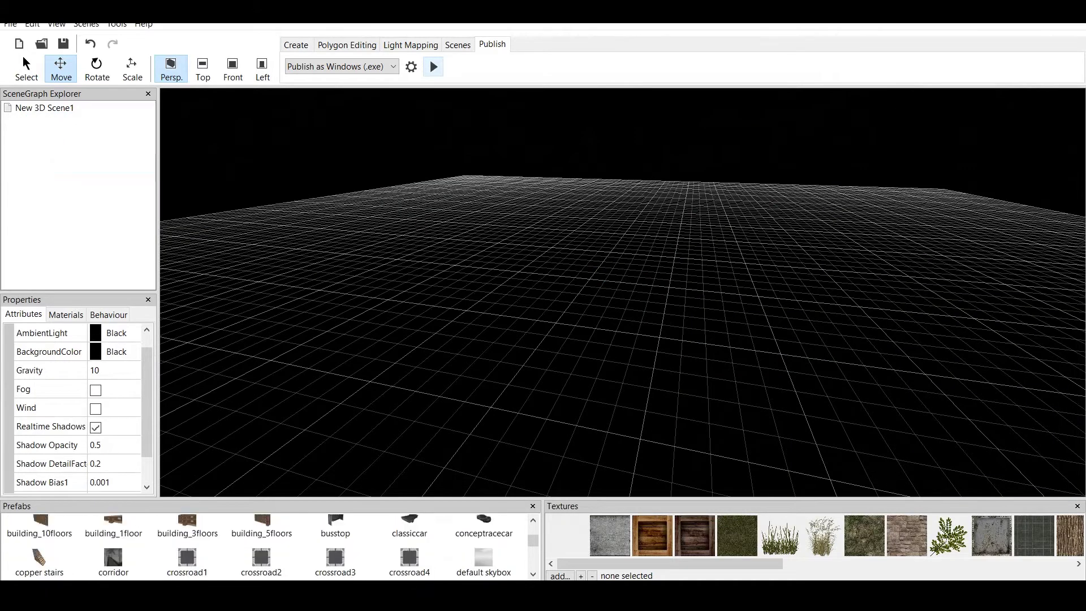
{"action": "double_click", "coordinate": [483, 526]}
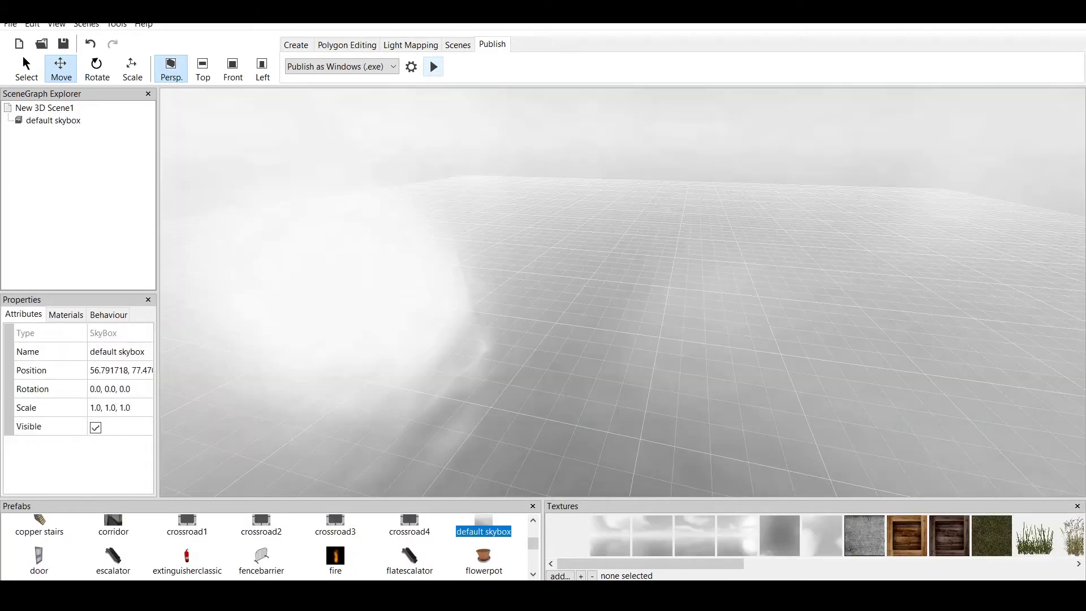
{"action": "left_click_drag", "start_coordinate": [623, 292], "coordinate": [510, 227]}
Add a cube mesh to the scene above the grid.
{"action": "left_click", "coordinate": [296, 45]}
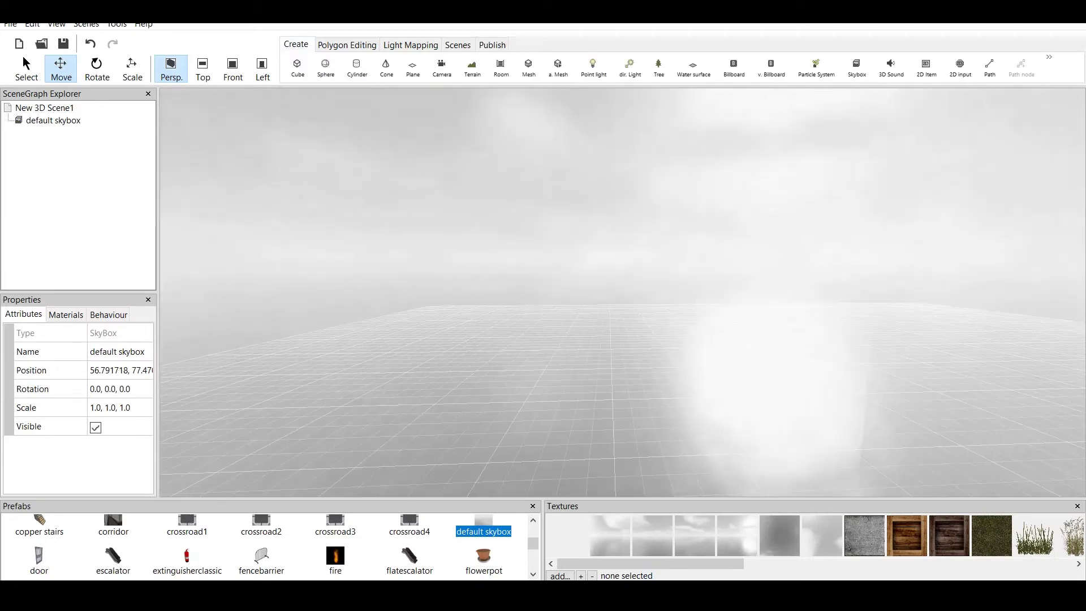
{"action": "left_click", "coordinate": [297, 68]}
{"action": "left_click", "coordinate": [545, 323]}
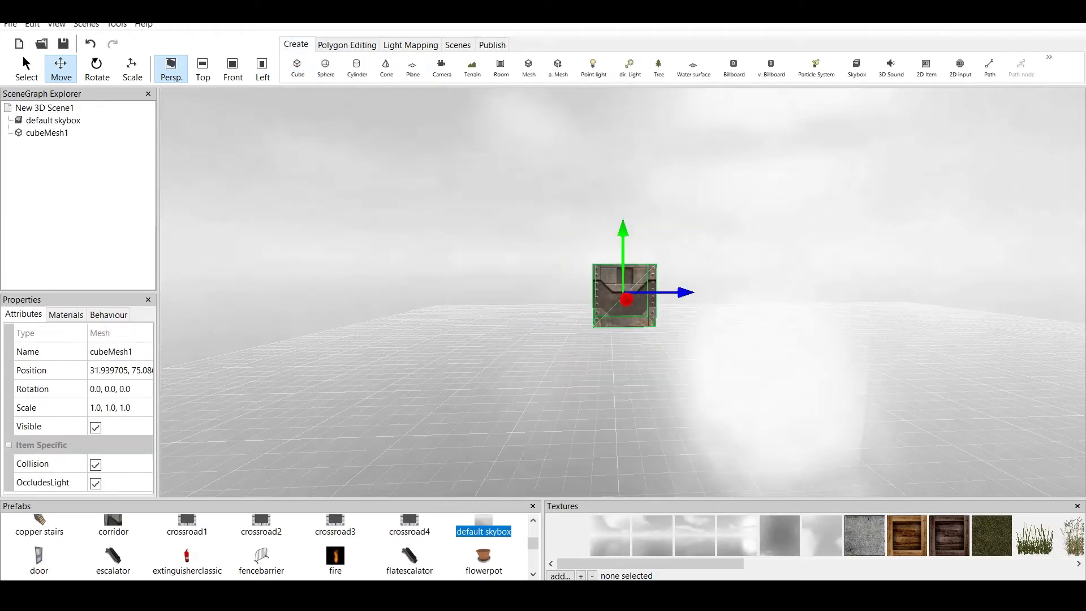
{"action": "left_click_drag", "start_coordinate": [544, 323], "coordinate": [786, 455]}
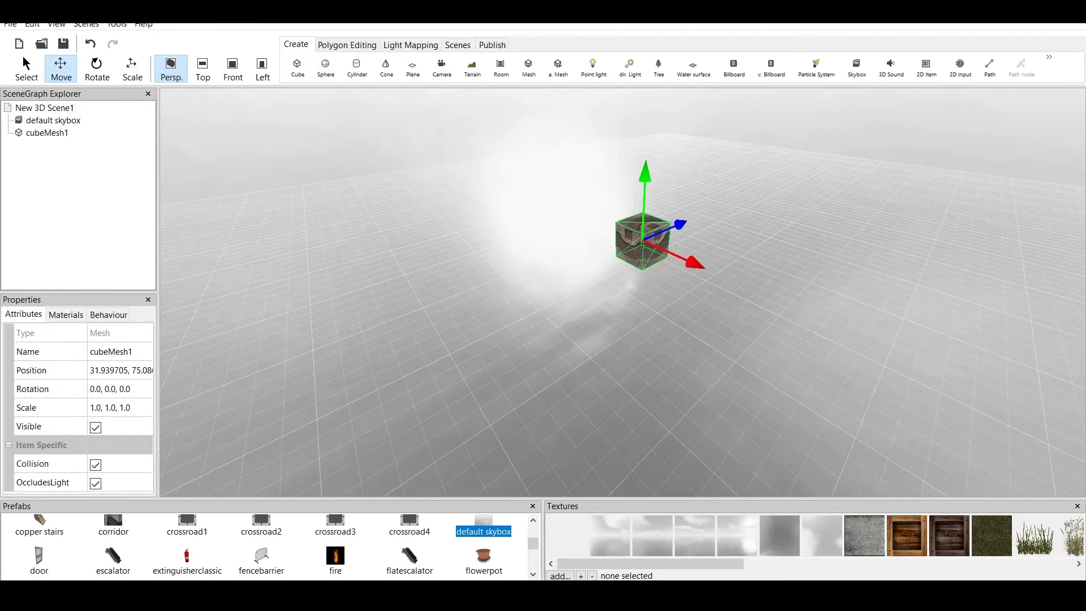
Add a point light and a directional light near the cube, and move the directional light away from the point light.
{"action": "left_click", "coordinate": [593, 65]}
{"action": "left_click", "coordinate": [630, 65]}
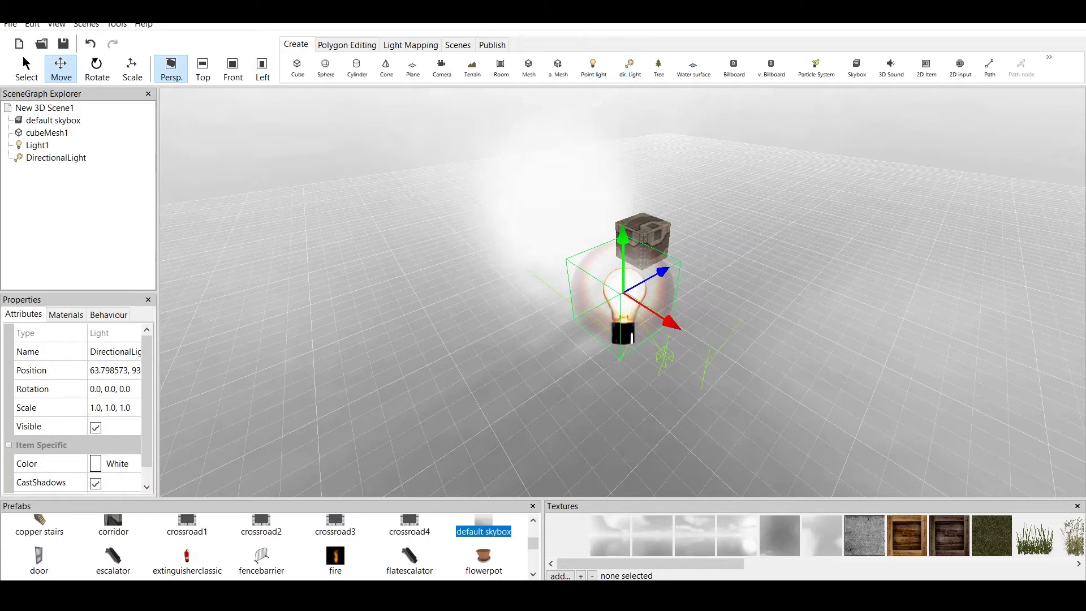
{"action": "left_click_drag", "start_coordinate": [659, 274], "coordinate": [545, 335]}
{"action": "left_click", "coordinate": [623, 294]}
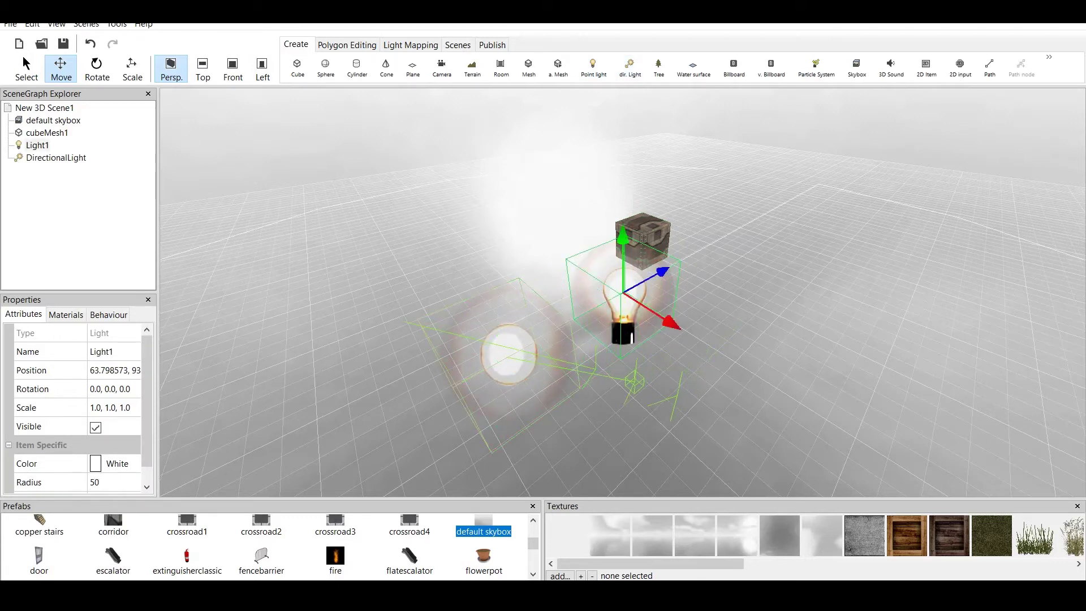
{"action": "scroll", "coordinate": [623, 292], "scroll_direction": "down", "scroll_amount": 3}
{"action": "scroll", "coordinate": [623, 293], "scroll_direction": "up", "scroll_amount": 5}
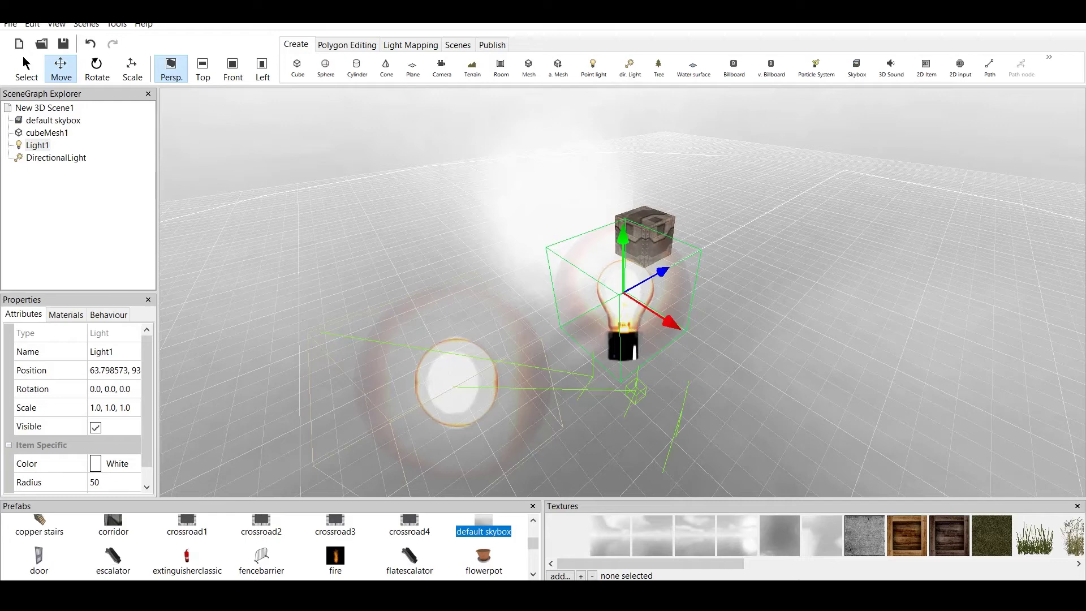
Compare the attributes of the directional light and the point light by selecting each of them in turn.
{"action": "left_click", "coordinate": [456, 386]}
{"action": "scroll", "coordinate": [456, 387], "scroll_direction": "down", "scroll_amount": 3}
{"action": "scroll", "coordinate": [566, 317], "scroll_direction": "up", "scroll_amount": 2}
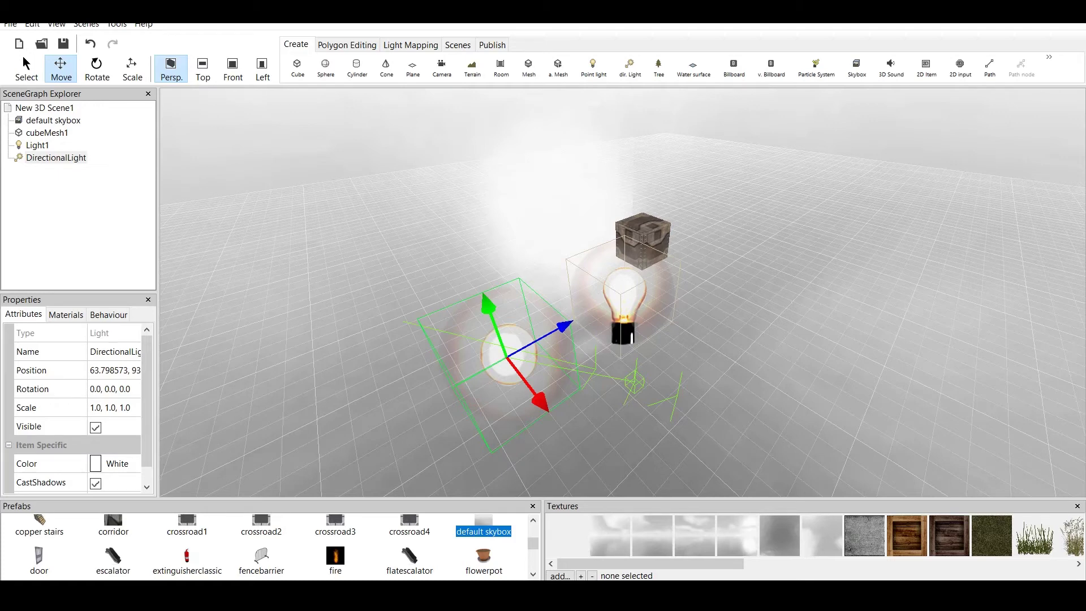
{"action": "left_click", "coordinate": [624, 294]}
{"action": "left_click", "coordinate": [508, 356]}
{"action": "left_click", "coordinate": [624, 294]}
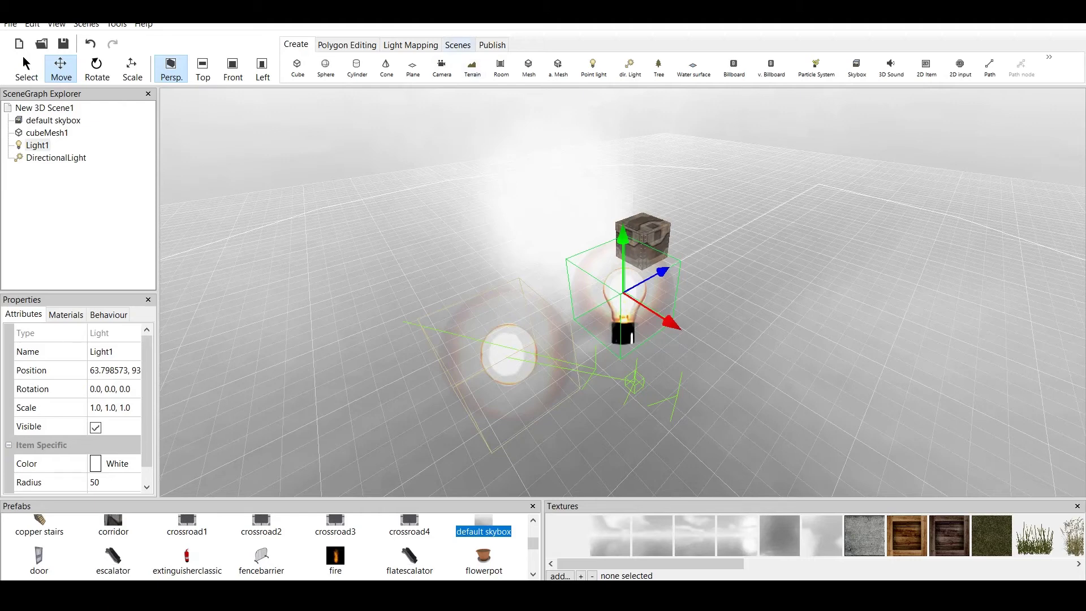
Review the list of available scene post effects without enabling any, and close it.
{"action": "left_click", "coordinate": [457, 44]}
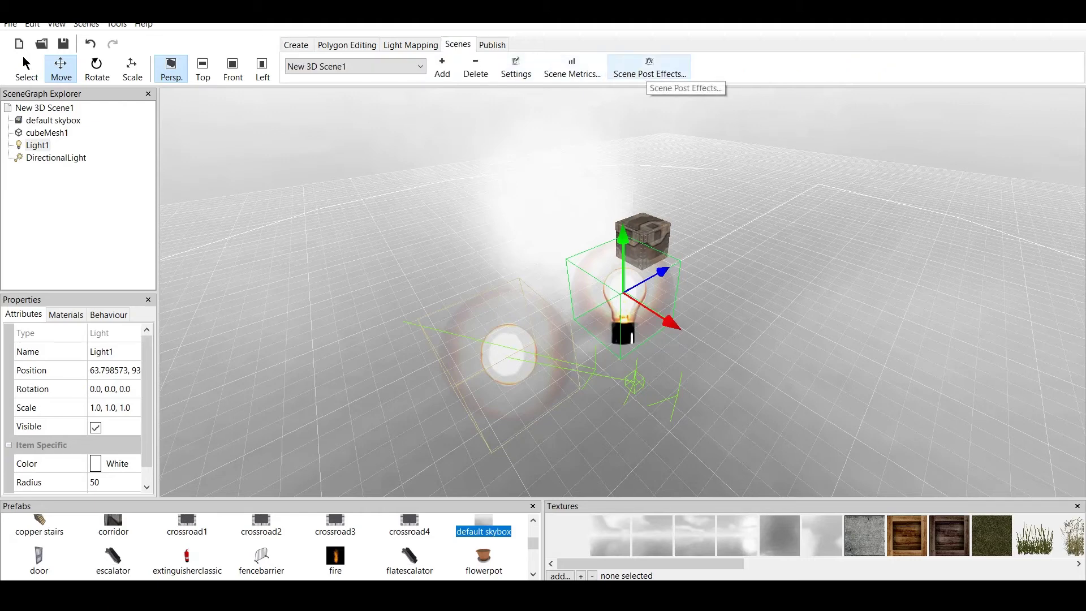
{"action": "left_click", "coordinate": [650, 67]}
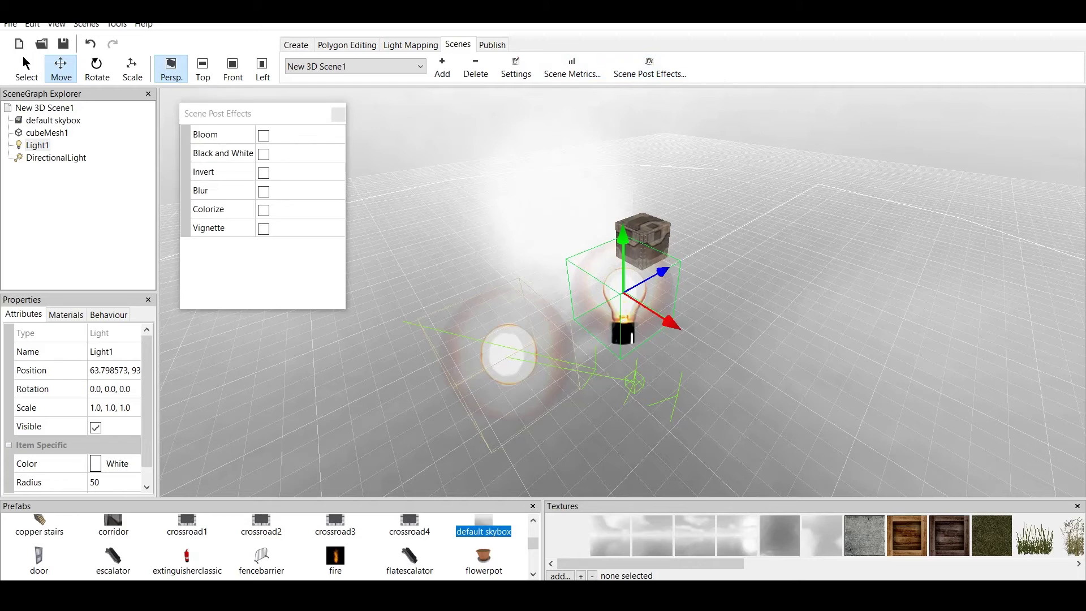
{"action": "left_click", "coordinate": [338, 114]}
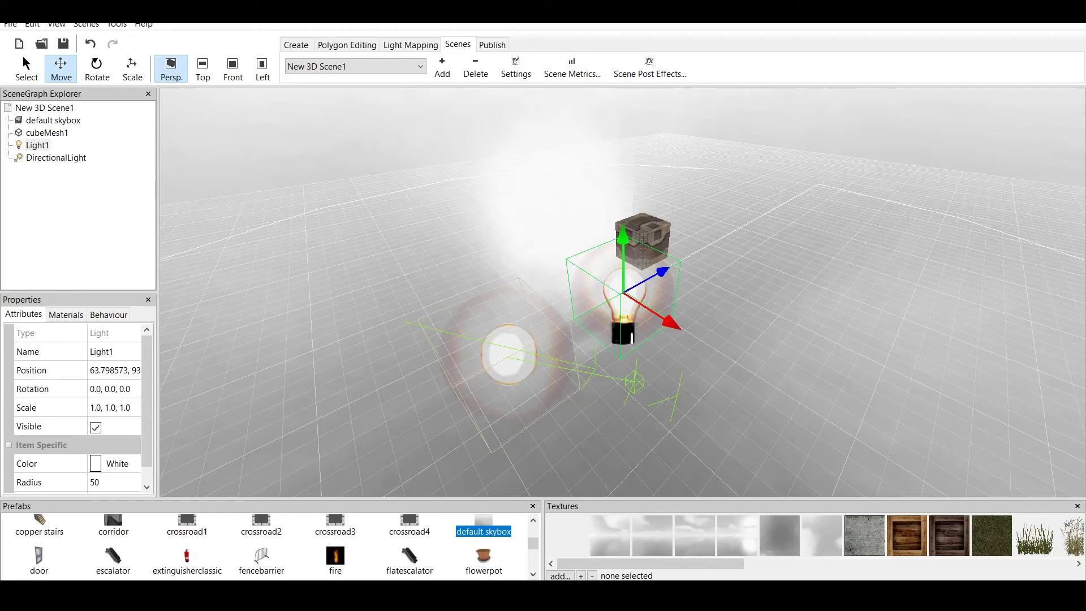
Delete the point light and the directional light together from the scene.
{"action": "left_click", "coordinate": [37, 145]}
{"action": "left_click", "coordinate": [56, 157], "text": "shift"}
{"action": "right_click", "coordinate": [65, 160]}
{"action": "left_click", "coordinate": [99, 180]}
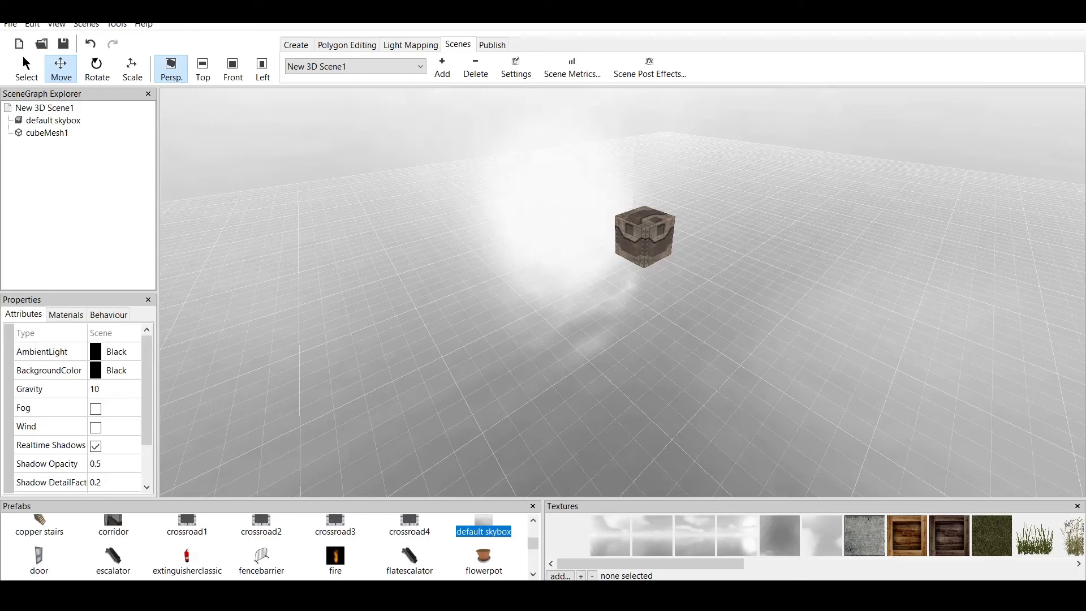
Examine the cube in the skybox scene without lights from several angles and distances.
{"action": "scroll", "coordinate": [622, 292], "scroll_direction": "up", "scroll_amount": 3}
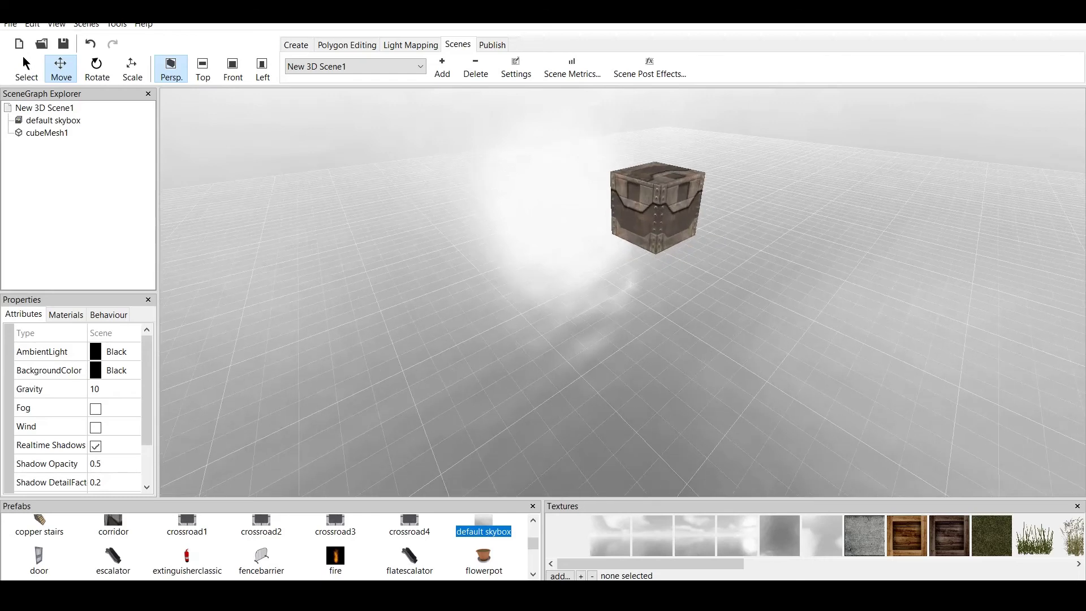
{"action": "middle_click_drag", "start_coordinate": [623, 292], "coordinate": [546, 387]}
{"action": "scroll", "coordinate": [622, 292], "scroll_direction": "down", "scroll_amount": 2}
{"action": "right_click_drag", "start_coordinate": [622, 292], "coordinate": [735, 202]}
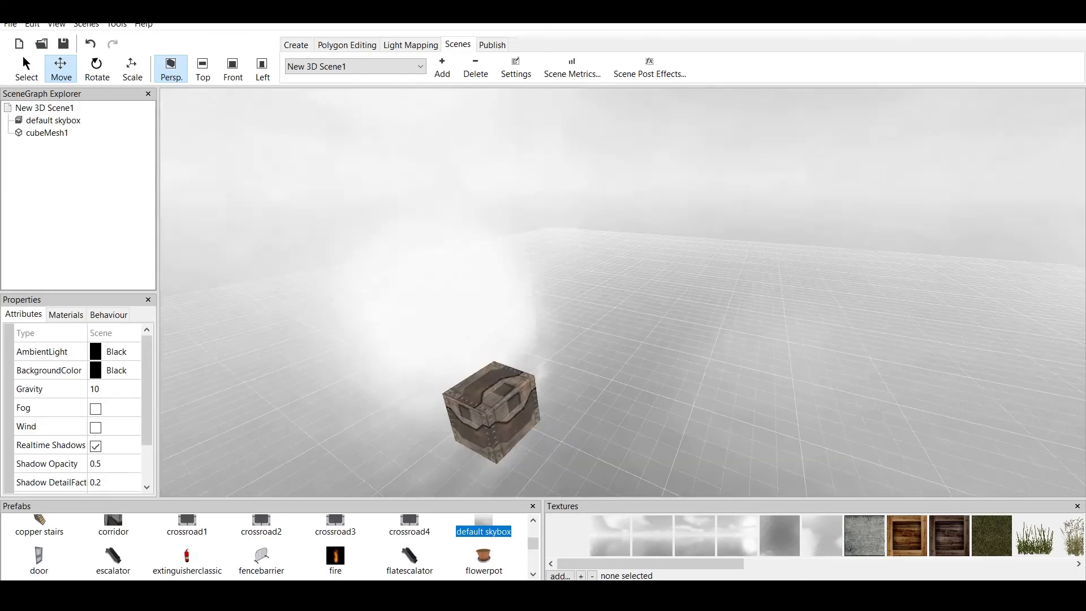
{"action": "scroll", "coordinate": [622, 292], "scroll_direction": "up", "scroll_amount": 1}
{"action": "middle_click_drag", "start_coordinate": [622, 292], "coordinate": [694, 173]}
{"action": "right_click_drag", "start_coordinate": [623, 292], "coordinate": [770, 283]}
{"action": "middle_click_drag", "start_coordinate": [623, 291], "coordinate": [739, 283]}
{"action": "right_click_drag", "start_coordinate": [622, 292], "coordinate": [462, 294]}
{"action": "middle_click_drag", "start_coordinate": [622, 292], "coordinate": [480, 295]}
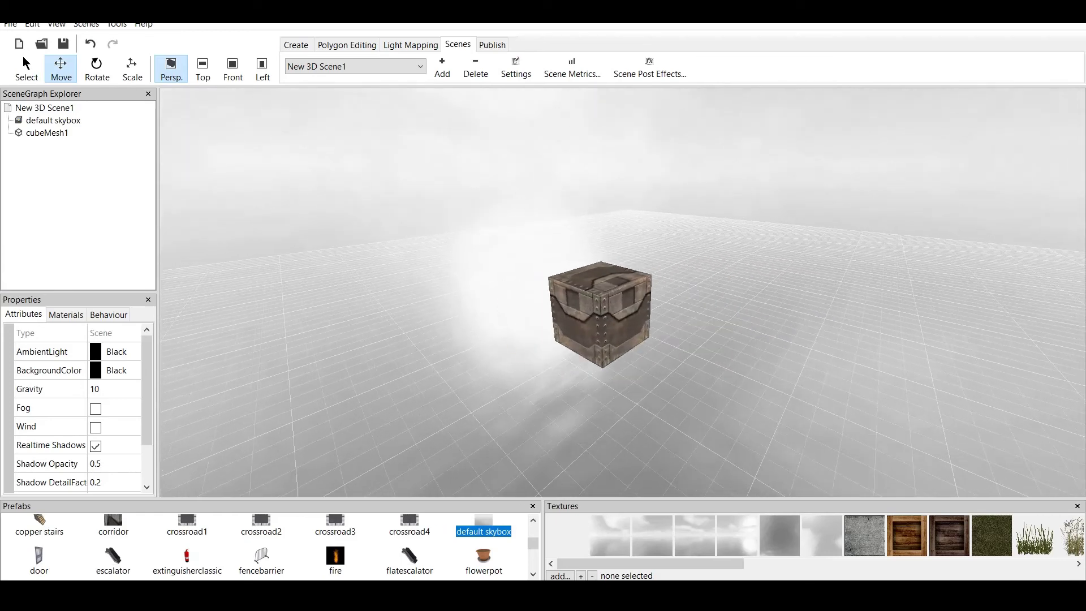